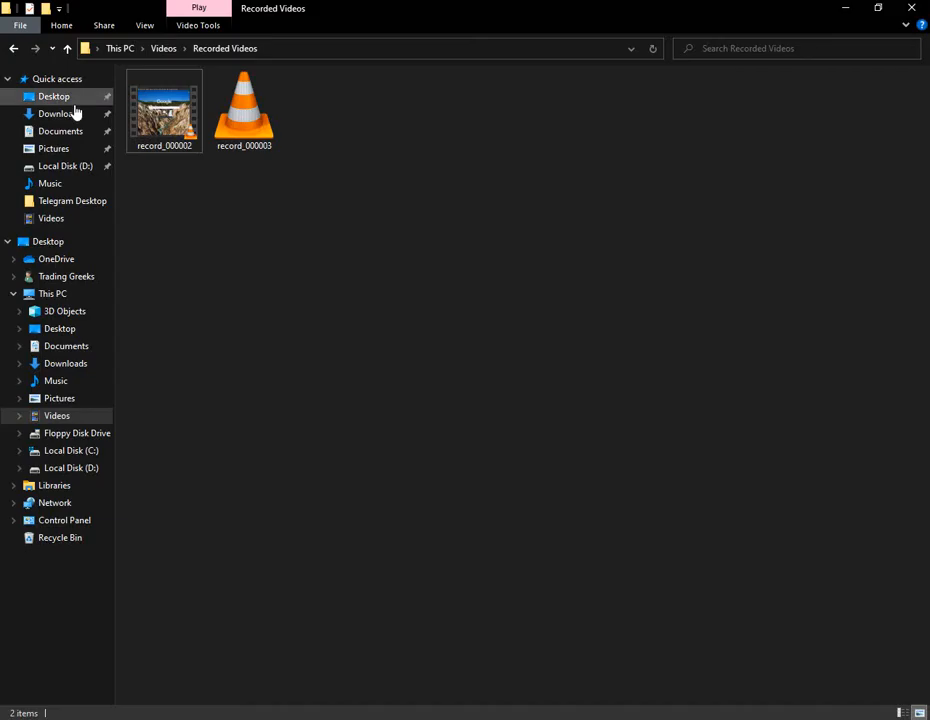
# - Leave the XMind Excel 2010 mind map and bring up File Explorer
pyautogui.click(60, 97)
# - Open the xl learning workbook from Documents and show its Text sheet
pyautogui.click(60, 115)
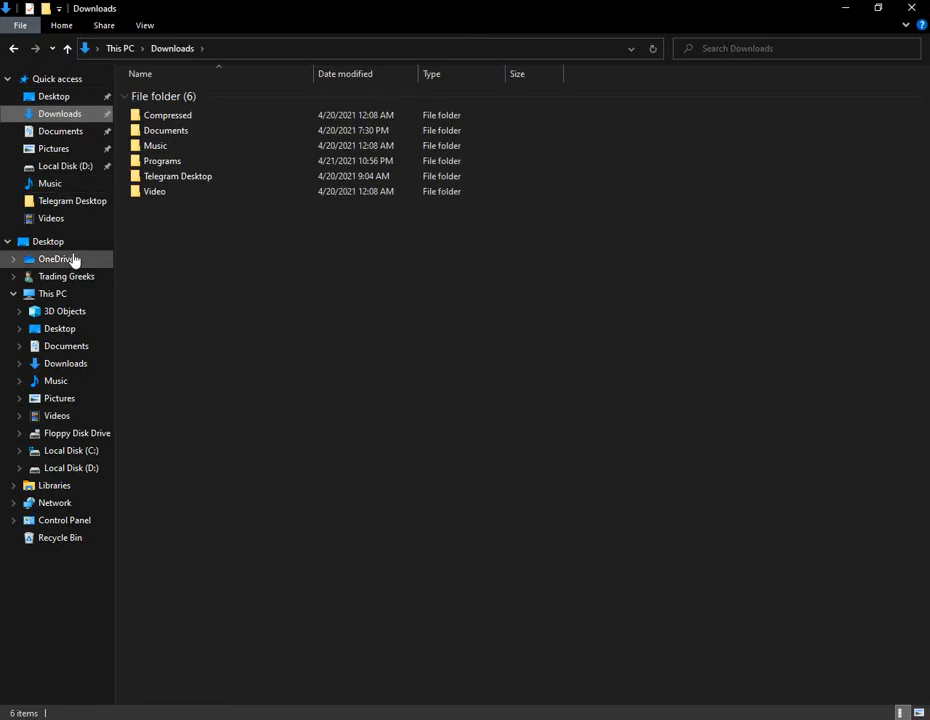
pyautogui.click(64, 134)
pyautogui.click(190, 141)
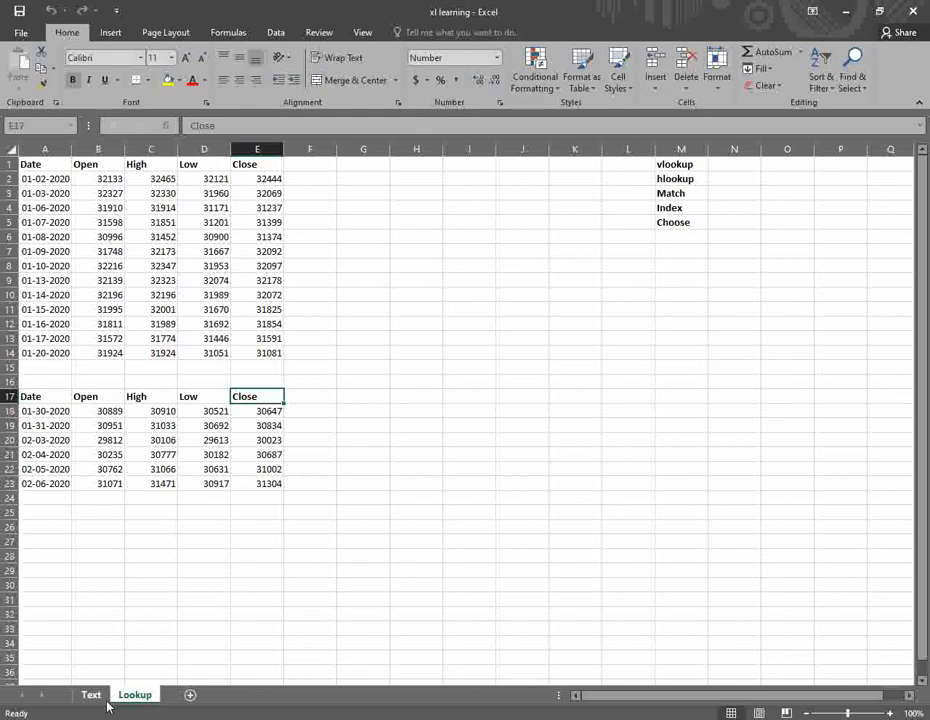
pyautogui.click(91, 695)
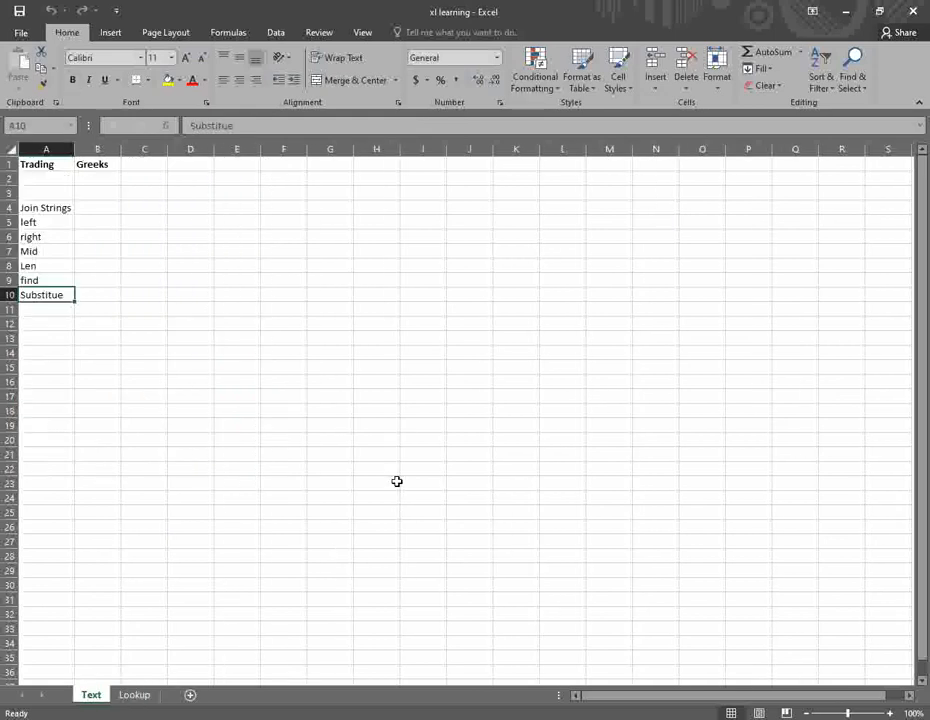
# - Look over the Text sheet's labels and the Trading and Greeks headings, ending on B4
pyautogui.click(95, 205)
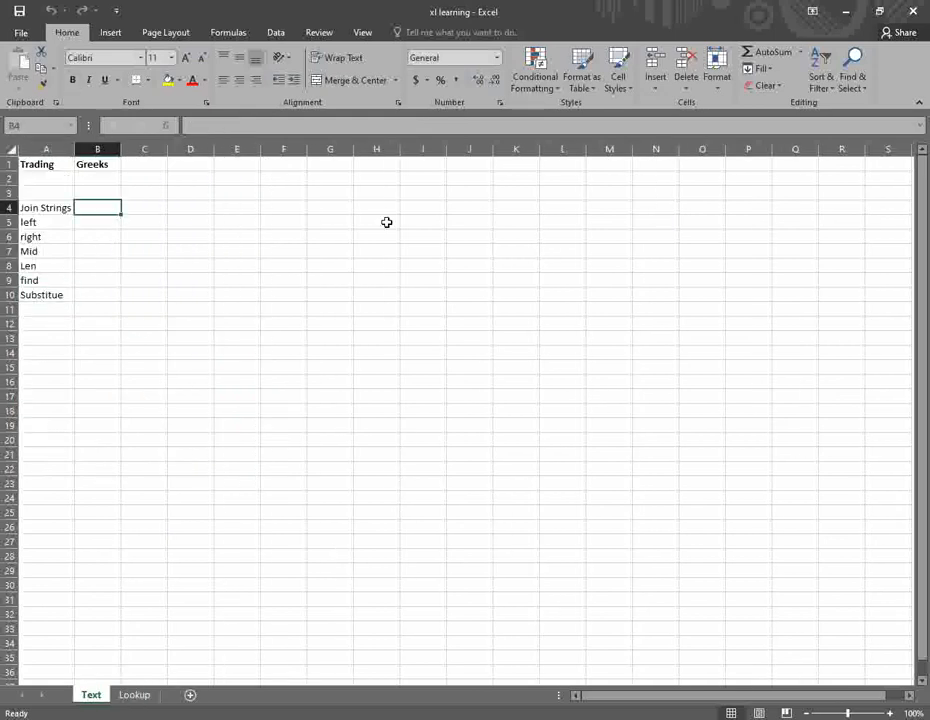
pyautogui.press('Left')
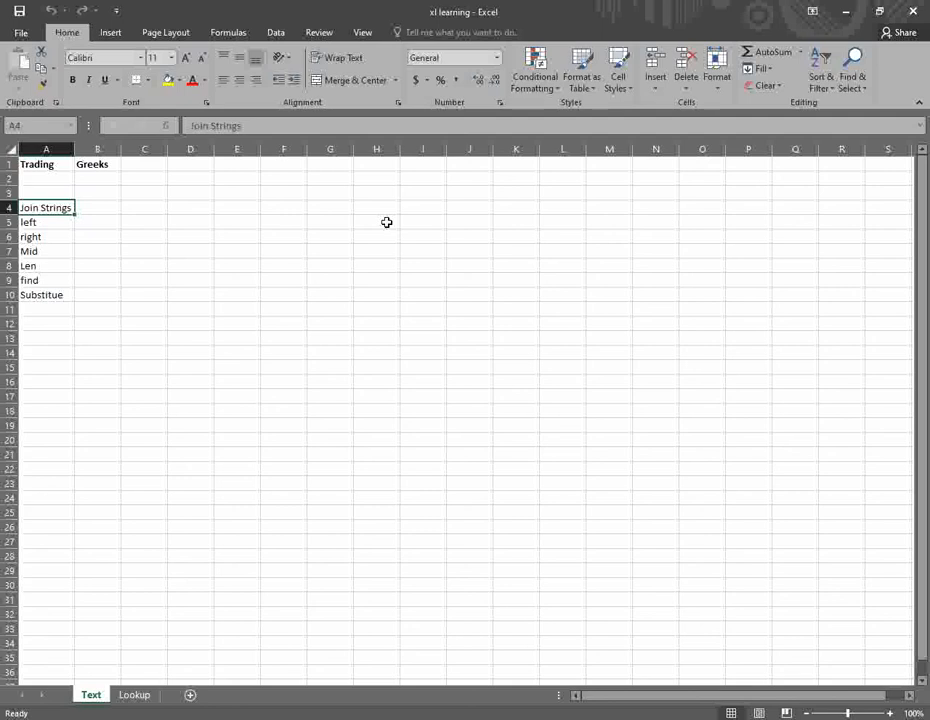
pyautogui.press('Down')
pyautogui.press('Down')
pyautogui.press('Down')
pyautogui.press('Down')
pyautogui.press('Down')
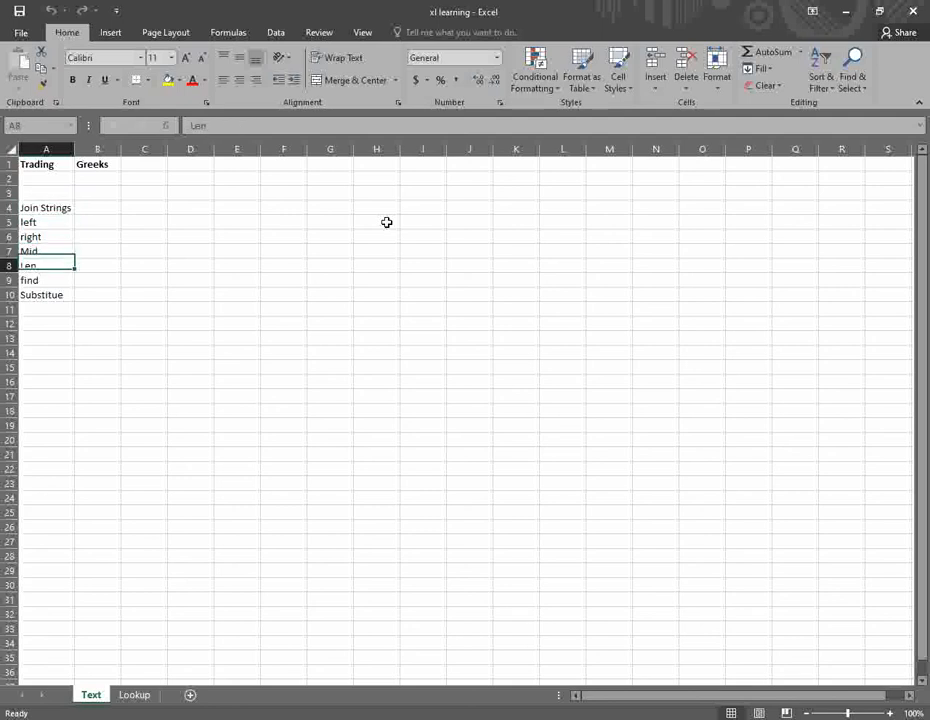
pyautogui.press('Down')
pyautogui.press('Right')
pyautogui.press('Right')
pyautogui.press('Up')
pyautogui.press('Up')
pyautogui.press('Up')
pyautogui.press('Up')
pyautogui.press('Up')
pyautogui.press('Up')
pyautogui.press('Left')
pyautogui.press('Left')
pyautogui.press('Right')
pyautogui.press('Up')
pyautogui.press('Up')
pyautogui.press('Up')
pyautogui.press('Left')
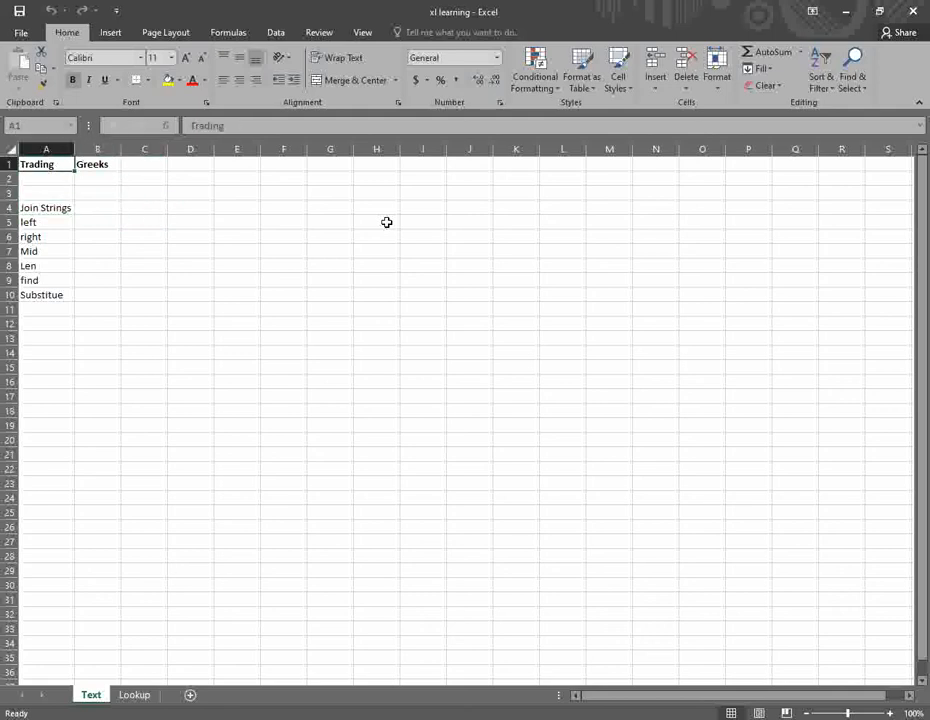
pyautogui.press('Right')
pyautogui.press('Down')
pyautogui.press('Down')
pyautogui.press('Down')
# - Enter =CONCATENATE(A1,B1) in B4 and autofit column B to show TradingGreeks
pyautogui.write('=')
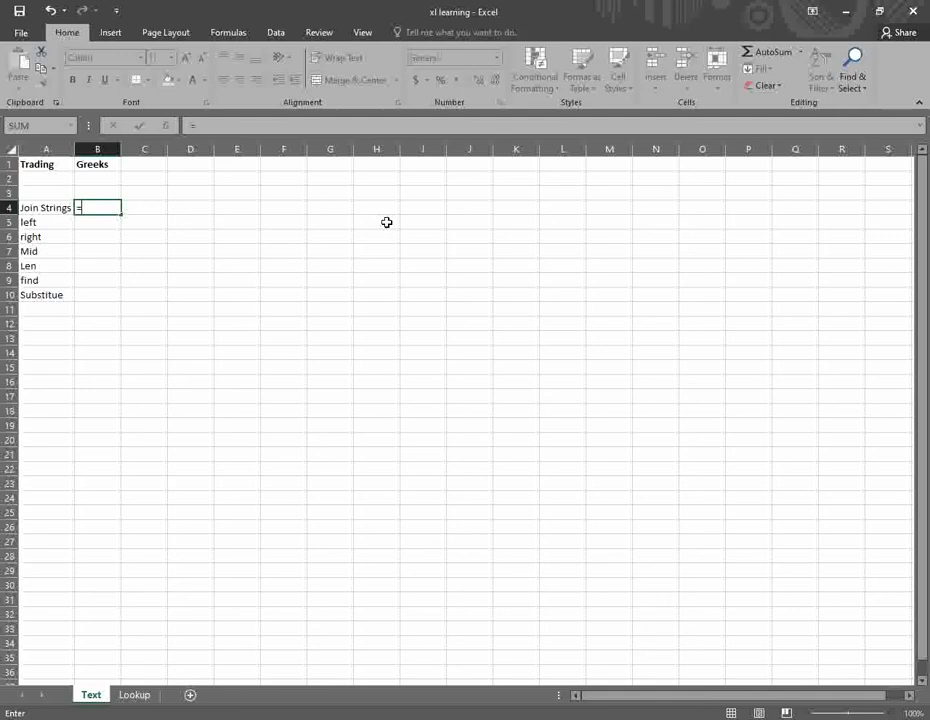
pyautogui.write('con')
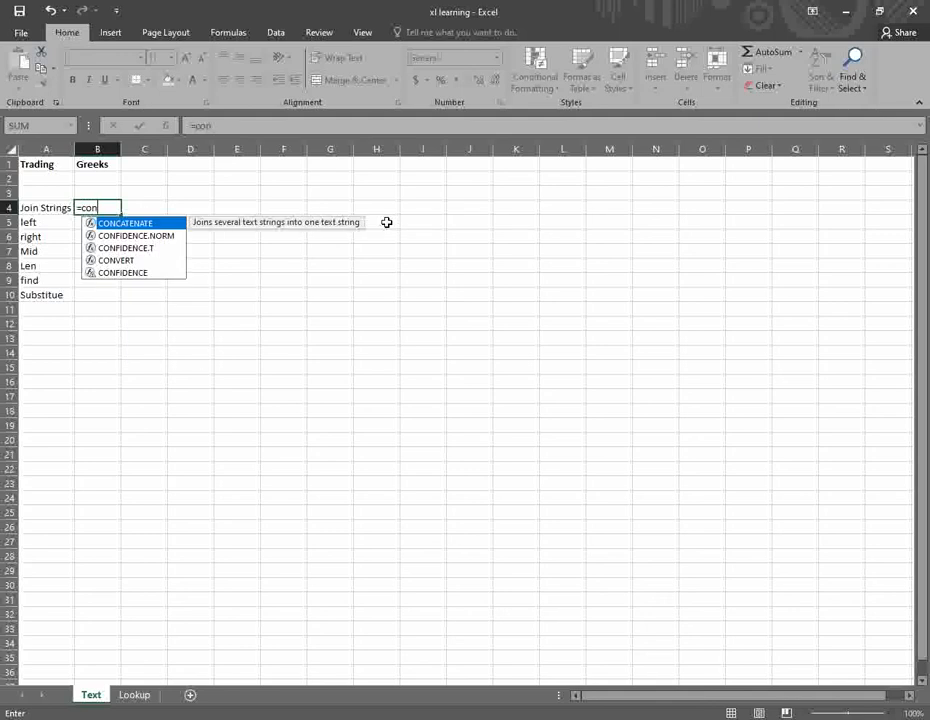
pyautogui.press('Tab')
pyautogui.press('Up')
pyautogui.press('Up')
pyautogui.press('Up')
pyautogui.press('Left')
pyautogui.write(',')
pyautogui.press('Up')
pyautogui.press('Up')
pyautogui.press('Up')
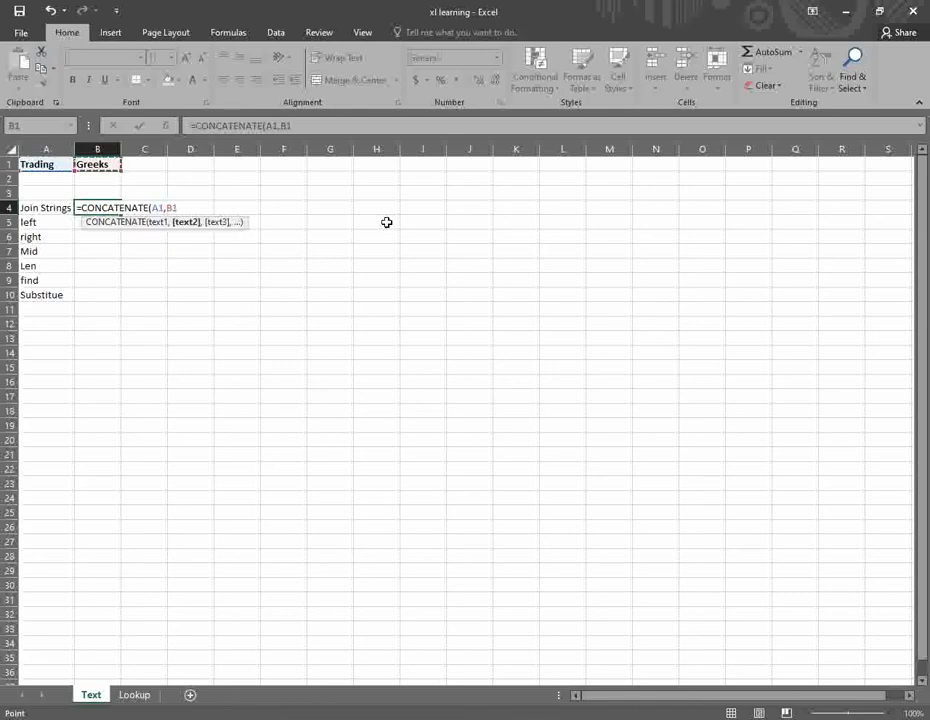
pyautogui.write(')')
pyautogui.press('Return')
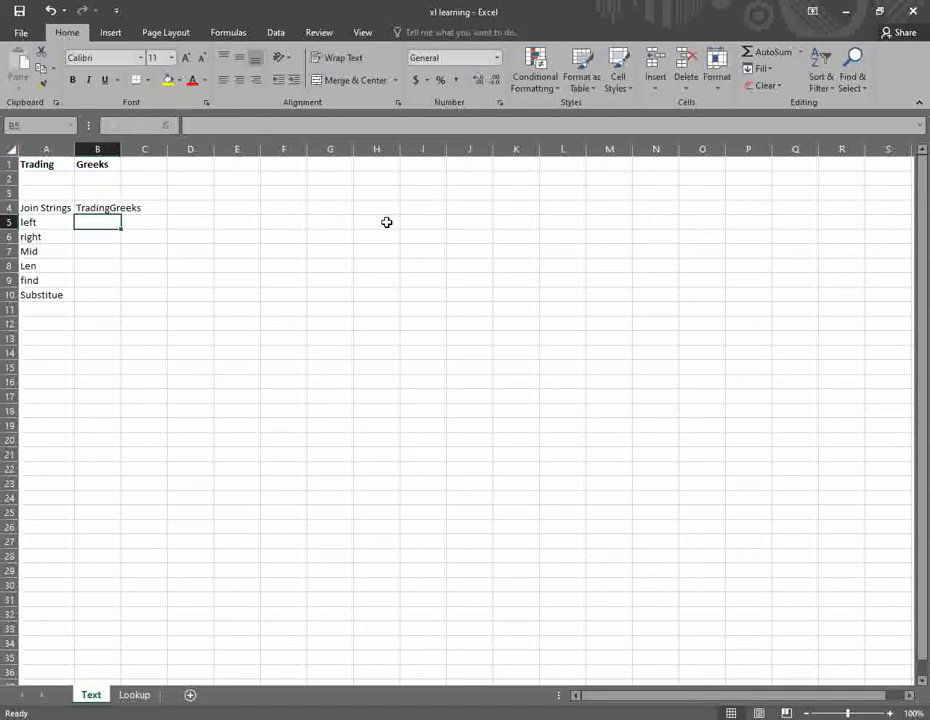
pyautogui.press('Up')
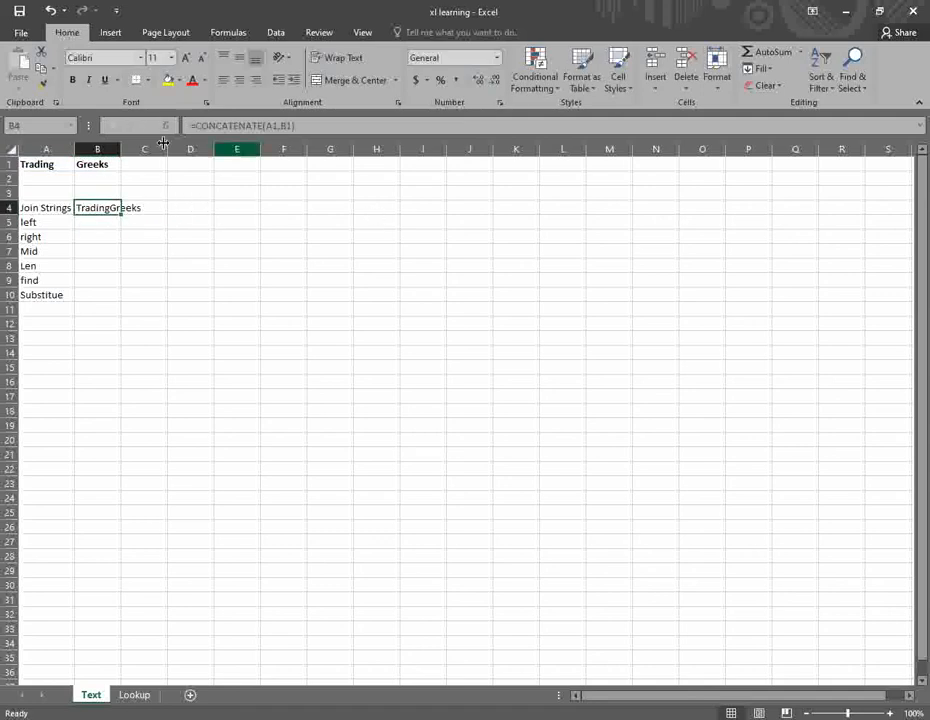
pyautogui.doubleClick(124, 150)
# - Enter =CONCATENATE(A1," ",B1) in C4 and widen column C to fit Trading Greeks
pyautogui.click(156, 208)
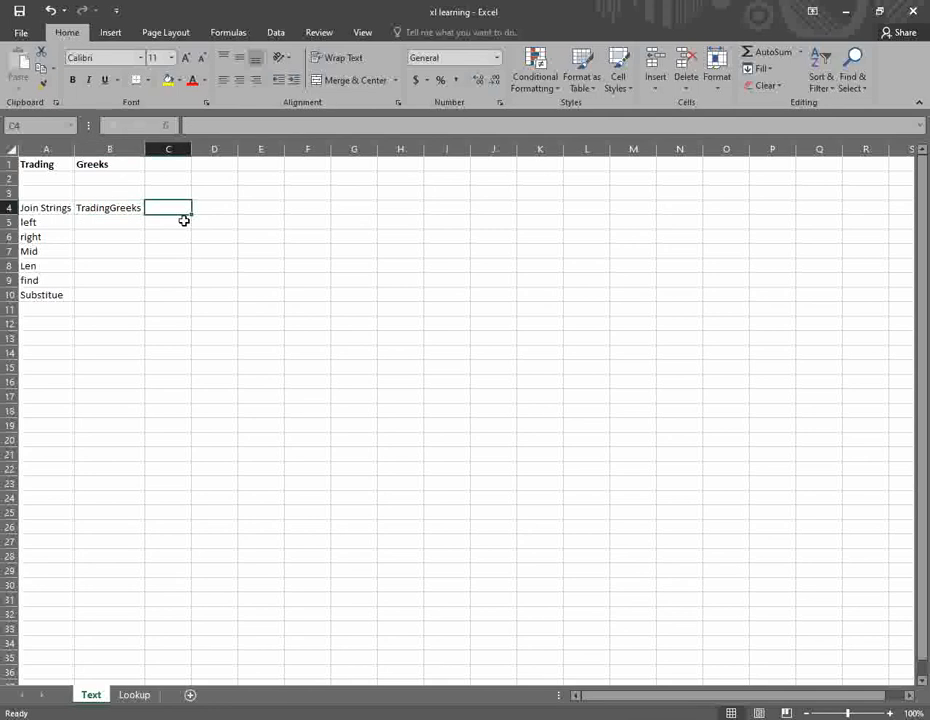
pyautogui.write('=')
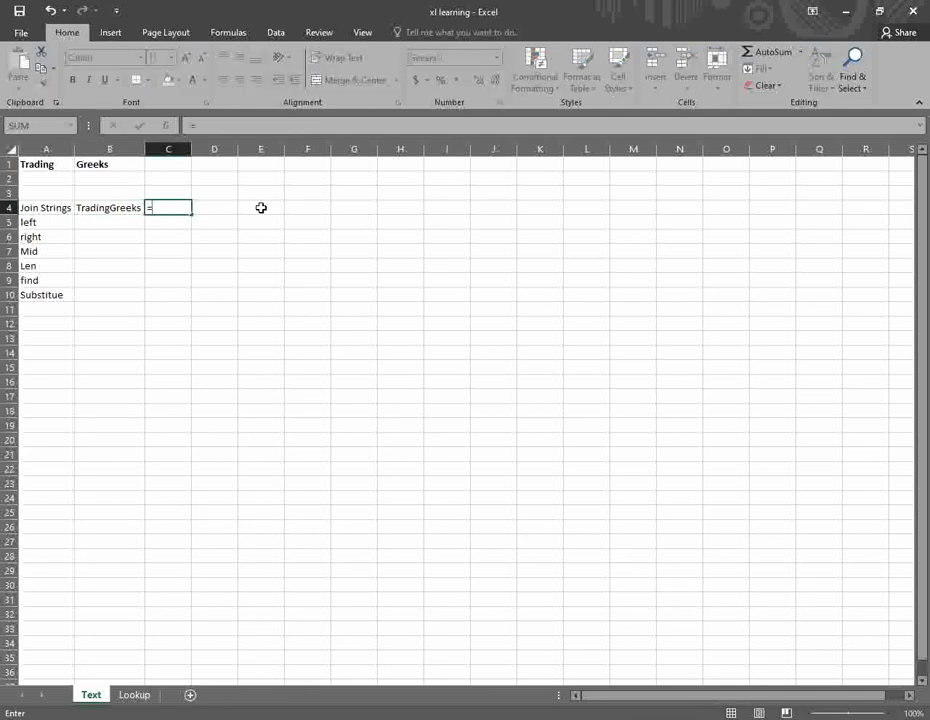
pyautogui.write('con')
pyautogui.press('Tab')
pyautogui.press('Up')
pyautogui.press('Up')
pyautogui.press('Up')
pyautogui.press('Left')
pyautogui.press('Left')
pyautogui.write(',')
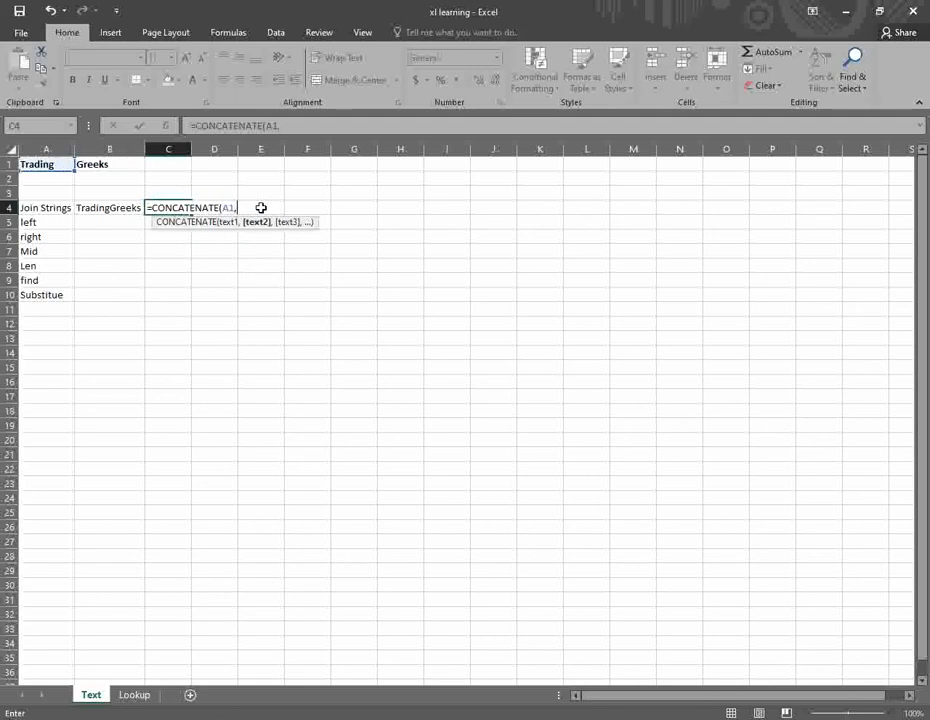
pyautogui.write('" ",')
pyautogui.press('Up')
pyautogui.press('Up')
pyautogui.press('Up')
pyautogui.press('Left')
pyautogui.press('Return')
pyautogui.press('Up')
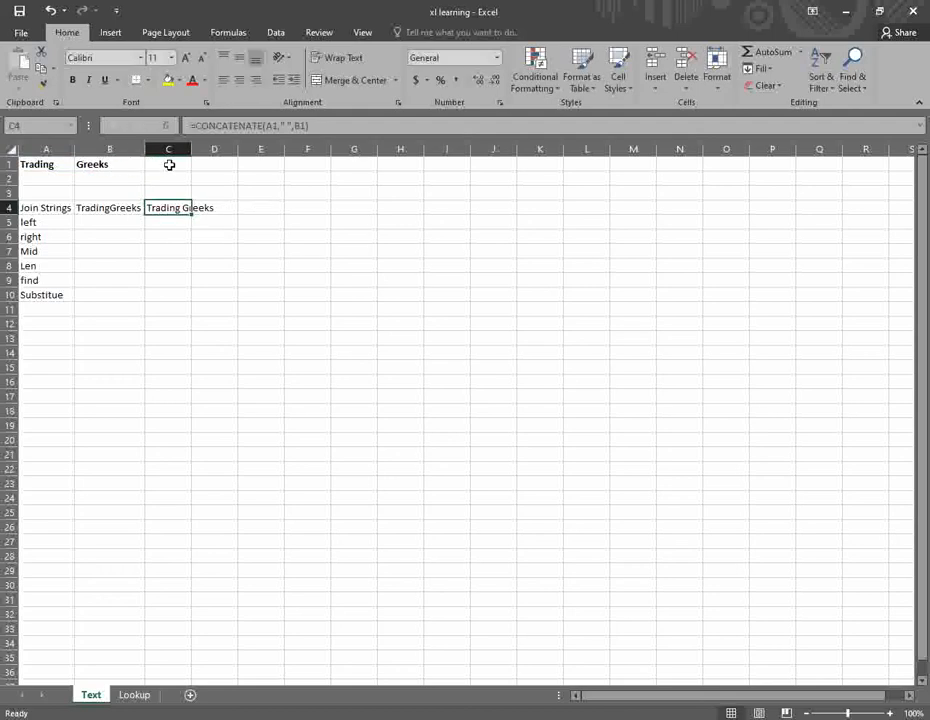
pyautogui.moveTo(193, 149); pyautogui.dragTo(217, 149)
pyautogui.click(228, 206)
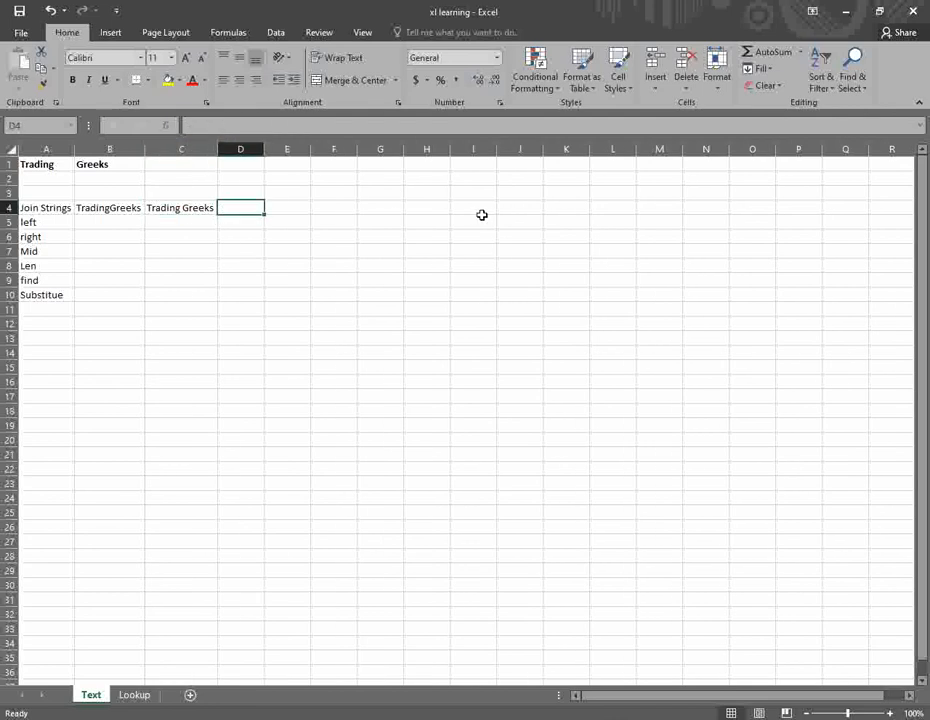
# - Enter =A1 & B1 in D4 and autofit column D to show TradingGreeks
pyautogui.write('=')
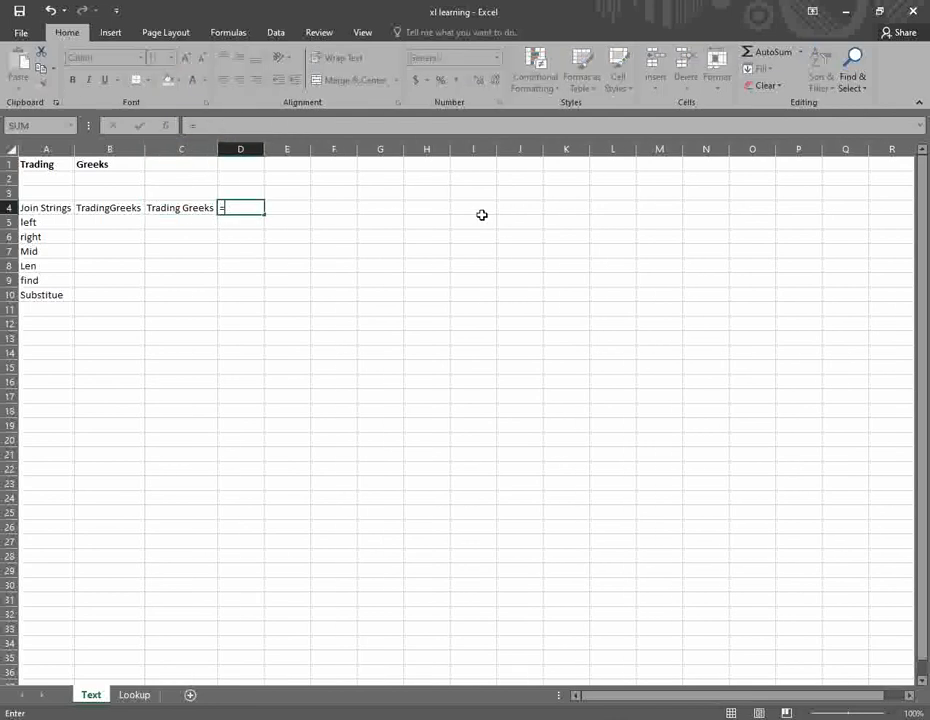
pyautogui.press('Up')
pyautogui.press('Up')
pyautogui.press('Up')
pyautogui.press('Left')
pyautogui.press('Left')
pyautogui.press('Left')
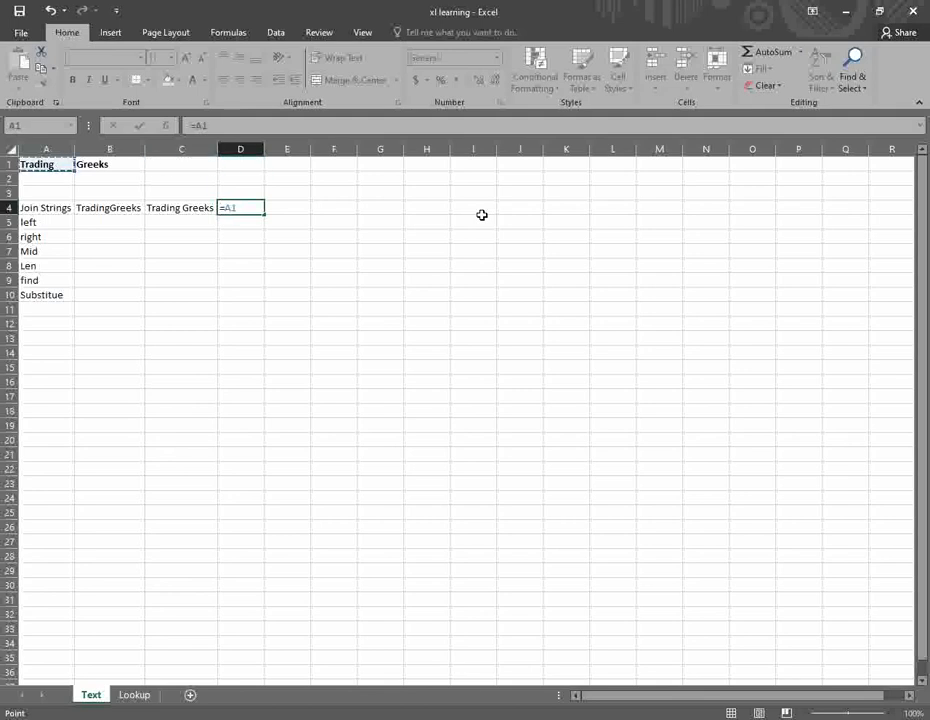
pyautogui.write(', &')
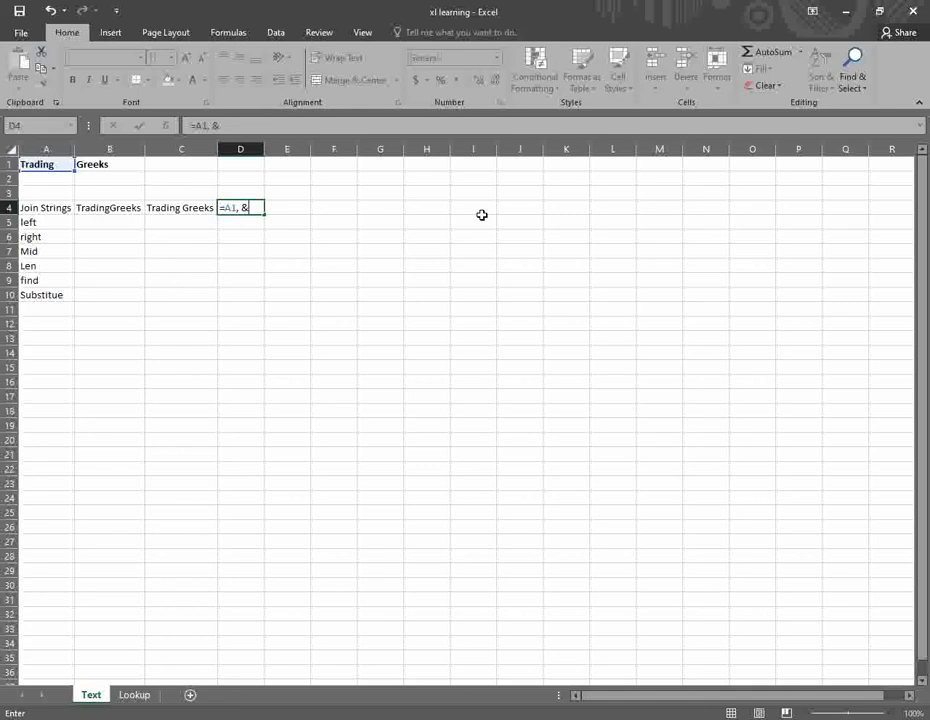
pyautogui.press('BackSpace')
pyautogui.press('BackSpace')
pyautogui.press('BackSpace')
pyautogui.write('&')
pyautogui.press('Up')
pyautogui.press('Up')
pyautogui.press('Up')
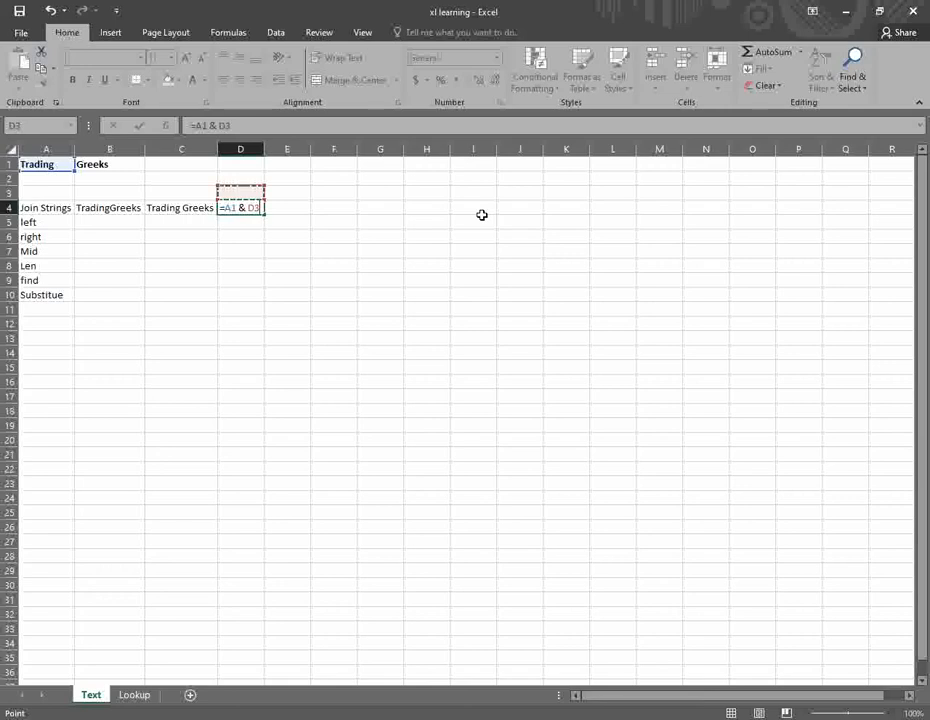
pyautogui.press('Left')
pyautogui.press('Left')
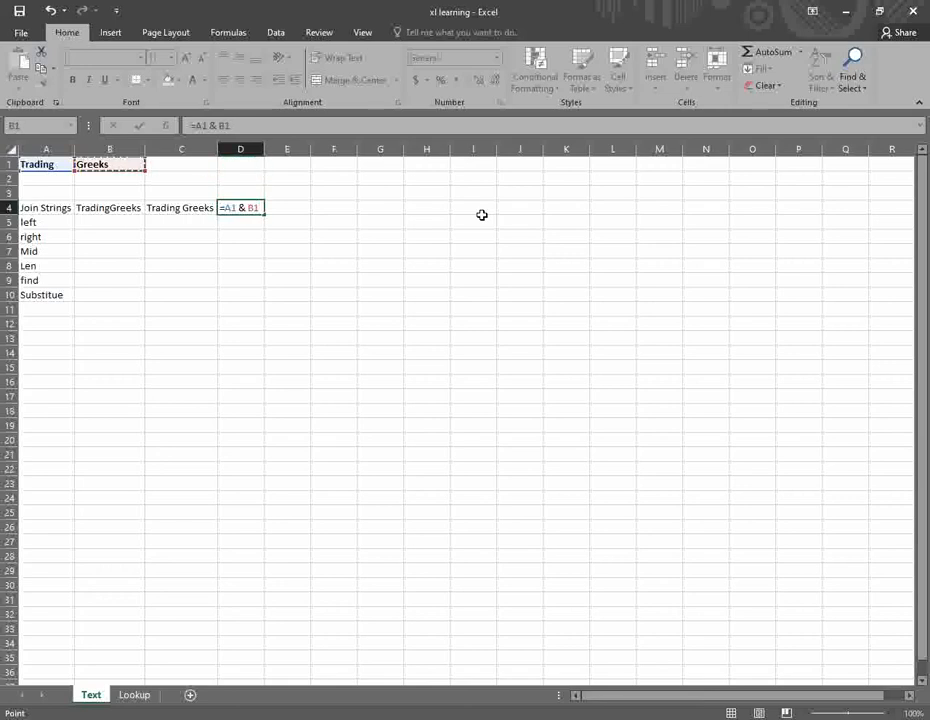
pyautogui.press('Return')
pyautogui.press('Up')
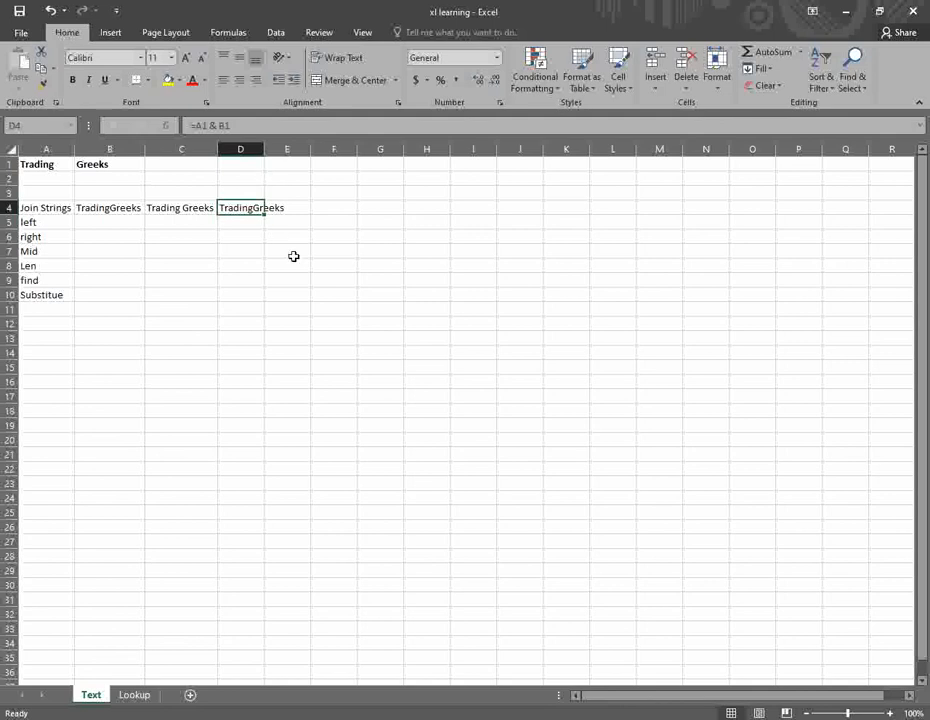
pyautogui.press('Right')
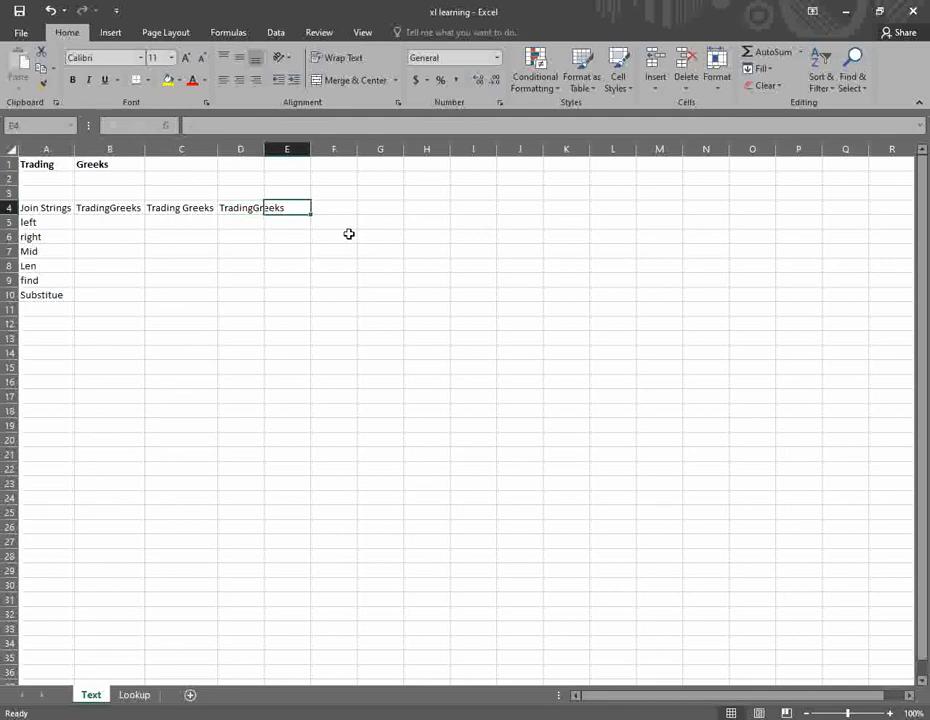
pyautogui.doubleClick(264, 149)
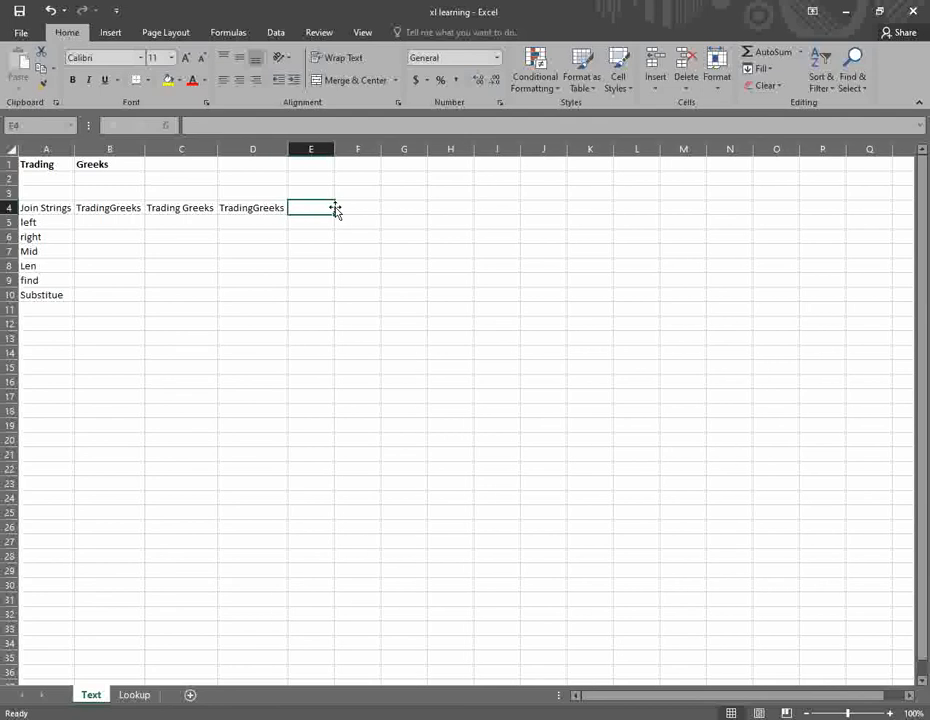
# - Enter =A1&" "&B1 in E4, accepting Excel's correction, so it shows Trading Greeks
pyautogui.write('=')
pyautogui.press('Up')
pyautogui.press('Up')
pyautogui.press('Up')
pyautogui.press('Left')
pyautogui.press('Left')
pyautogui.press('Left')
pyautogui.press('Left')
pyautogui.write(',')
pyautogui.press('BackSpace')
pyautogui.write('&')
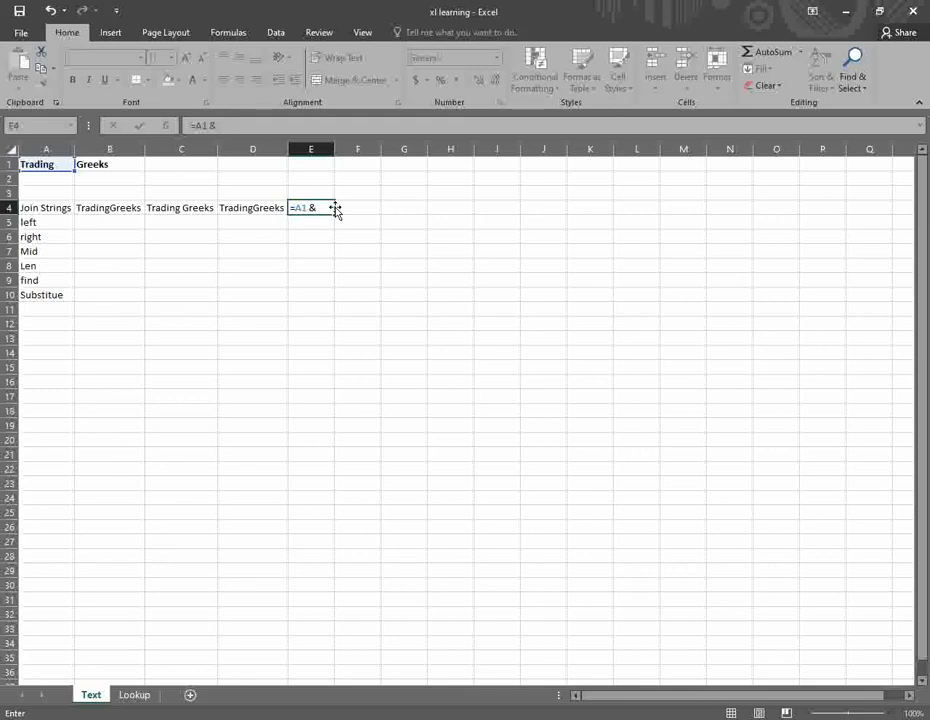
pyautogui.write(' "')
pyautogui.press('BackSpace')
pyautogui.write('" " &')
pyautogui.click(82, 164)
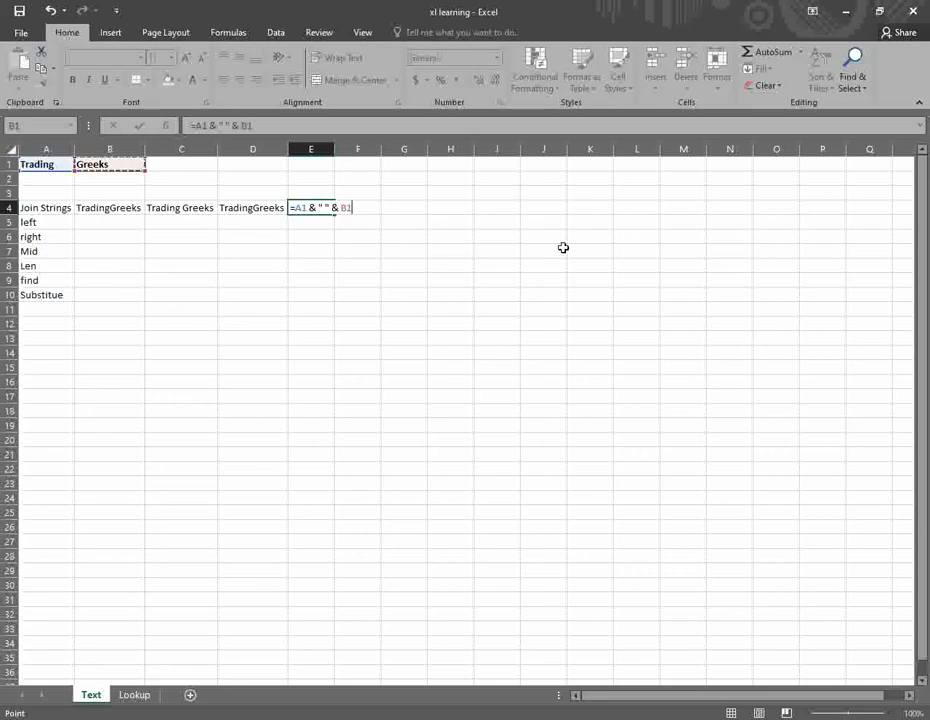
pyautogui.write(')')
pyautogui.press('Return')
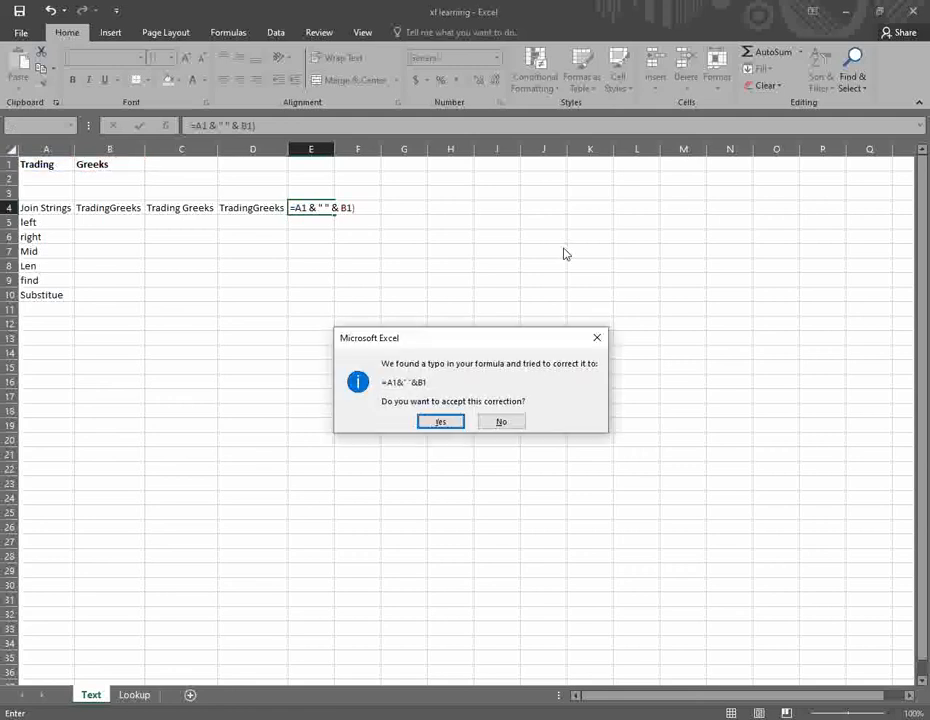
pyautogui.press('Return')
pyautogui.press('Up')
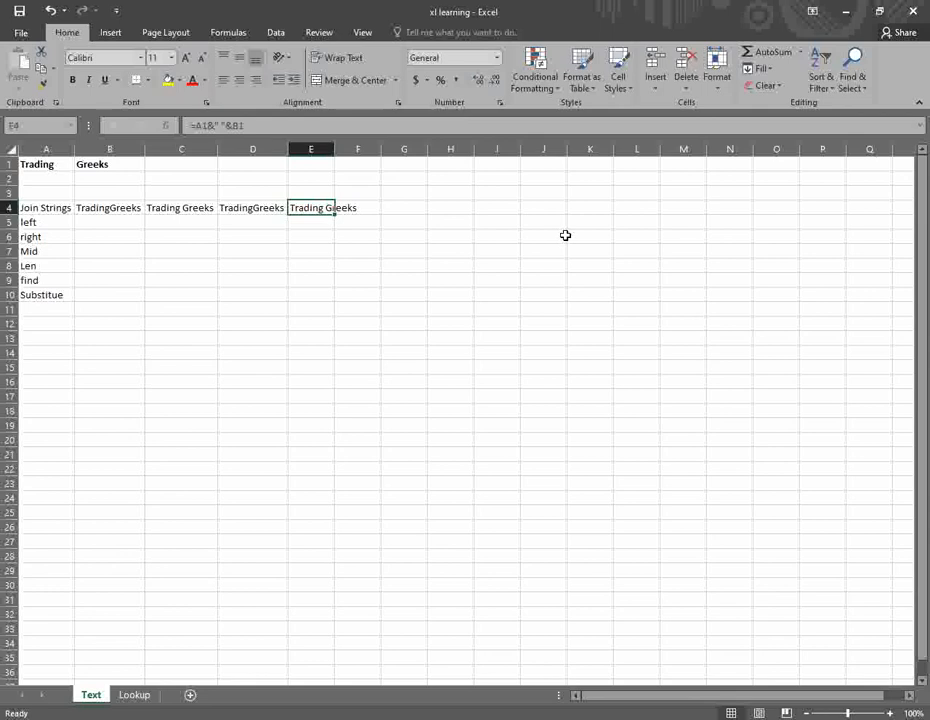
pyautogui.click(120, 222)
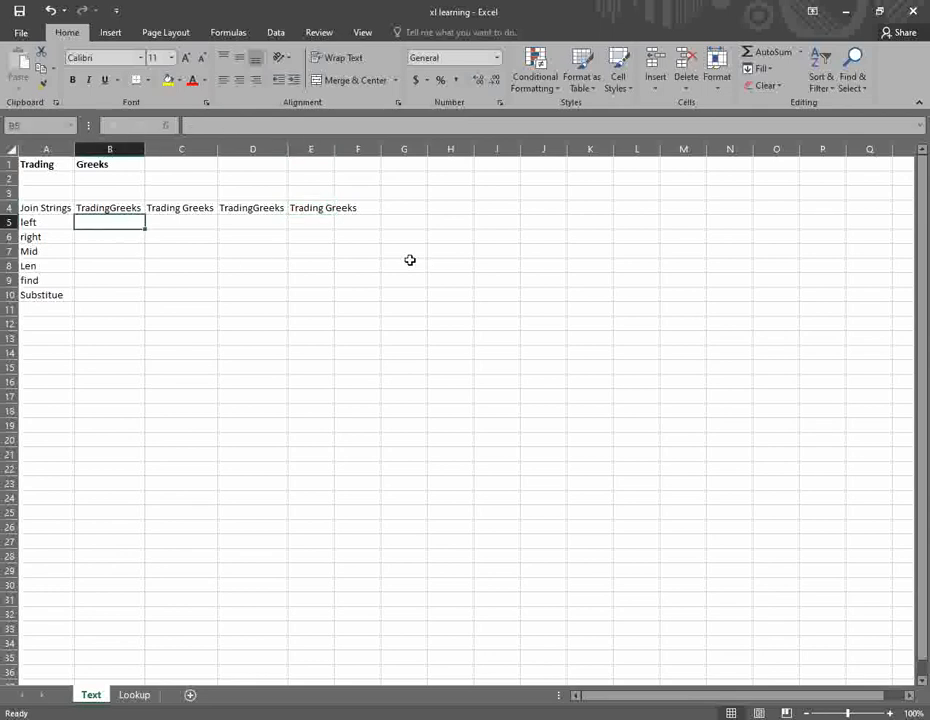
# - Enter =LEFT(A1,4) in B5 so it shows Trad
pyautogui.press('Left')
pyautogui.press('Right')
pyautogui.write('=left')
pyautogui.press('Tab')
pyautogui.press('Up')
pyautogui.press('Up')
pyautogui.press('Up')
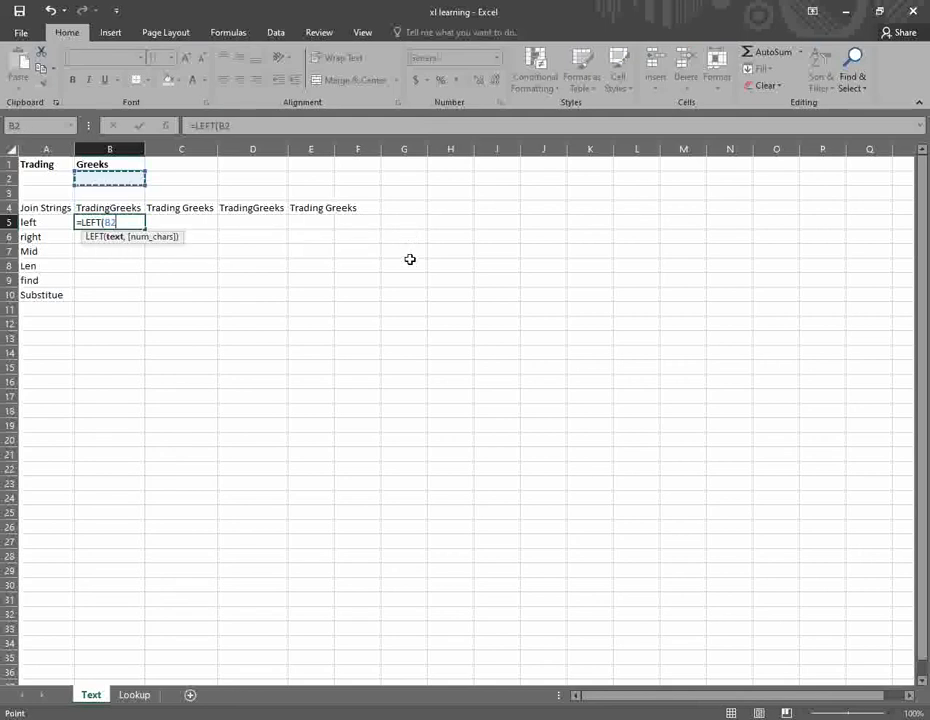
pyautogui.press('Up')
pyautogui.press('Left')
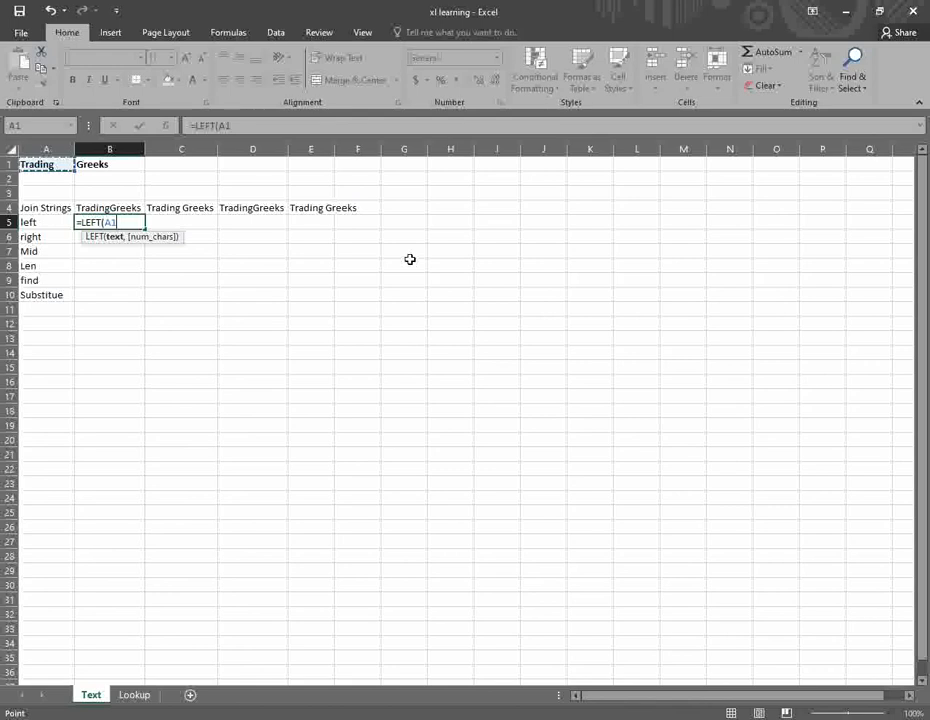
pyautogui.write(',')
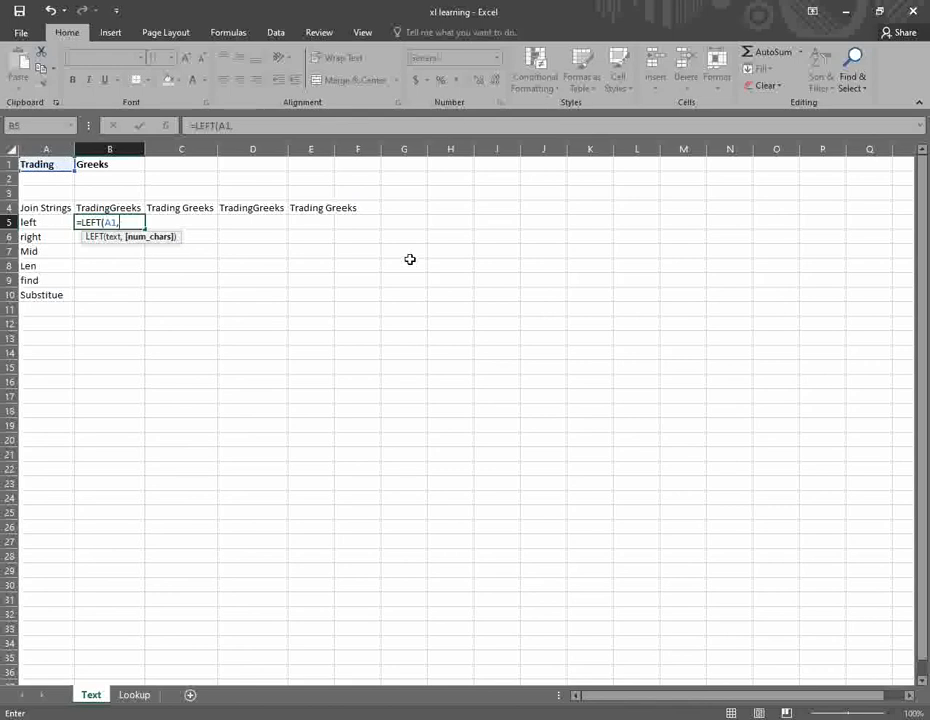
pyautogui.write('4)')
pyautogui.press('Return')
pyautogui.press('Up')
# - Enter =RIGHT(A1,3) in B6 so it shows ing
pyautogui.press('Down')
pyautogui.write('=')
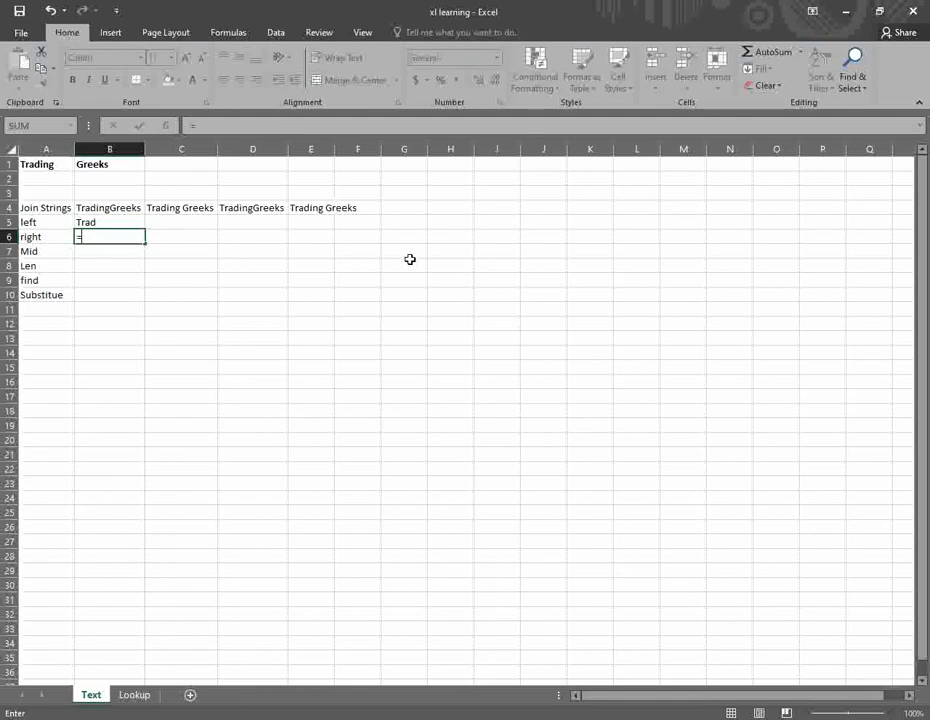
pyautogui.write('rig')
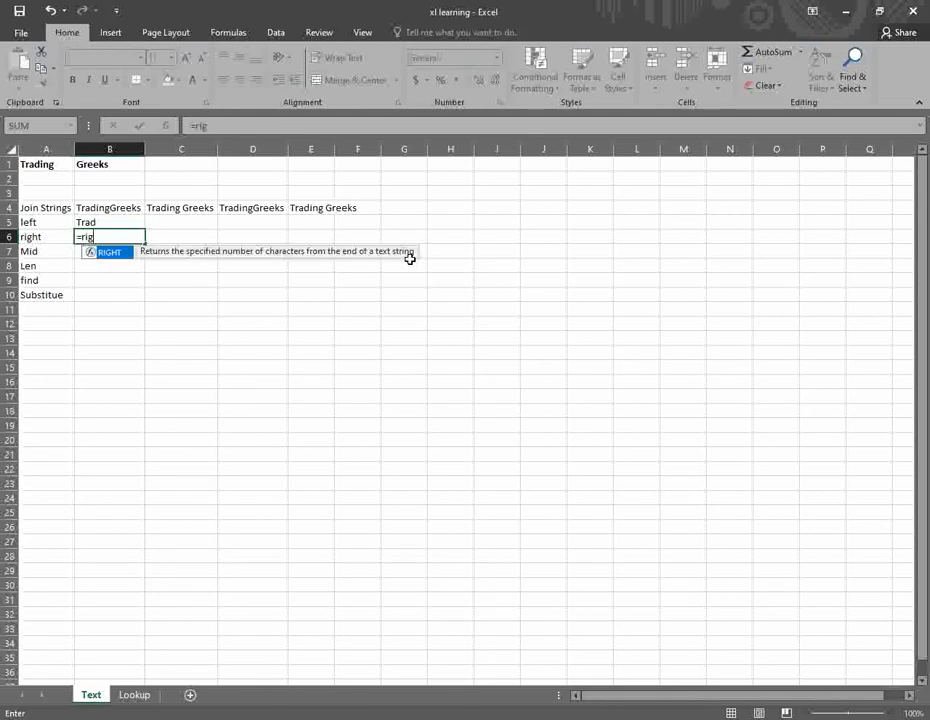
pyautogui.press('Tab')
pyautogui.press('Up')
pyautogui.press('Up')
pyautogui.press('Up')
pyautogui.press('Up')
pyautogui.press('Up')
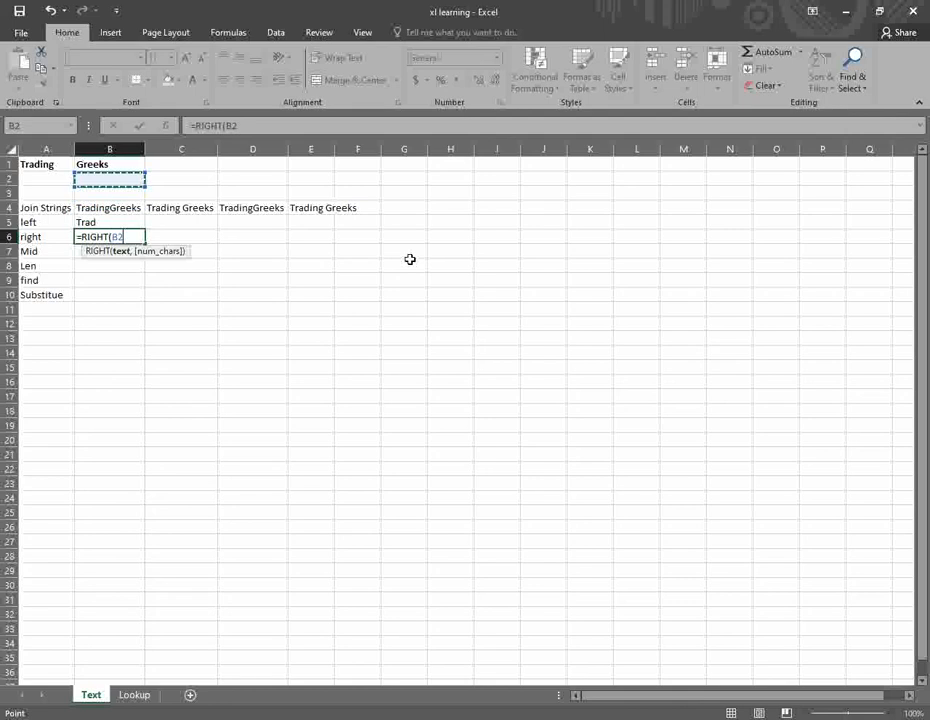
pyautogui.press('Left')
pyautogui.write(',3)')
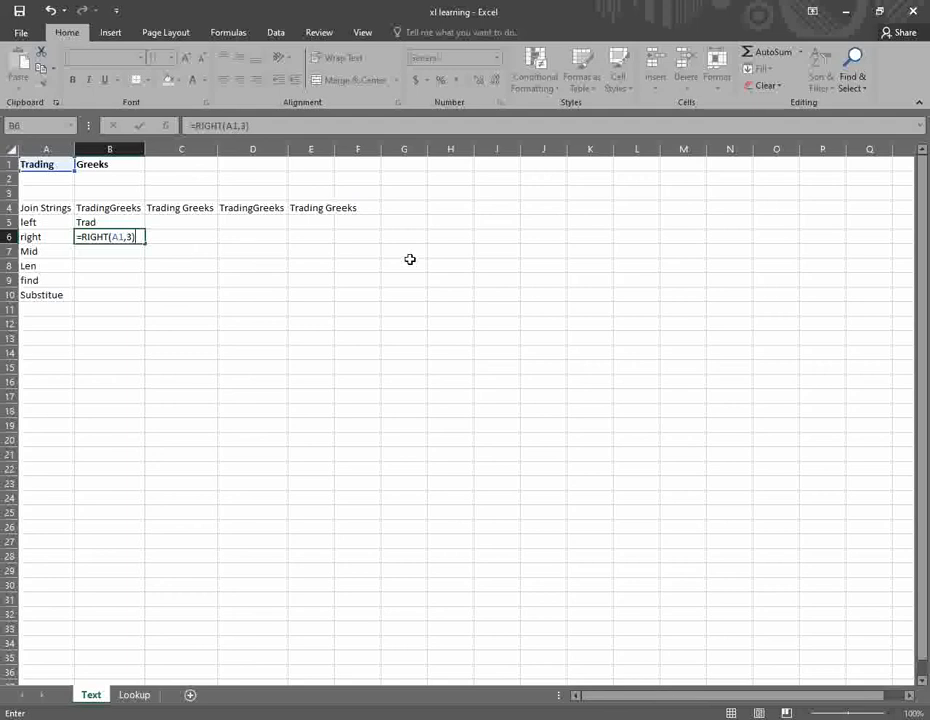
pyautogui.press('Return')
pyautogui.press('Up')
# - Start a MID formula in B7
pyautogui.press('Down')
pyautogui.write('=min')
pyautogui.press('BackSpace')
pyautogui.press('Tab')
# - Complete =MID(B1,3,2) in B7 so it shows ee
pyautogui.press('Up')
pyautogui.press('Up')
pyautogui.press('Up')
pyautogui.press('Up')
pyautogui.press('Up')
pyautogui.press('Up')
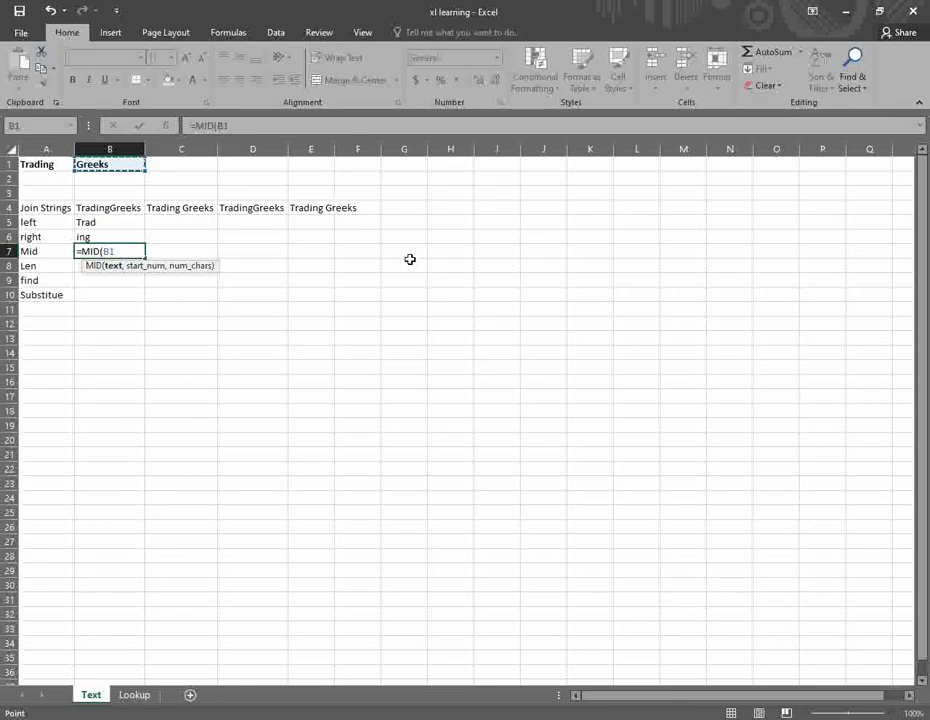
pyautogui.write(',')
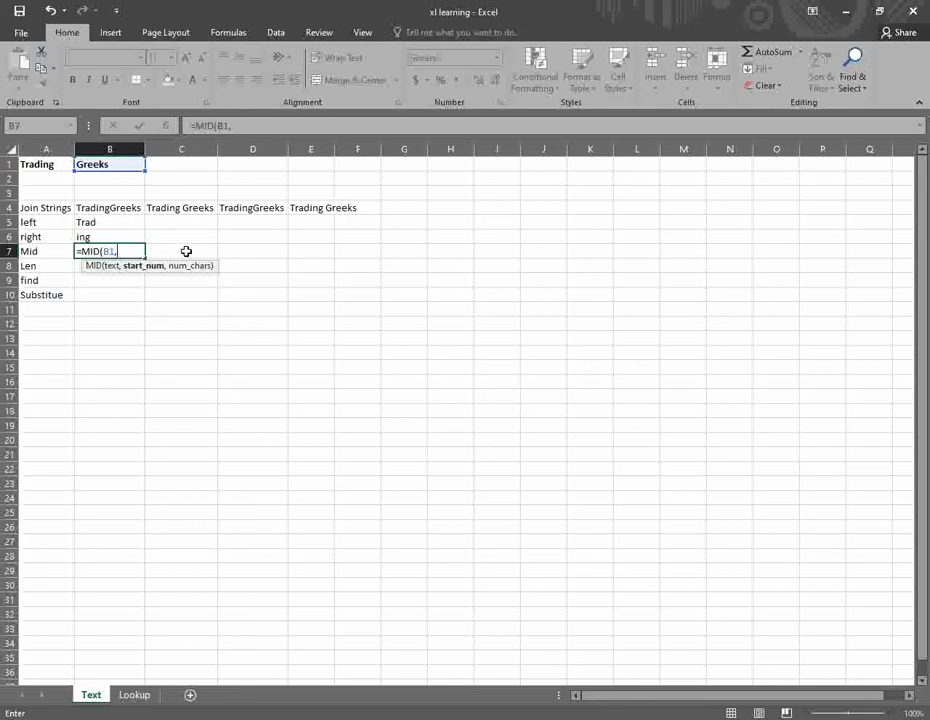
pyautogui.write(',2')
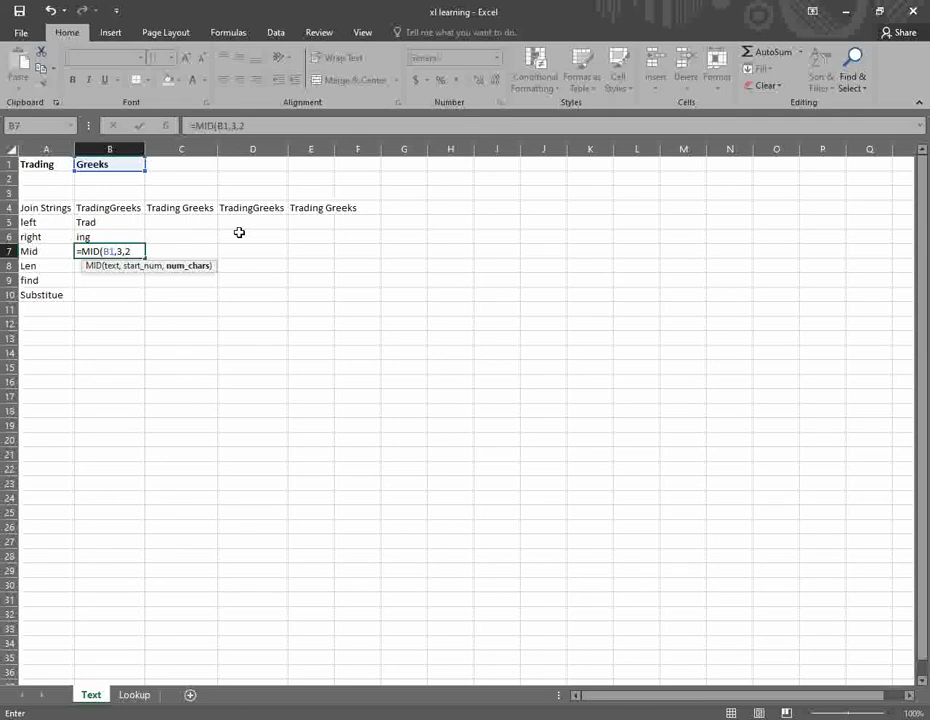
pyautogui.hotkey('ctrl', 'Return')
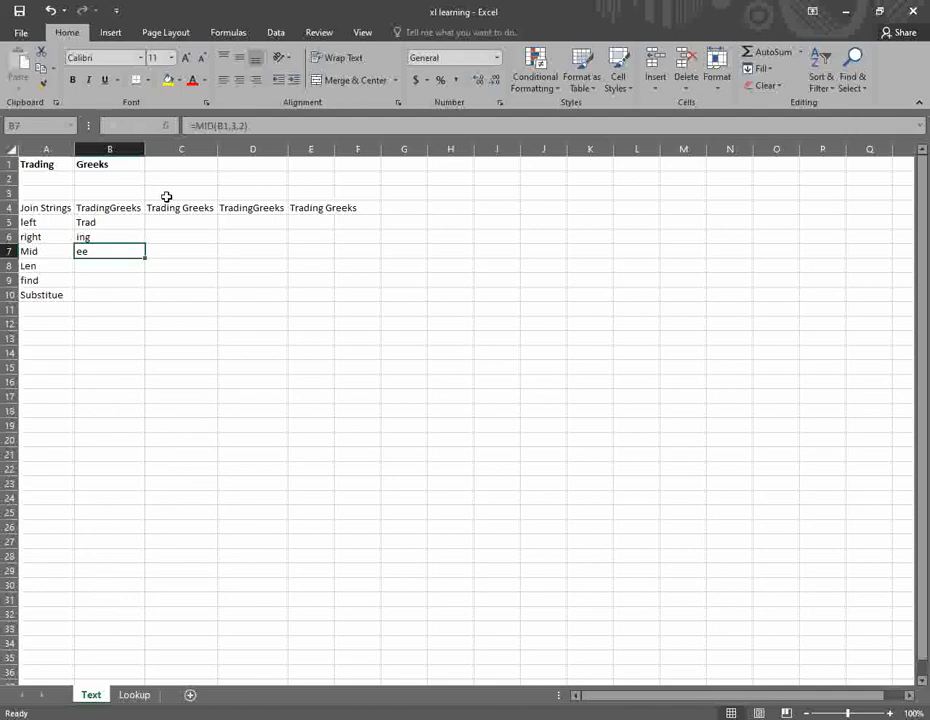
pyautogui.click(106, 267)
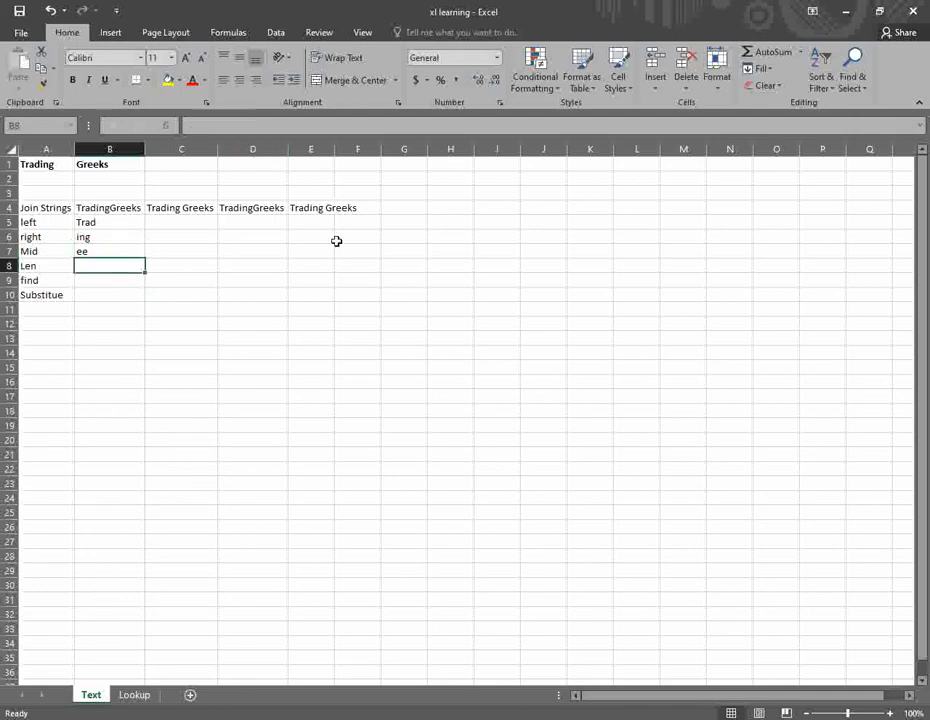
# - Enter =LEN(B1) in B8, returning 6 for Greeks
pyautogui.write('=len')
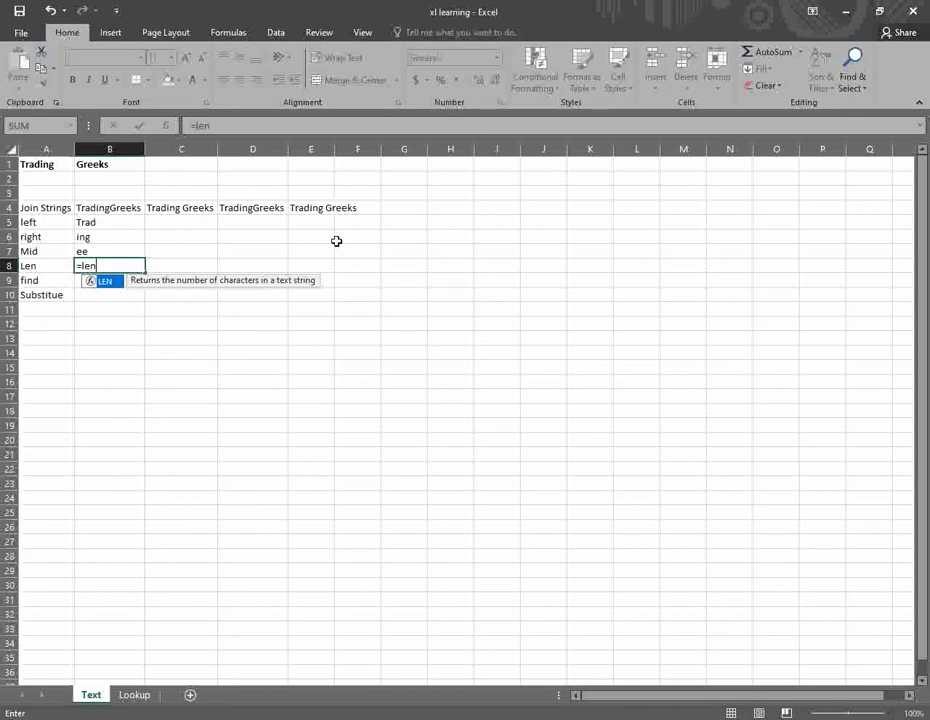
pyautogui.press('Tab')
pyautogui.press('Up')
pyautogui.press('Up')
pyautogui.press('Up')
pyautogui.press('Up')
pyautogui.press('Up')
pyautogui.press('Up')
pyautogui.press('Up')
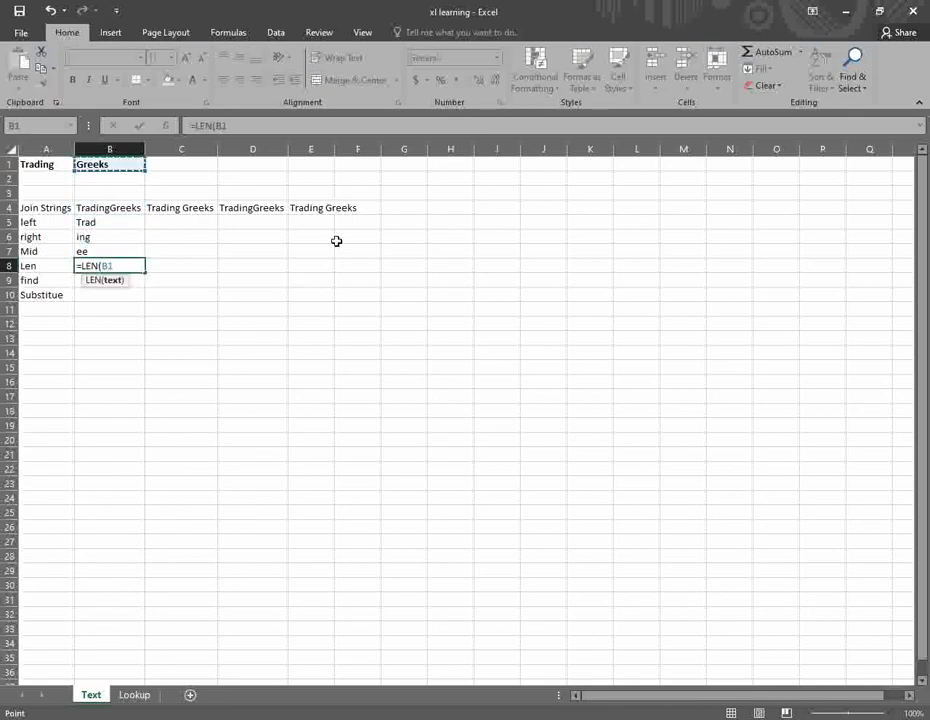
pyautogui.write(')')
pyautogui.press('Return')
pyautogui.press('Up')
pyautogui.press('Up')
pyautogui.press('Up')
pyautogui.press('Up')
pyautogui.press('Up')
pyautogui.press('Up')
pyautogui.press('Up')
pyautogui.press('Down')
pyautogui.press('Down')
pyautogui.press('Down')
pyautogui.press('Down')
pyautogui.press('Down')
pyautogui.press('Down')
pyautogui.press('Down')
# - Enter =FIND("ing",A1) in B9 to return the position 5
pyautogui.write('=find')
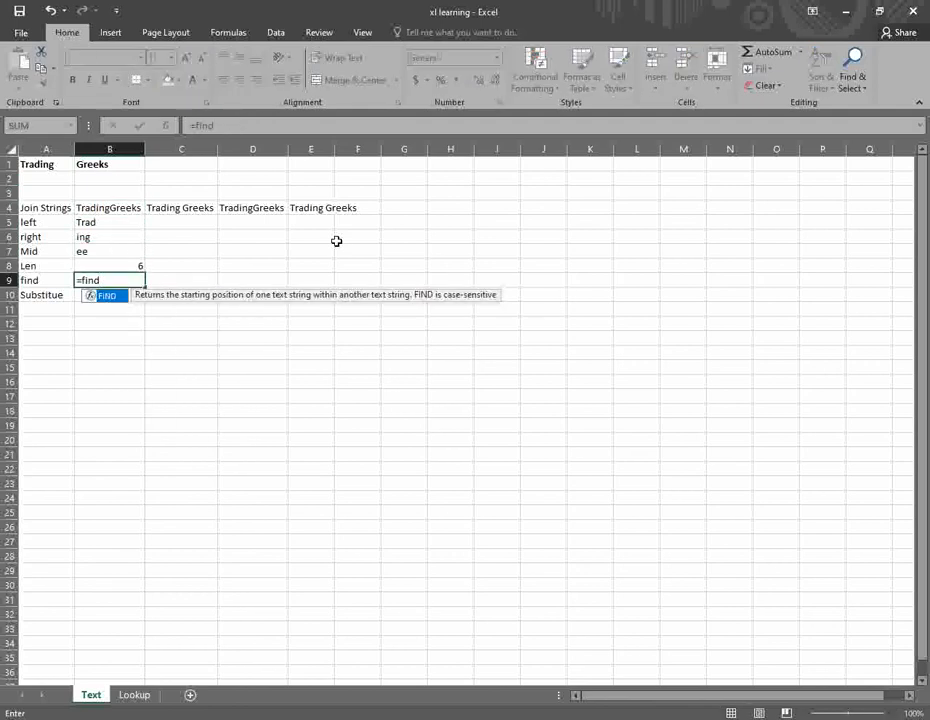
pyautogui.press('Tab')
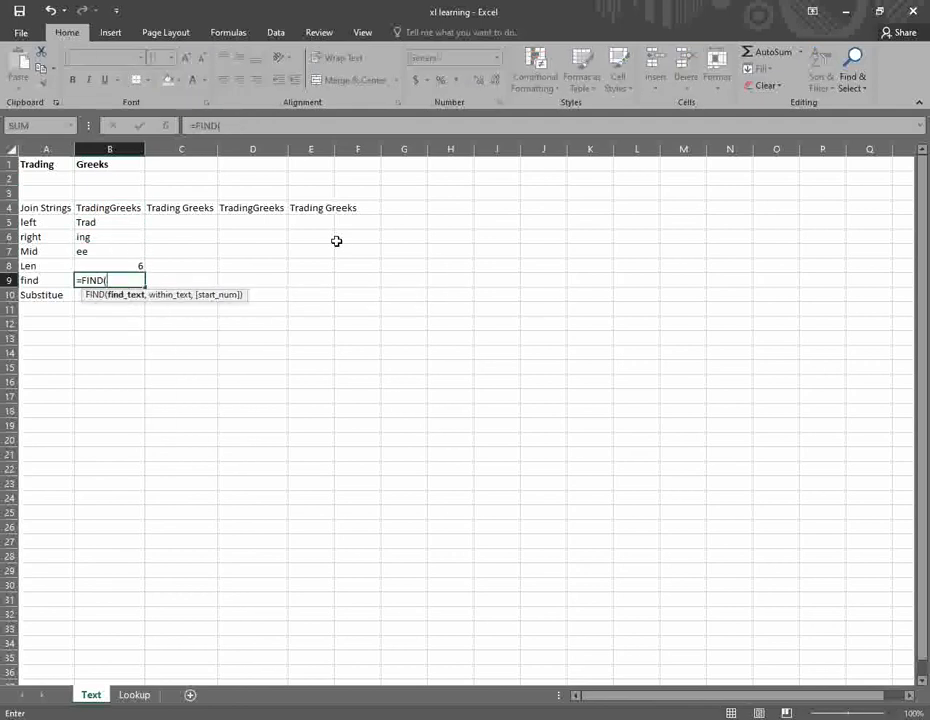
pyautogui.press('Up')
pyautogui.press('Up')
pyautogui.press('Up')
pyautogui.press('Up')
pyautogui.press('Up')
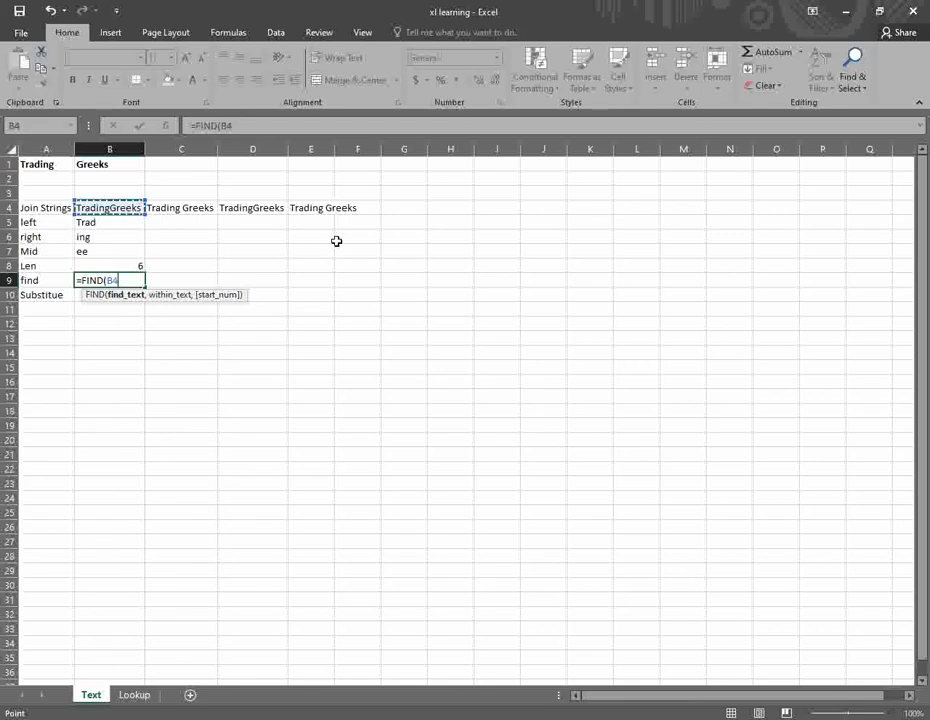
pyautogui.press('Down')
pyautogui.press('Down')
pyautogui.press('BackSpace')
pyautogui.press('BackSpace')
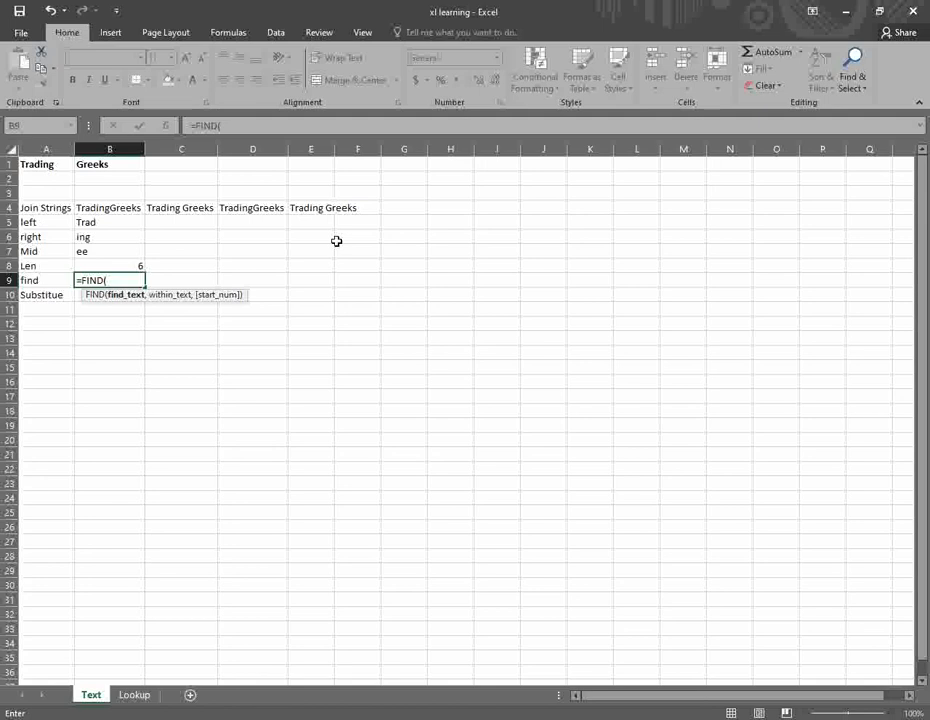
pyautogui.write('"ing",')
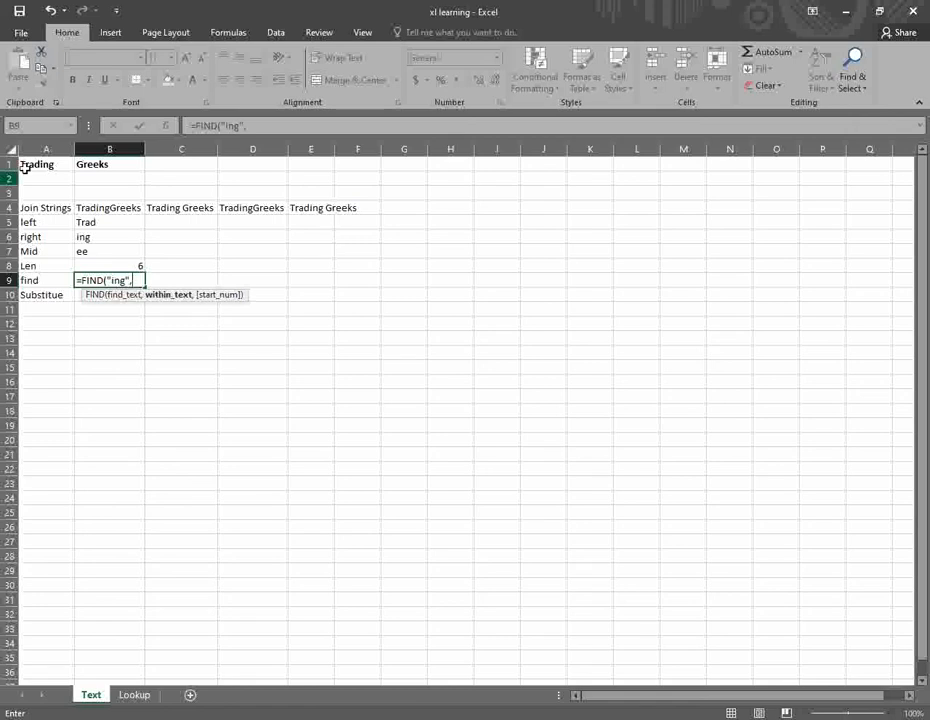
pyautogui.click(42, 166)
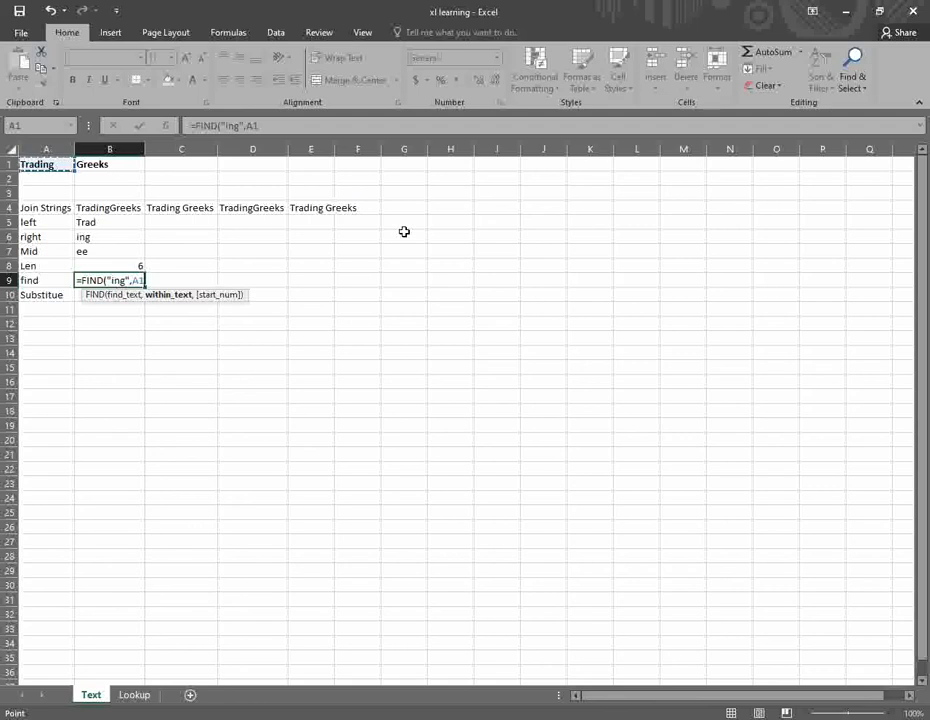
pyautogui.press('Return')
pyautogui.press('Up')
pyautogui.press('Up')
pyautogui.press('Up')
pyautogui.press('Up')
pyautogui.press('Up')
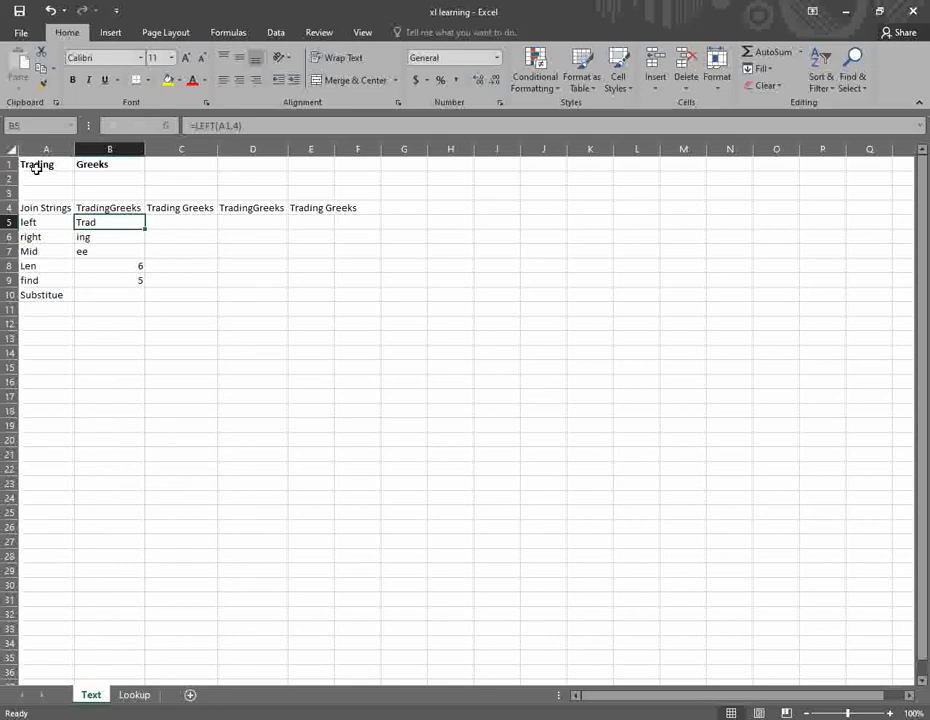
pyautogui.click(130, 279)
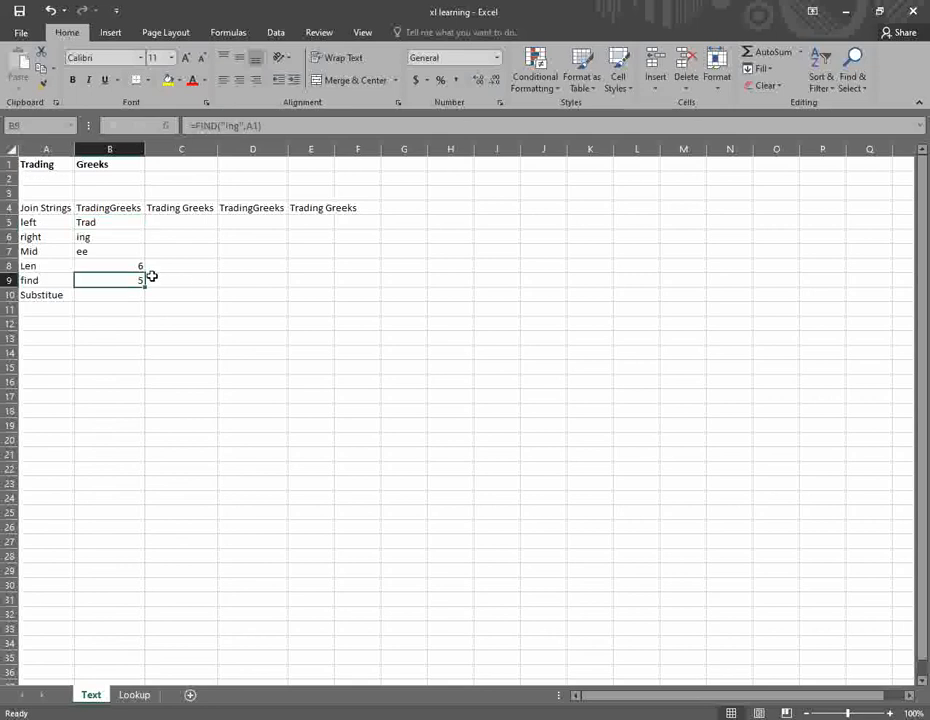
pyautogui.click(112, 293)
# - Enter =SUBSTITUTE(B4,"Trading","Option") in B10, giving OptionGreeks
pyautogui.write('=s')
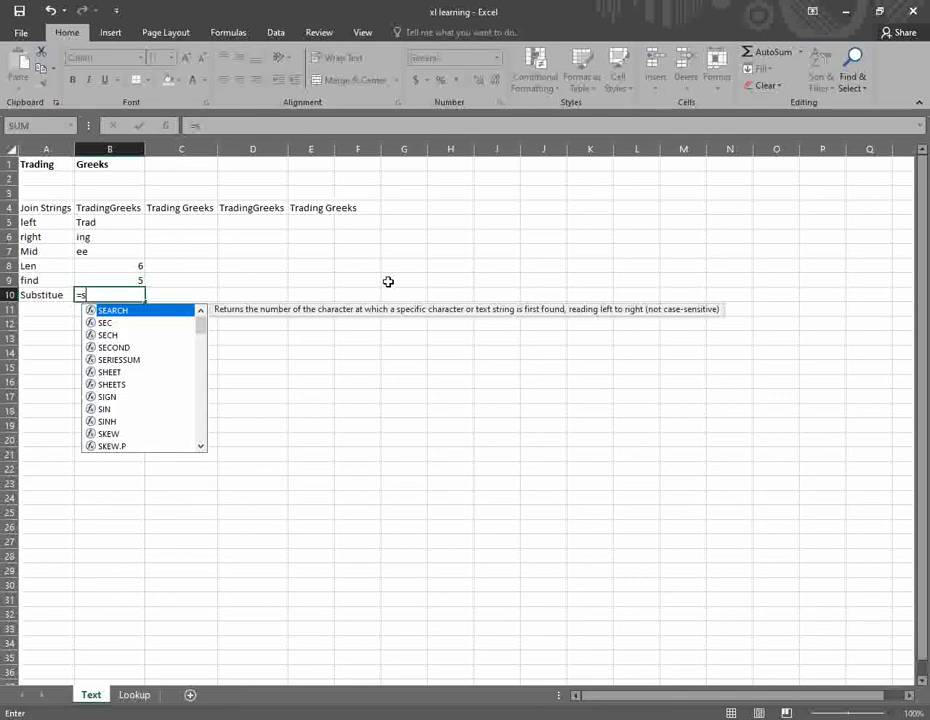
pyautogui.write('ub')
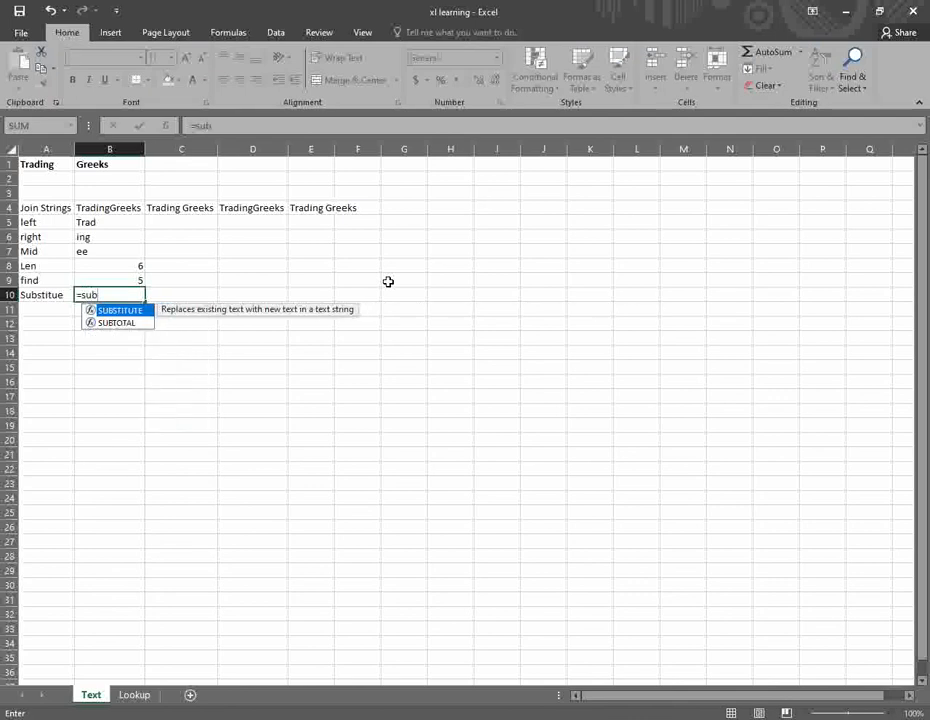
pyautogui.press('Tab')
pyautogui.press('Up')
pyautogui.press('Up')
pyautogui.press('Up')
pyautogui.press('Up')
pyautogui.press('Up')
pyautogui.press('Up')
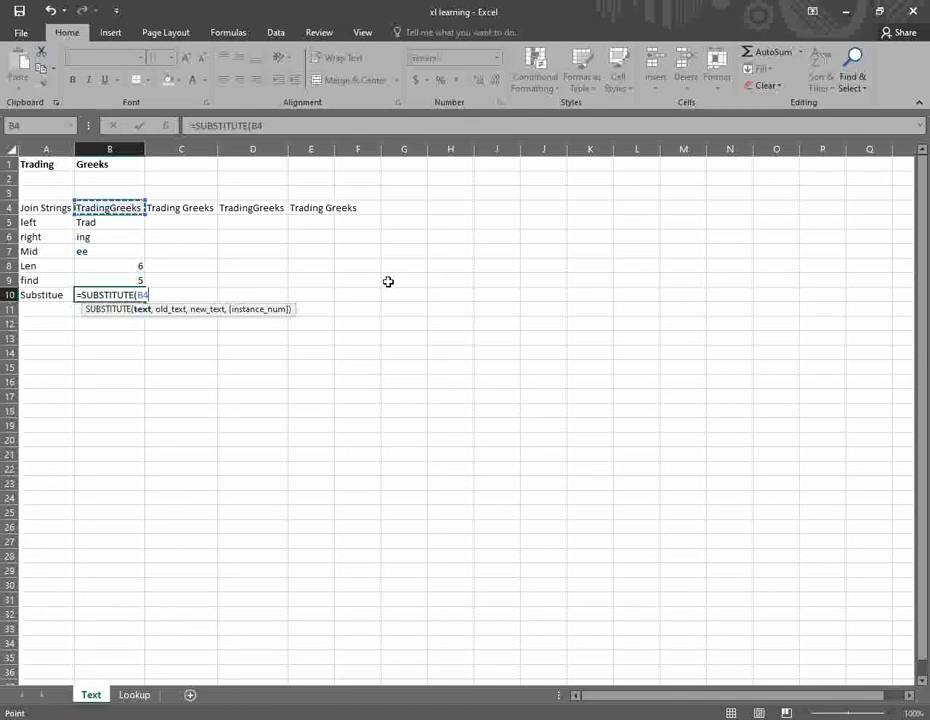
pyautogui.write(',')
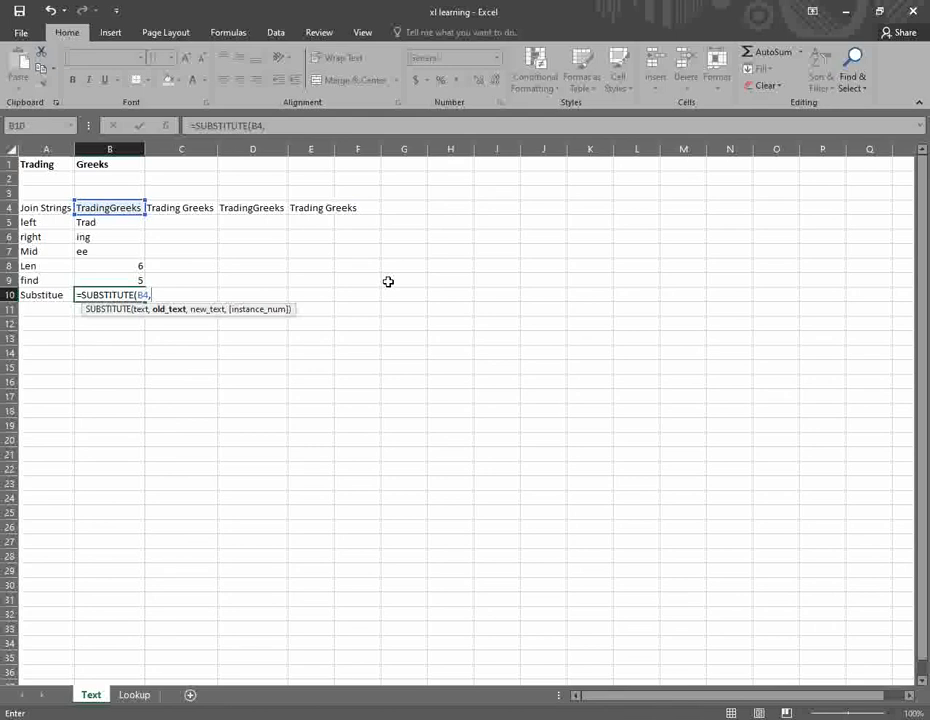
pyautogui.write('"Trading", "Ope')
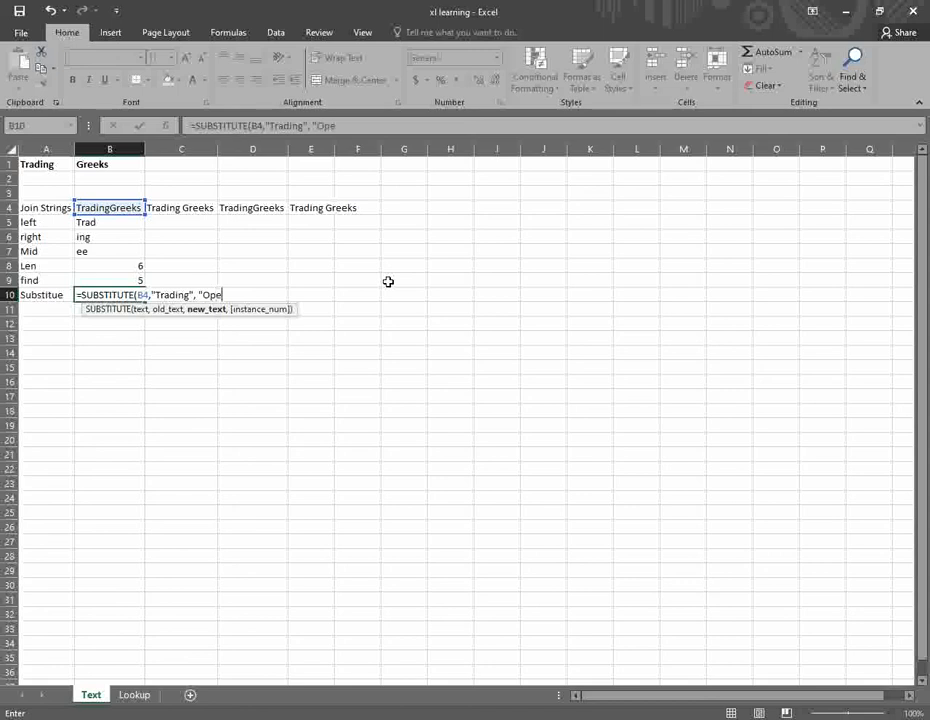
pyautogui.write('ion")')
pyautogui.press('Return')
# - Review the formulas in column B and nearby cells, briefly copying B10
pyautogui.press('Up')
pyautogui.press('Up')
pyautogui.press('Up')
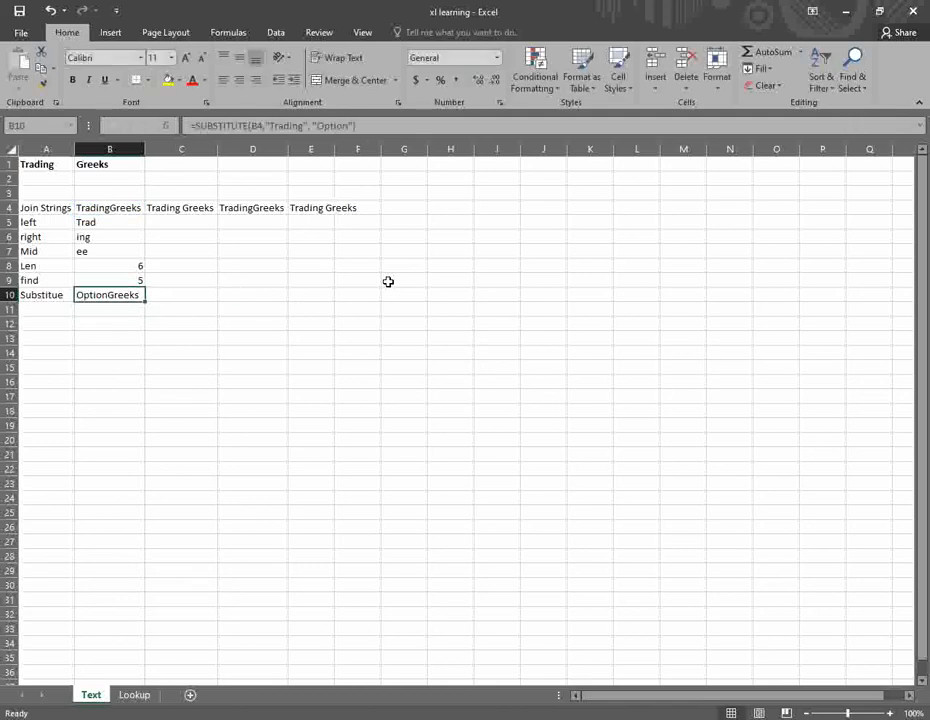
pyautogui.press('Up')
pyautogui.press('Up')
pyautogui.press('Up')
pyautogui.press('Up')
pyautogui.press('Up')
pyautogui.press('Down')
pyautogui.press('Down')
pyautogui.press('Down')
pyautogui.press('Down')
pyautogui.press('Down')
pyautogui.press('Down')
pyautogui.press('Down')
pyautogui.hotkey('ctrl', 'c')
pyautogui.press('Escape')
pyautogui.press('Right')
pyautogui.press('Right')
pyautogui.press('Left')
pyautogui.press('Left')
pyautogui.press('Left')
pyautogui.press('Up')
pyautogui.press('Up')
pyautogui.press('Up')
pyautogui.press('Up')
pyautogui.press('Up')
pyautogui.press('Up')
pyautogui.press('Right')
pyautogui.press('Right')
pyautogui.press('Right')
pyautogui.press('Down')
pyautogui.press('Down')
pyautogui.press('Down')
pyautogui.press('Down')
pyautogui.press('Down')
pyautogui.press('Down')
pyautogui.press('Down')
pyautogui.press('Down')
pyautogui.press('Left')
pyautogui.press('Left')
pyautogui.press('Left')
pyautogui.write('915456165')
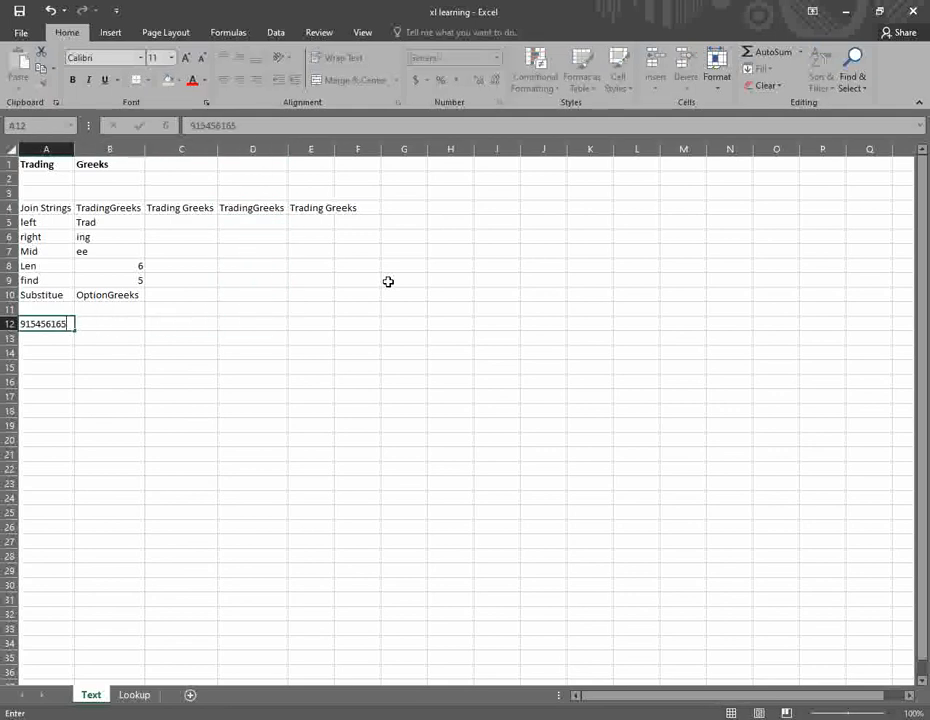
pyautogui.press('Return')
pyautogui.write('91564654')
pyautogui.press('Return')
pyautogui.write('6')
pyautogui.press('BackSpace')
pyautogui.write('91561251')
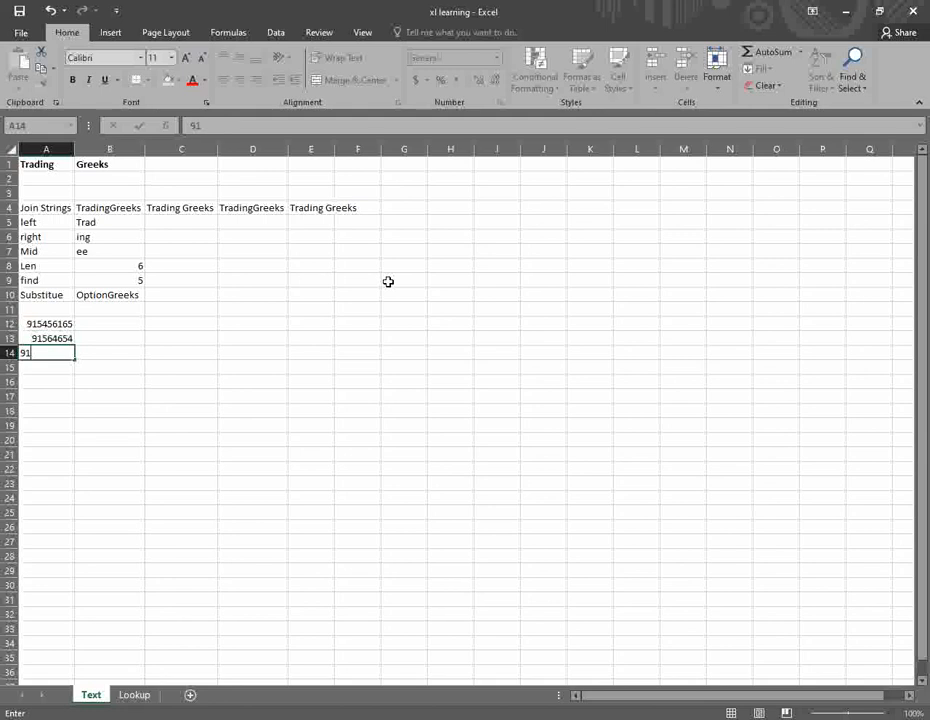
pyautogui.press('Return')
pyautogui.write('3')
pyautogui.press('Return')
pyautogui.press('Return')
pyautogui.press('Up')
pyautogui.write('94')
pyautogui.write('1545646546')
pyautogui.press('Return')
pyautogui.press('Up')
# - Start a RIGHT formula in B12, cancel it, and review the numbers in A12:A15
pyautogui.press('Right')
pyautogui.press('Right')
pyautogui.press('Up')
pyautogui.press('Up')
pyautogui.press('Up')
pyautogui.press('Left')
pyautogui.write('=')
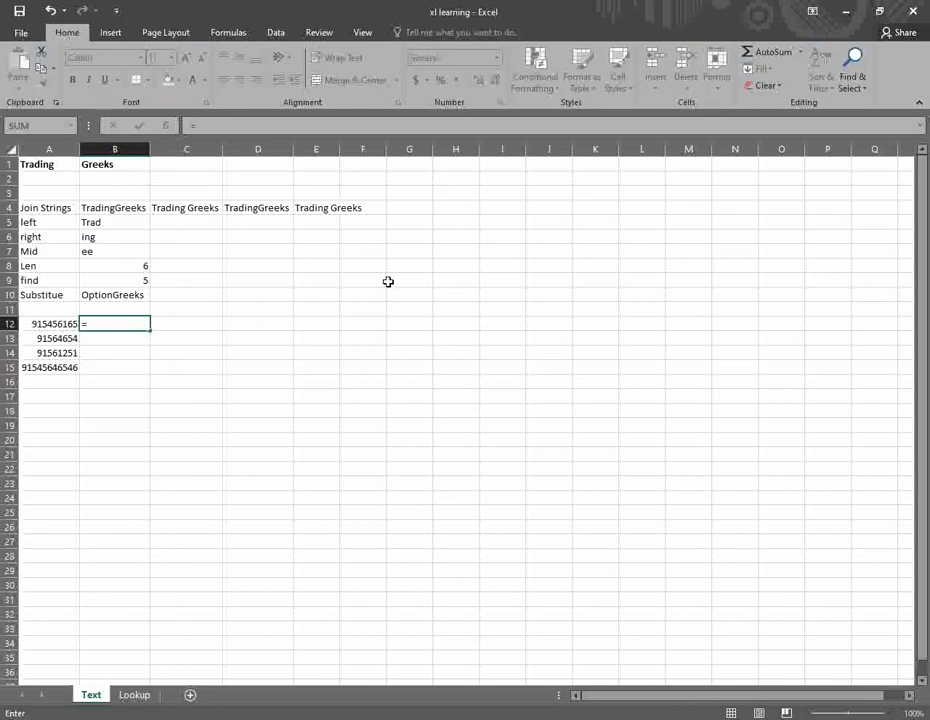
pyautogui.write('rig')
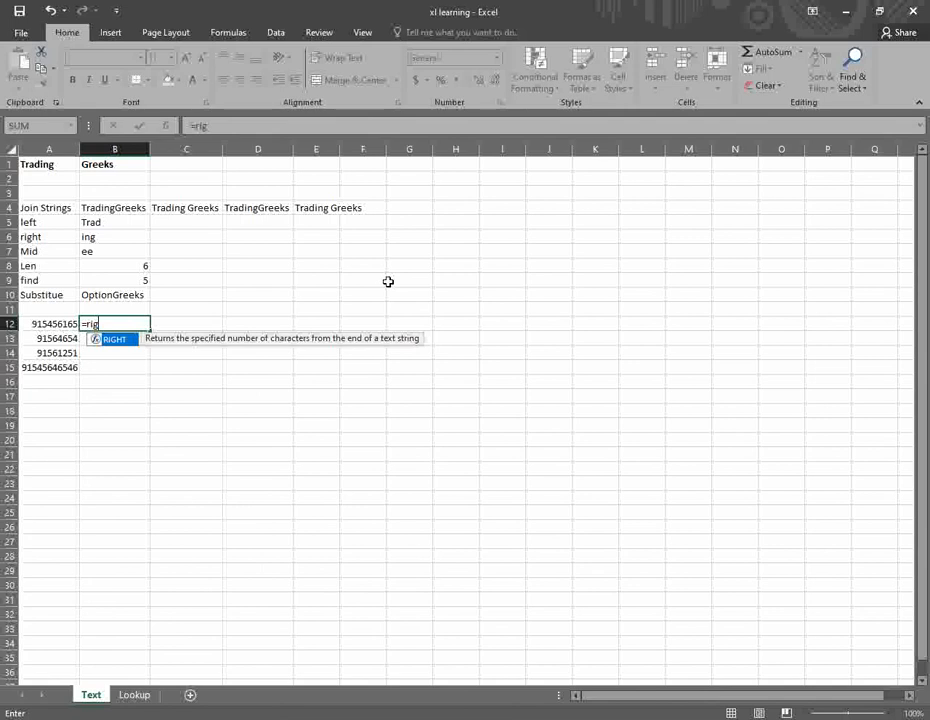
pyautogui.press('Tab')
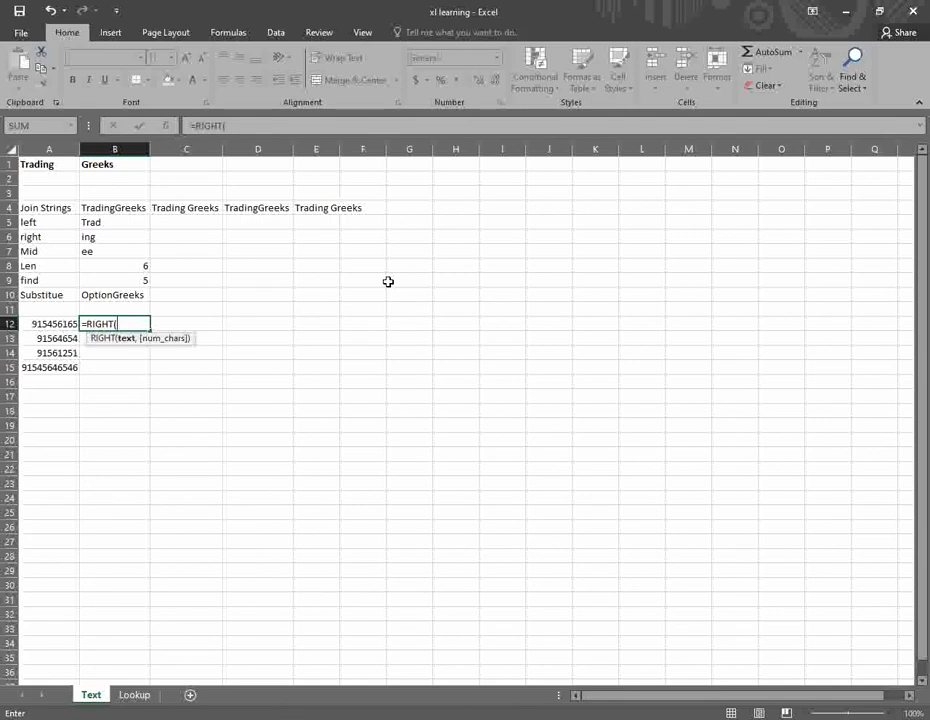
pyautogui.press('Escape')
pyautogui.press('Left')
pyautogui.press('Down')
pyautogui.press('Down')
pyautogui.press('Up')
pyautogui.press('Down')
pyautogui.press('Down')
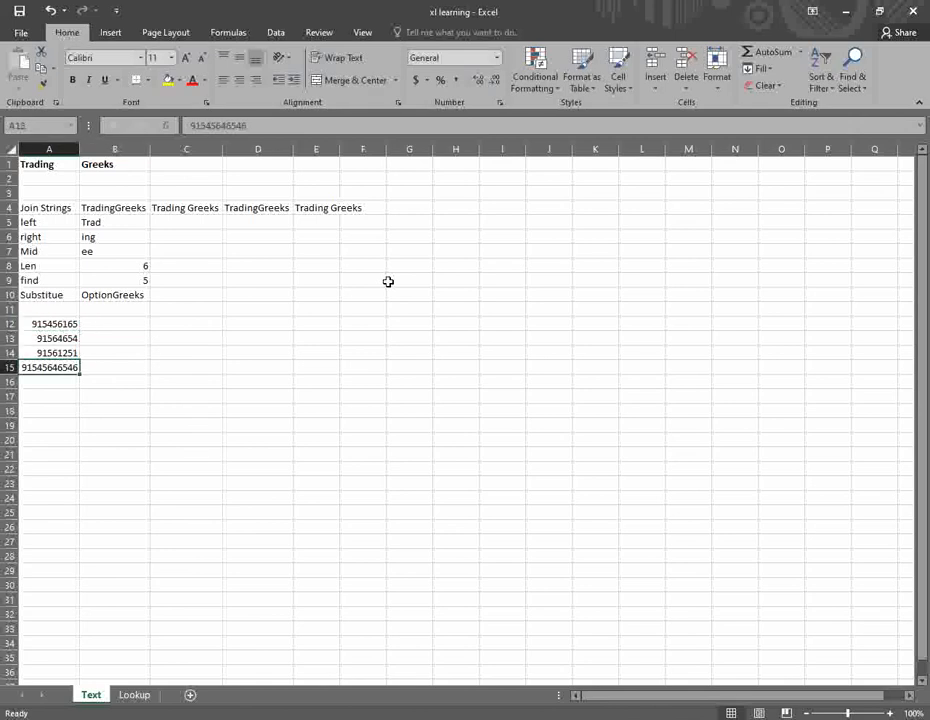
pyautogui.press('Up')
pyautogui.press('Up')
pyautogui.press('Up')
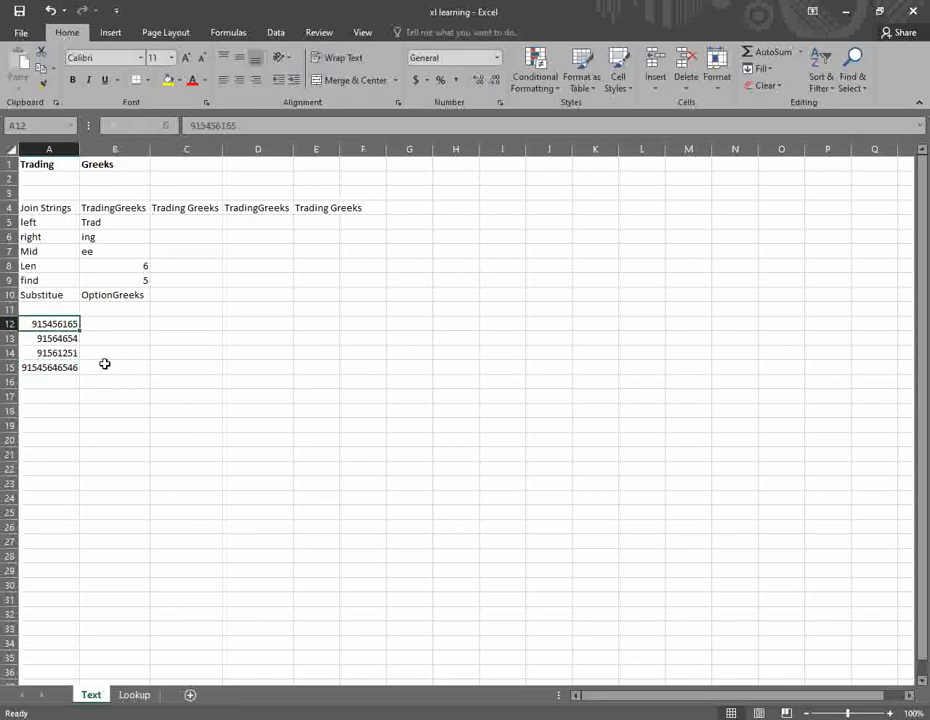
# - Fill 915456165 down to A15, then fill =RIGHT(A12,8) through B12:B15 to show 15456165
pyautogui.moveTo(79, 333); pyautogui.dragTo(93, 368)
pyautogui.click(105, 324)
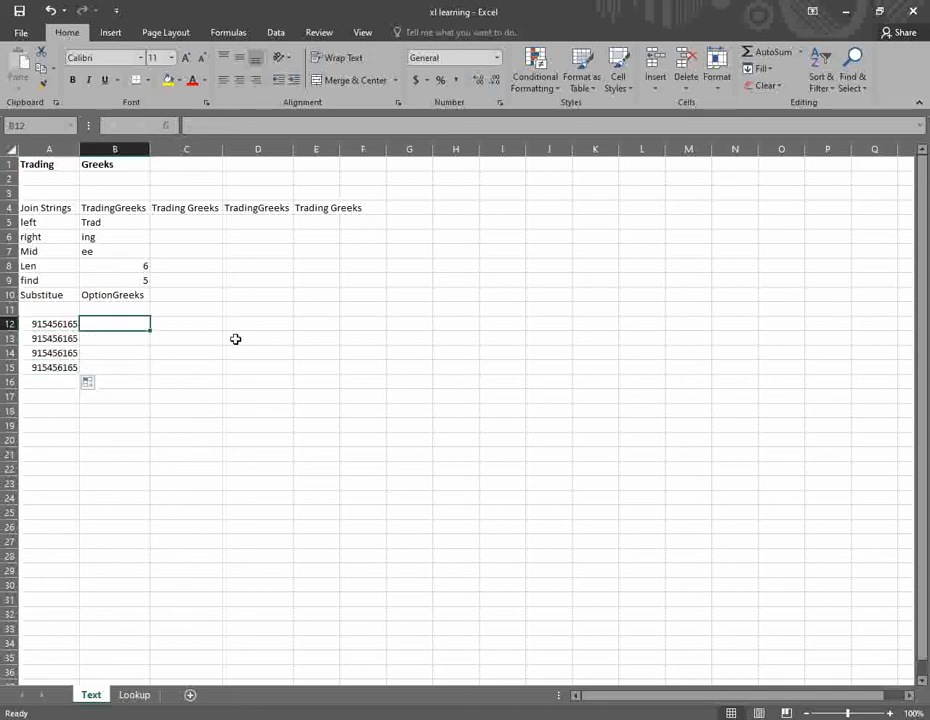
pyautogui.write('=rig')
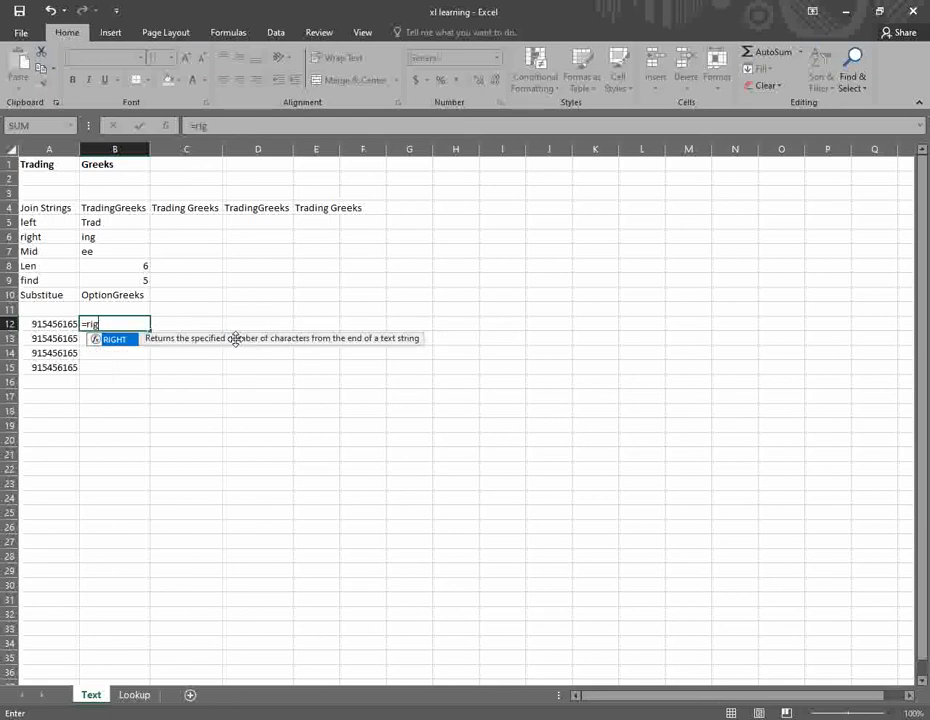
pyautogui.press('Tab')
pyautogui.press('Left')
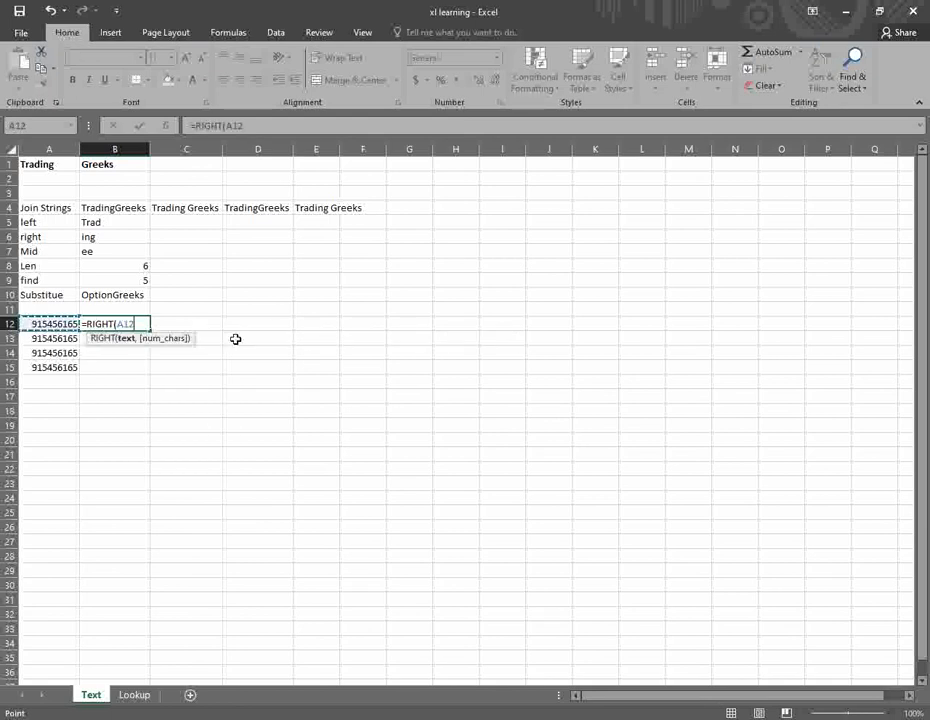
pyautogui.write(',8')
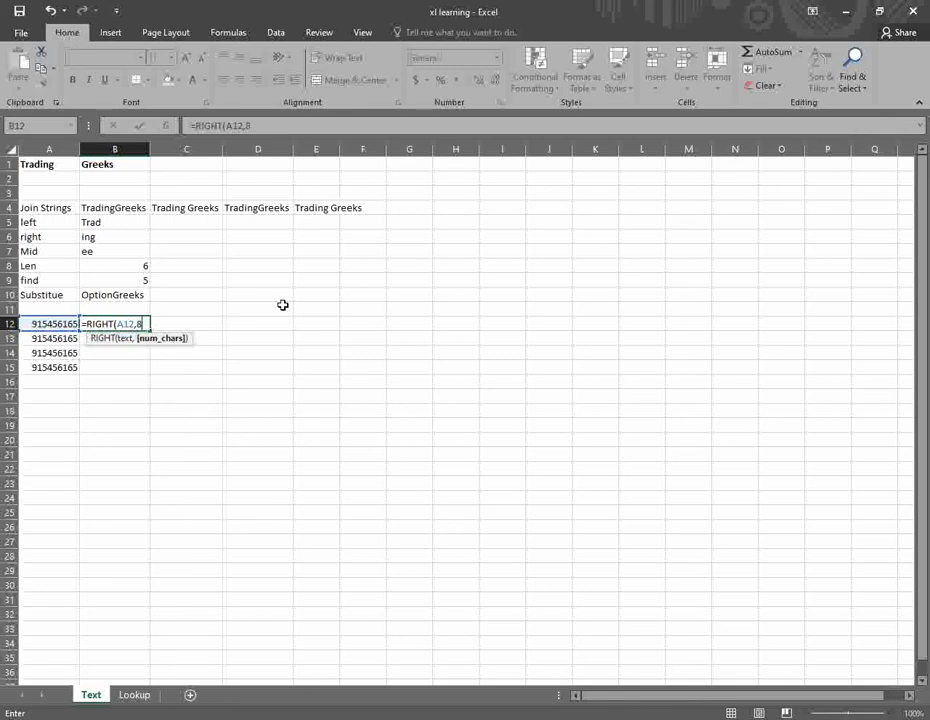
pyautogui.press('Tab')
pyautogui.press('Left')
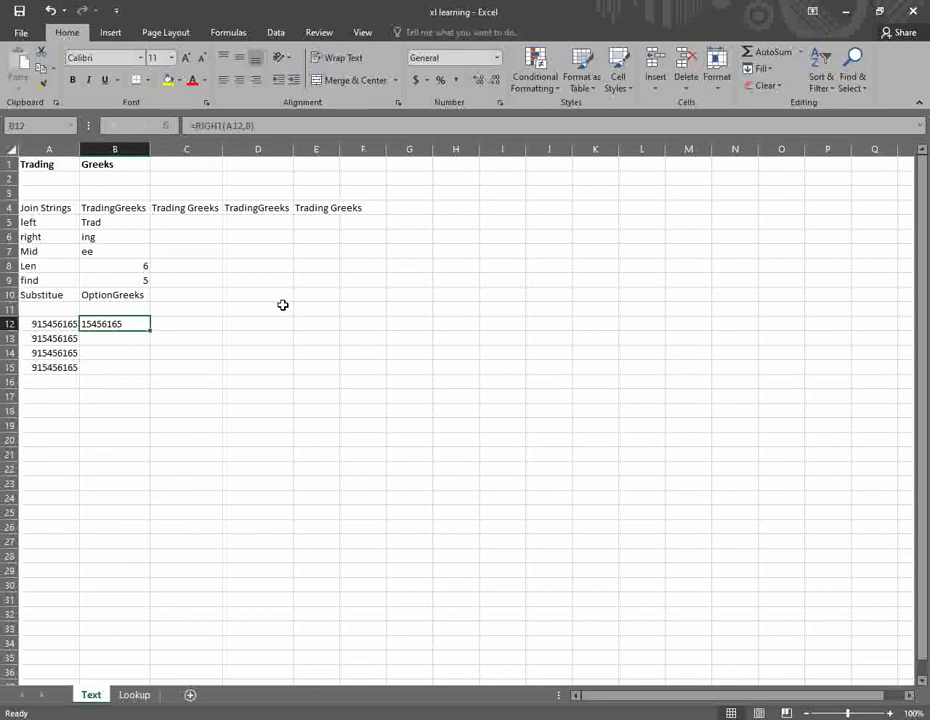
pyautogui.moveTo(151, 331); pyautogui.dragTo(140, 368)
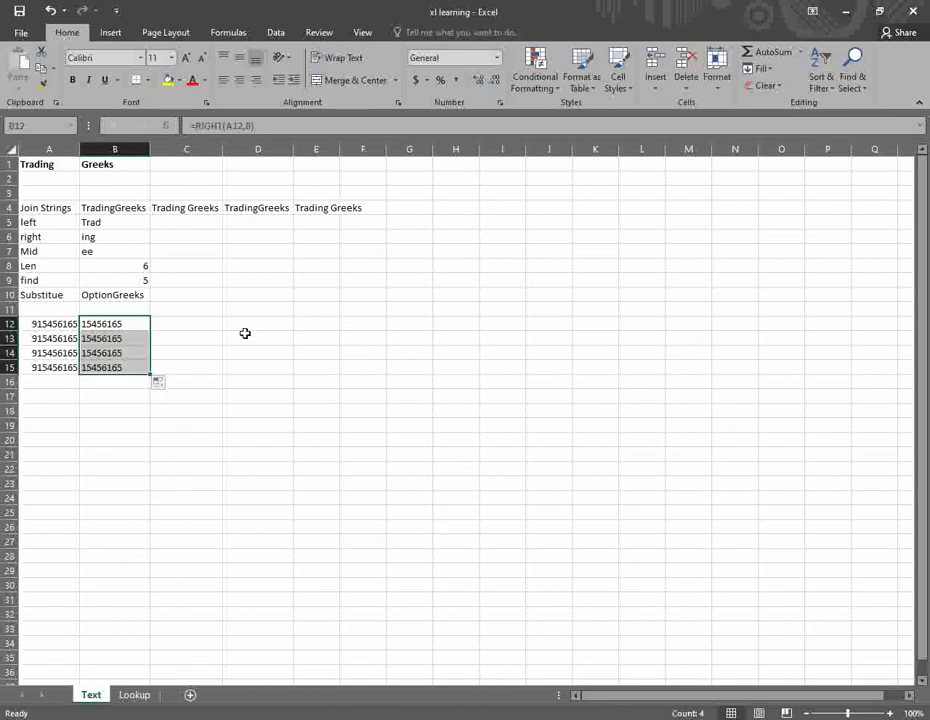
# - Paste B12:B15 into D12:D15 as values only, formatted as Number
pyautogui.hotkey('ctrl', 'c')
pyautogui.click(239, 322)
pyautogui.hotkey('ctrl', 'v')
pyautogui.click(314, 385)
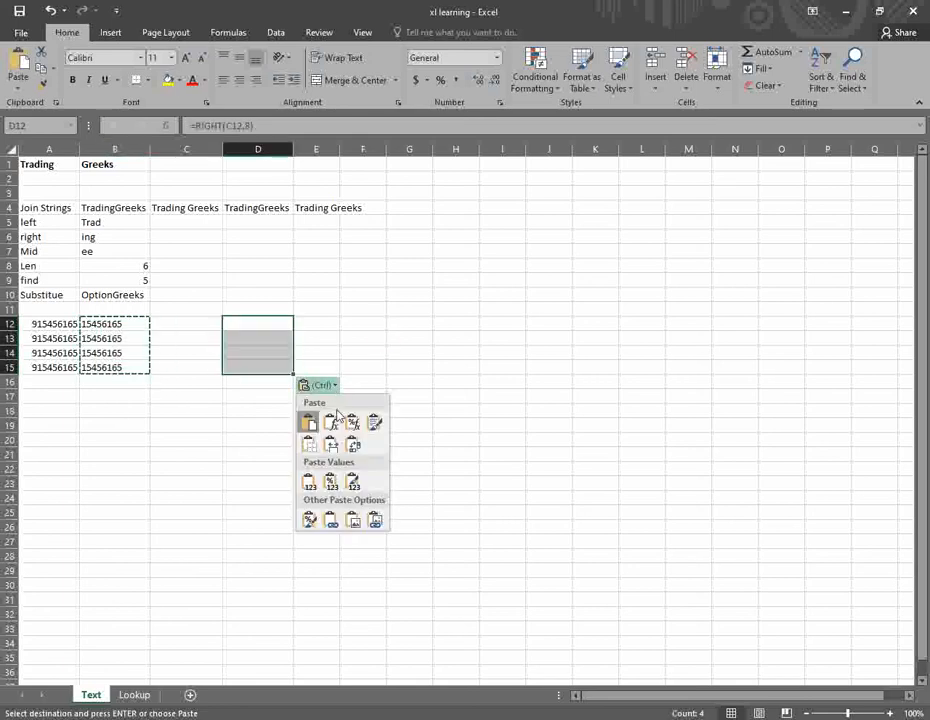
pyautogui.click(311, 488)
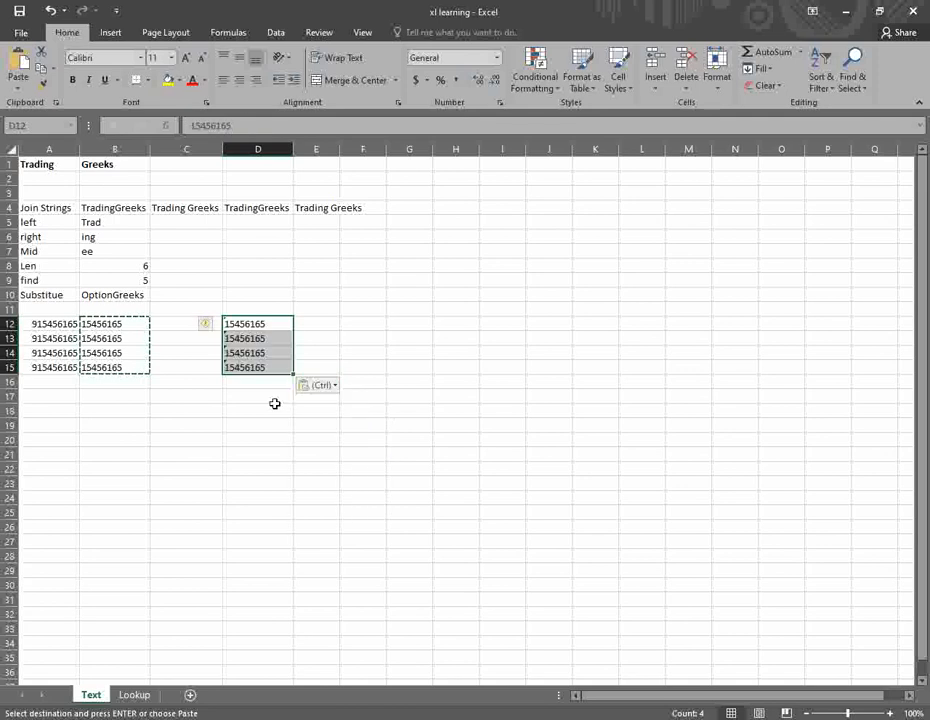
pyautogui.click(498, 58)
pyautogui.click(479, 135)
# - Convert the text-stored digits in D12:D15 to real numbers
pyautogui.click(332, 350)
pyautogui.click(263, 327)
pyautogui.click(260, 340)
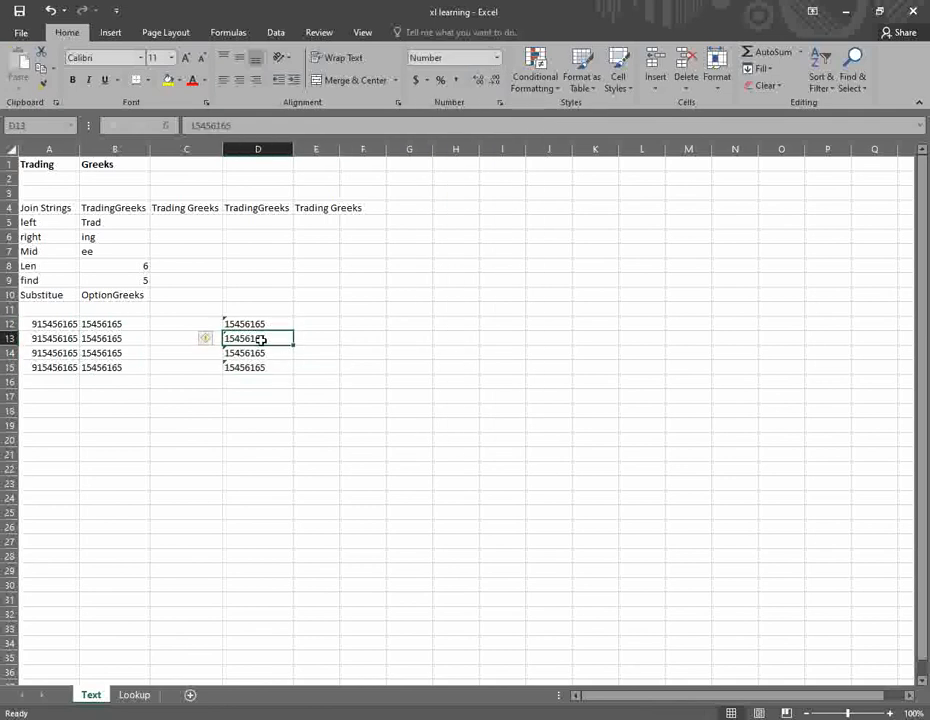
pyautogui.click(241, 313)
pyautogui.click(239, 324)
pyautogui.moveTo(239, 324); pyautogui.dragTo(245, 368)
pyautogui.click(207, 326)
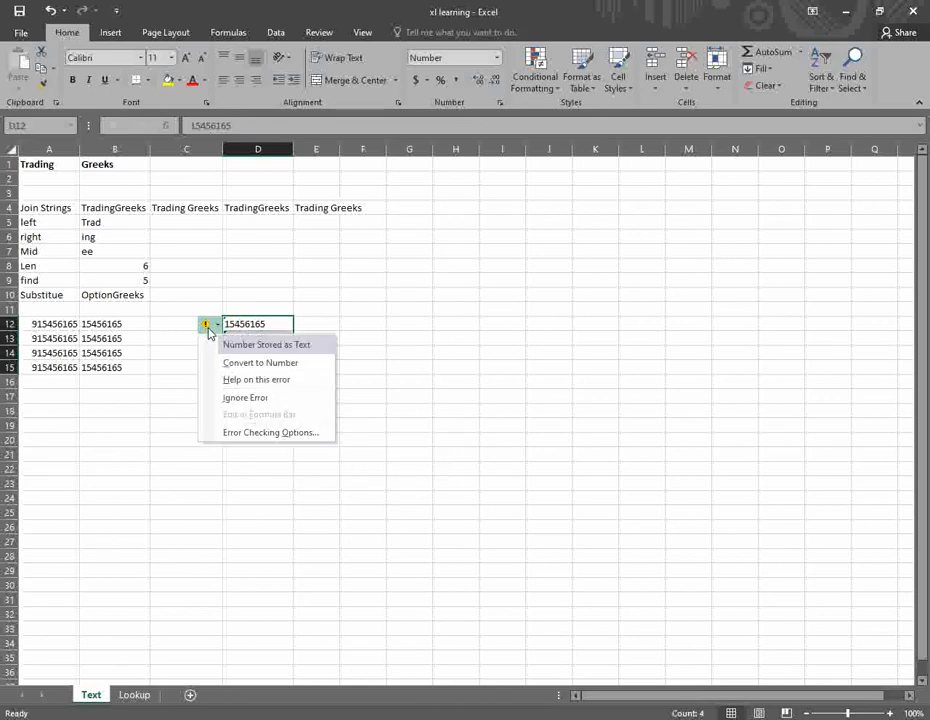
pyautogui.click(254, 362)
pyautogui.click(316, 340)
# - Clear the entire A12:D15 demo block
pyautogui.moveTo(262, 328); pyautogui.dragTo(259, 368)
pyautogui.press('Down')
pyautogui.press('Up')
pyautogui.press('Left')
pyautogui.press('Left')
pyautogui.press('Left')
pyautogui.hotkey('shift', 'Down')
pyautogui.hotkey('shift', 'Down')
pyautogui.hotkey('shift', 'Down')
pyautogui.hotkey('shift', 'Right')
pyautogui.hotkey('shift', 'Right')
pyautogui.hotkey('shift', 'Right')
pyautogui.press('Delete')
pyautogui.press('Left')
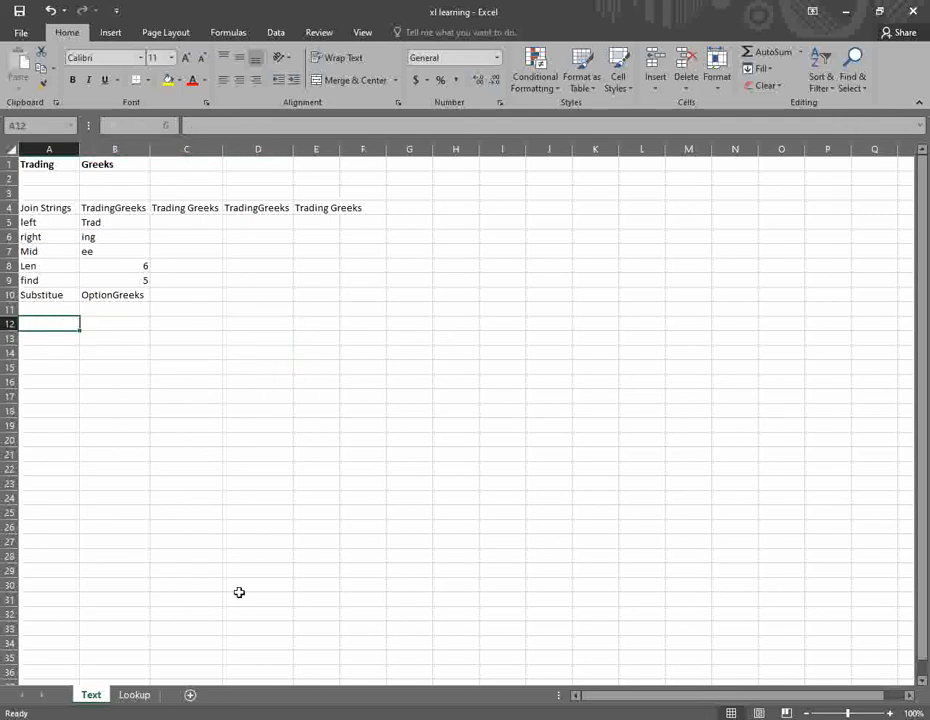
# - On the Lookup sheet, copy the Date–Close headers from A1:E1 to G1:K1
pyautogui.click(130, 700)
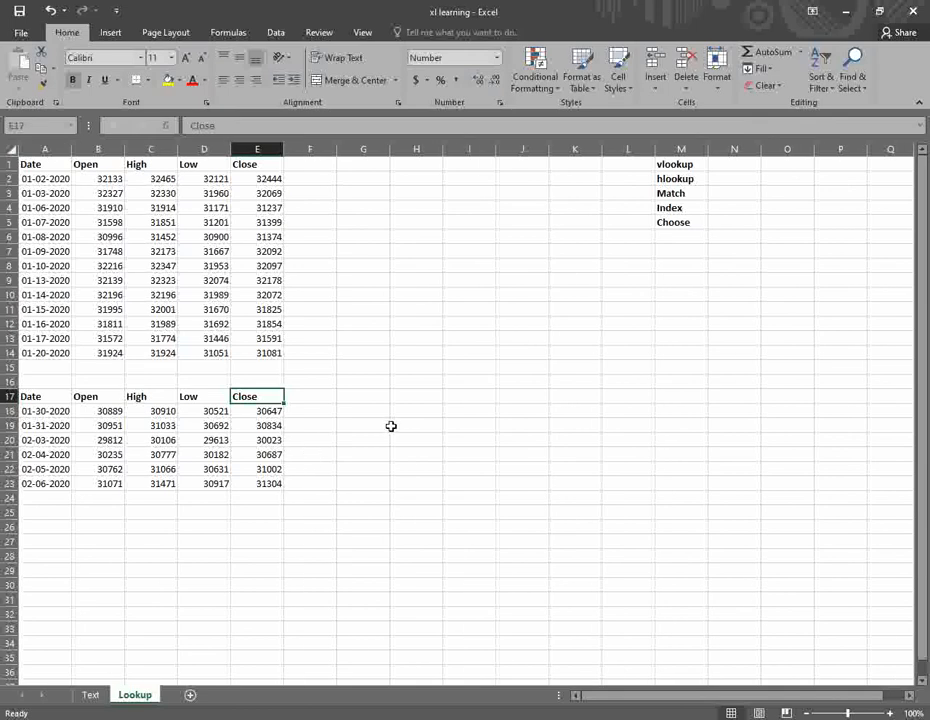
pyautogui.click(371, 177)
pyautogui.click(396, 212)
pyautogui.click(366, 167)
pyautogui.click(402, 234)
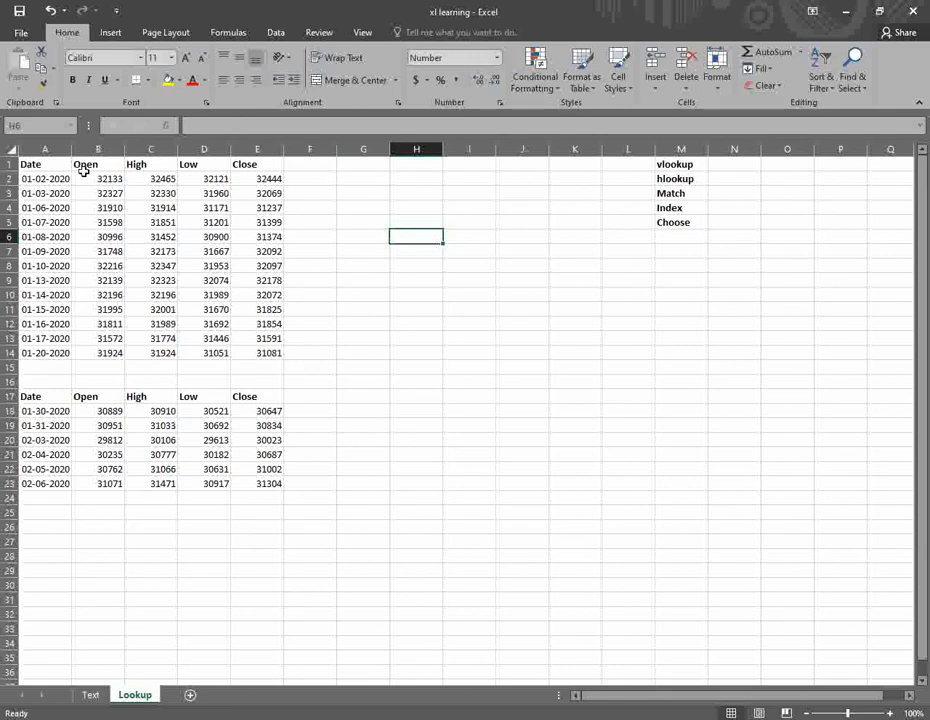
pyautogui.moveTo(36, 166); pyautogui.dragTo(251, 168)
pyautogui.hotkey('ctrl', 'c')
pyautogui.click(364, 164)
pyautogui.hotkey('ctrl', 'v')
pyautogui.click(467, 206)
# - Copy the dates in A2:A10 into G2:G10
pyautogui.click(363, 178)
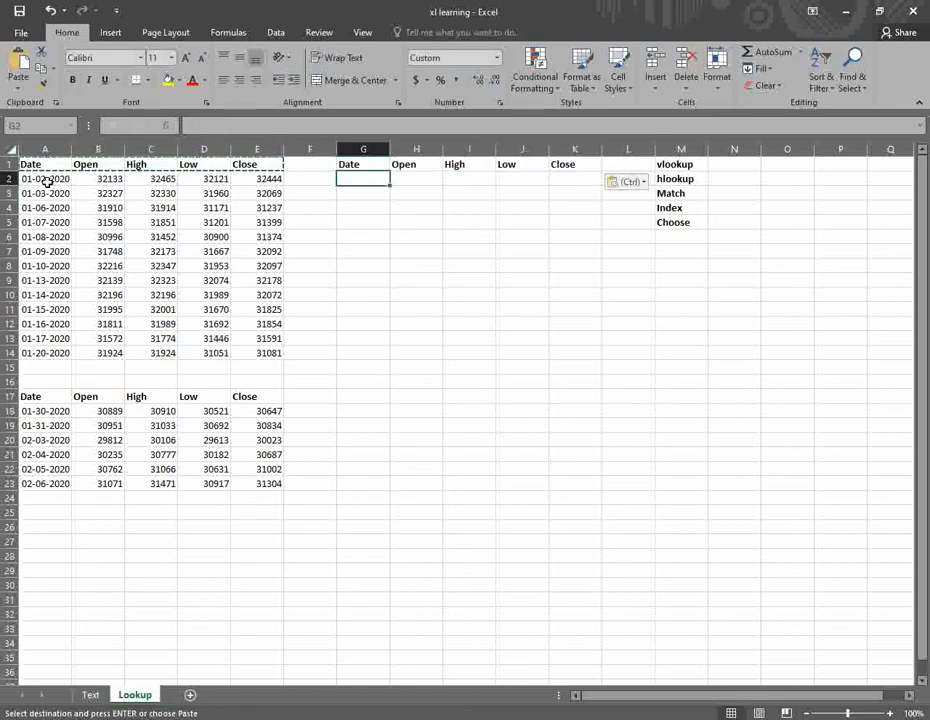
pyautogui.moveTo(46, 181); pyautogui.dragTo(38, 295)
pyautogui.hotkey('ctrl', 'c')
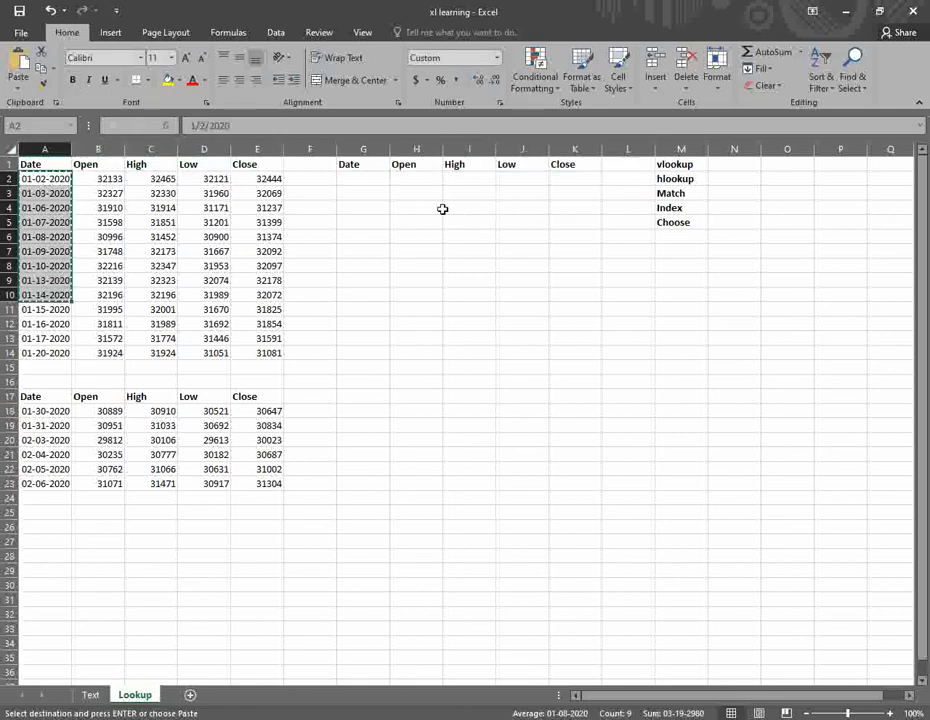
pyautogui.click(357, 180)
pyautogui.hotkey('ctrl', 'v')
# - Delete the dates 01-03-2020, 01-10-2020, 01-07-2020 and 01-14-2020 from column G
pyautogui.click(363, 193)
pyautogui.press('Delete')
pyautogui.click(363, 265)
pyautogui.press('Delete')
pyautogui.click(368, 222)
pyautogui.press('Delete')
pyautogui.click(376, 294)
pyautogui.press('Delete')
# - Move 01-06-2020 up into G3 and the next two dates into G4:G5
pyautogui.click(372, 195)
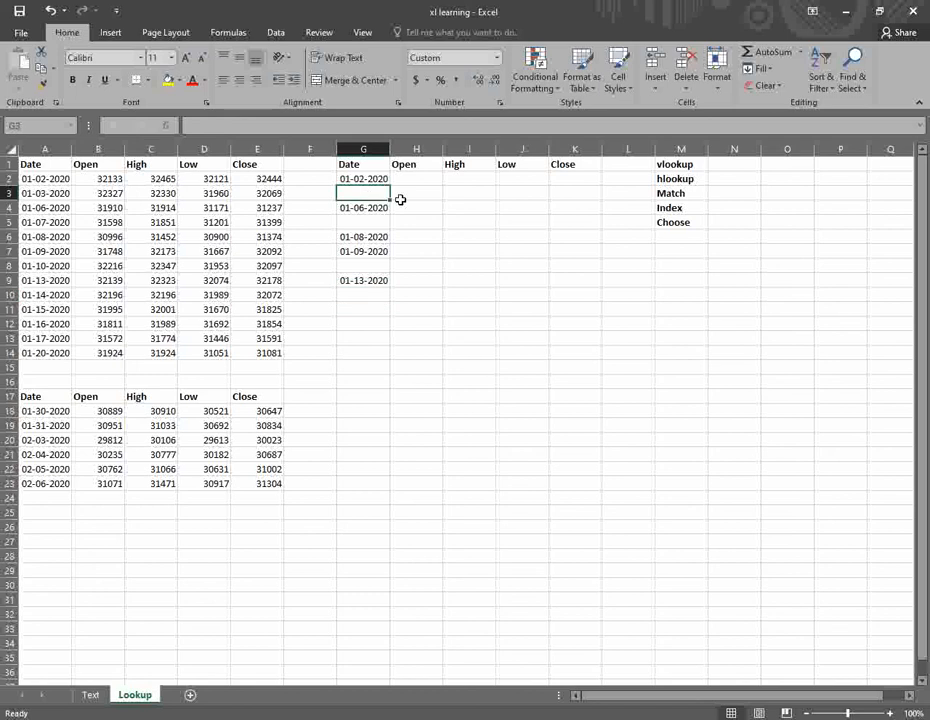
pyautogui.press('Down')
pyautogui.hotkey('ctrl', 'x')
pyautogui.press('Up')
pyautogui.hotkey('ctrl', 'v')
pyautogui.press('Down')
pyautogui.press('Down')
pyautogui.press('Down')
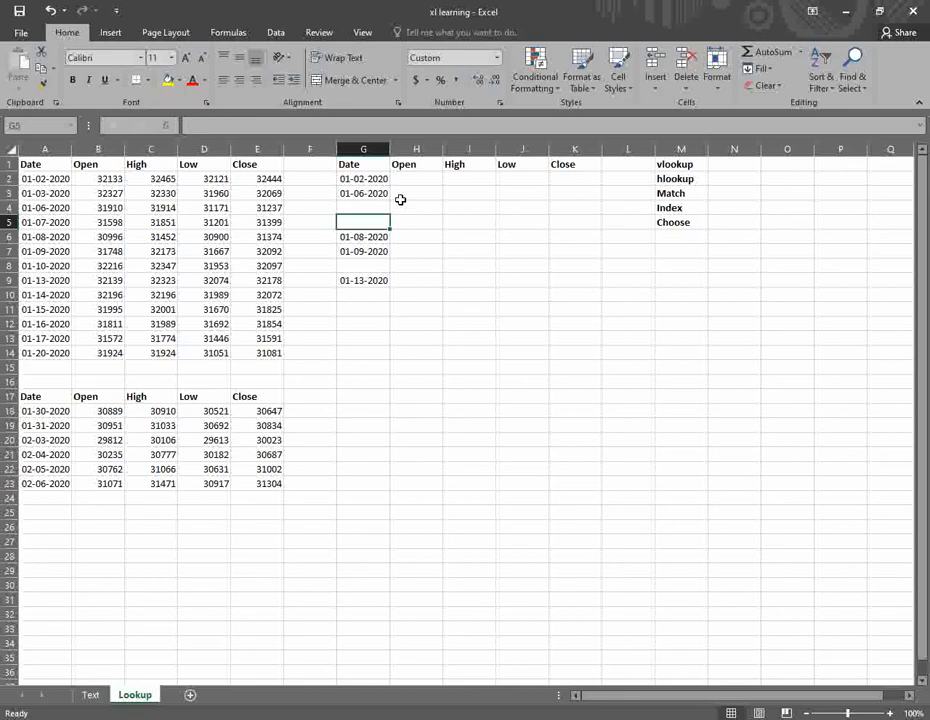
pyautogui.hotkey('shift', 'Down')
pyautogui.hotkey('ctrl', 'x')
pyautogui.press('Up')
pyautogui.press('Up')
pyautogui.hotkey('ctrl', 'v')
# - Move 01-13-2020 up into G6 to close the last gap
pyautogui.press('Down')
pyautogui.press('Down')
pyautogui.press('Down')
pyautogui.press('Down')
pyautogui.press('Down')
pyautogui.press('Down')
pyautogui.press('Up')
pyautogui.hotkey('ctrl', 'x')
pyautogui.press('Up')
pyautogui.press('Up')
pyautogui.press('Up')
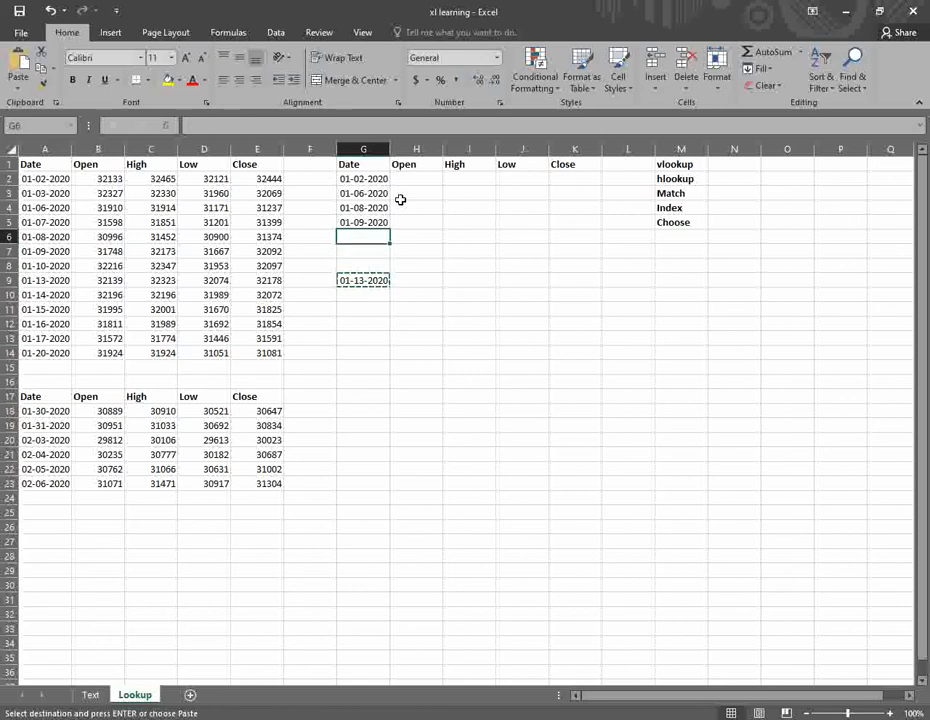
pyautogui.hotkey('ctrl', 'v')
# - Look over the new Date–Close table and the lookup function names, ending at H2
pyautogui.press('Right')
pyautogui.press('Up')
pyautogui.press('Up')
pyautogui.press('Up')
pyautogui.press('Up')
pyautogui.press('Left')
pyautogui.press('Left')
pyautogui.press('Left')
pyautogui.press('Left')
pyautogui.press('Right')
pyautogui.press('Right')
pyautogui.press('Right')
pyautogui.press('Right')
pyautogui.press('Right')
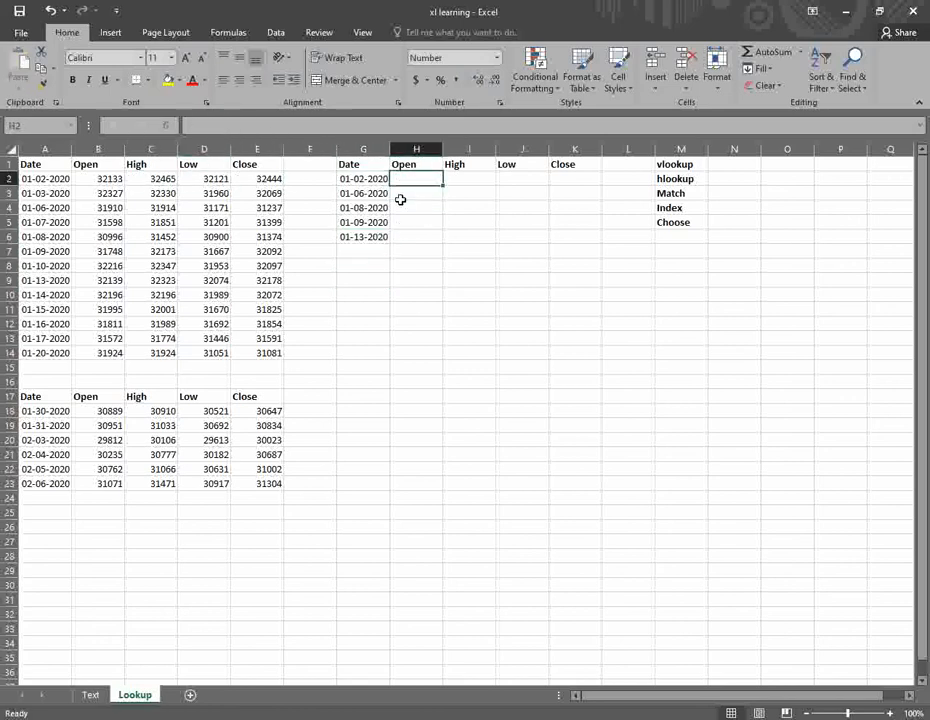
pyautogui.press('Right')
pyautogui.press('Right')
pyautogui.press('Right')
pyautogui.press('Left')
pyautogui.press('Left')
pyautogui.press('Left')
pyautogui.press('Right')
pyautogui.press('Right')
pyautogui.press('Right')
pyautogui.press('Right')
pyautogui.press('Right')
pyautogui.press('Up')
pyautogui.press('Down')
pyautogui.press('Down')
pyautogui.press('Down')
pyautogui.press('Down')
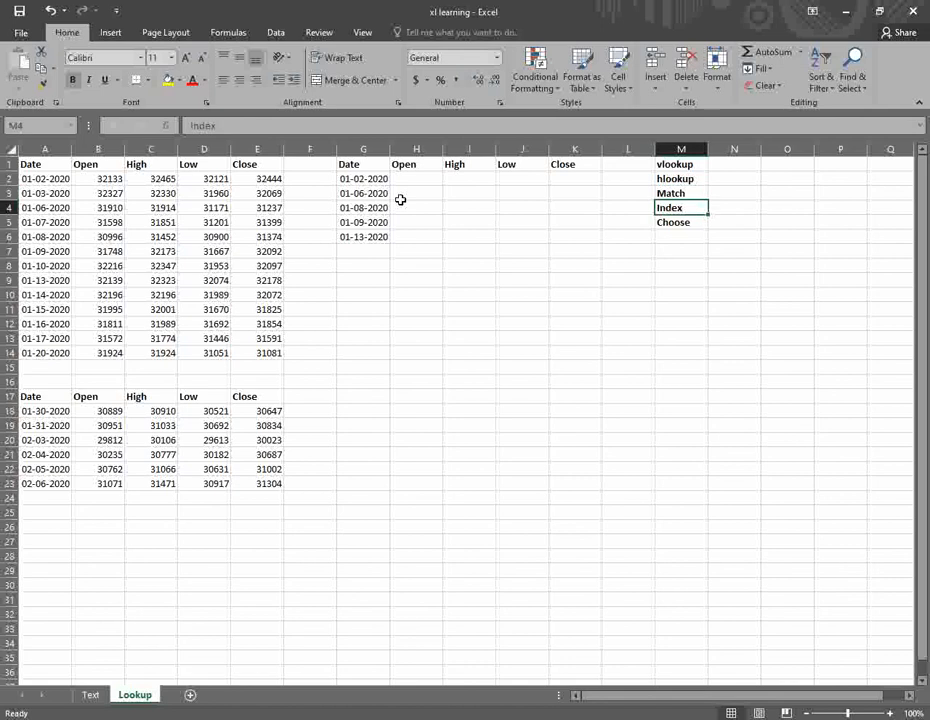
pyautogui.press('Left')
pyautogui.press('Left')
pyautogui.press('Left')
pyautogui.press('Left')
pyautogui.press('Left')
pyautogui.press('Up')
pyautogui.press('Up')
pyautogui.press('Up')
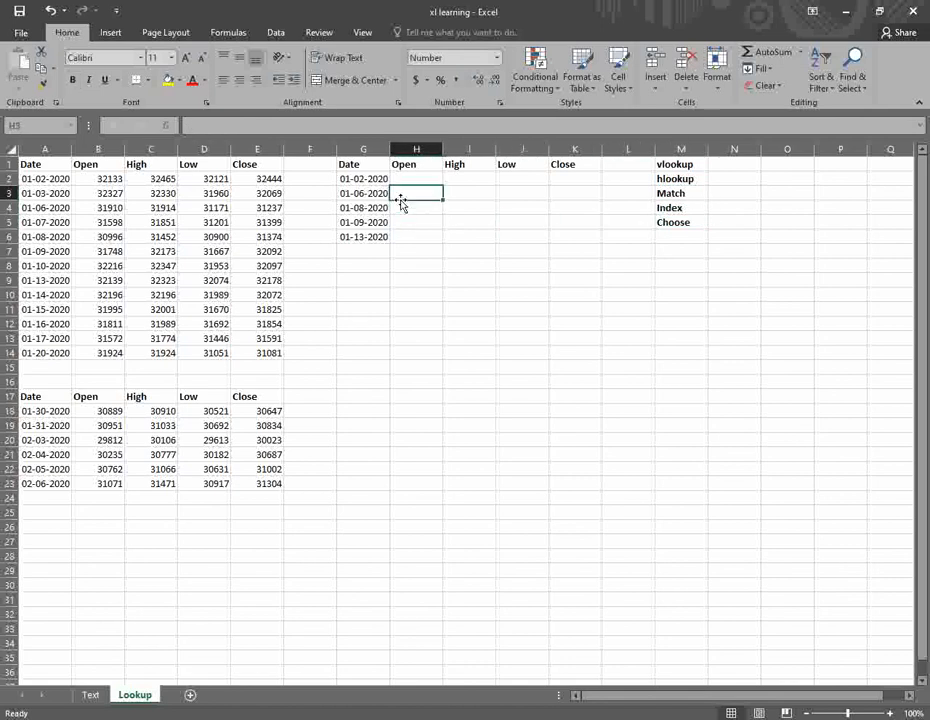
pyautogui.press('Left')
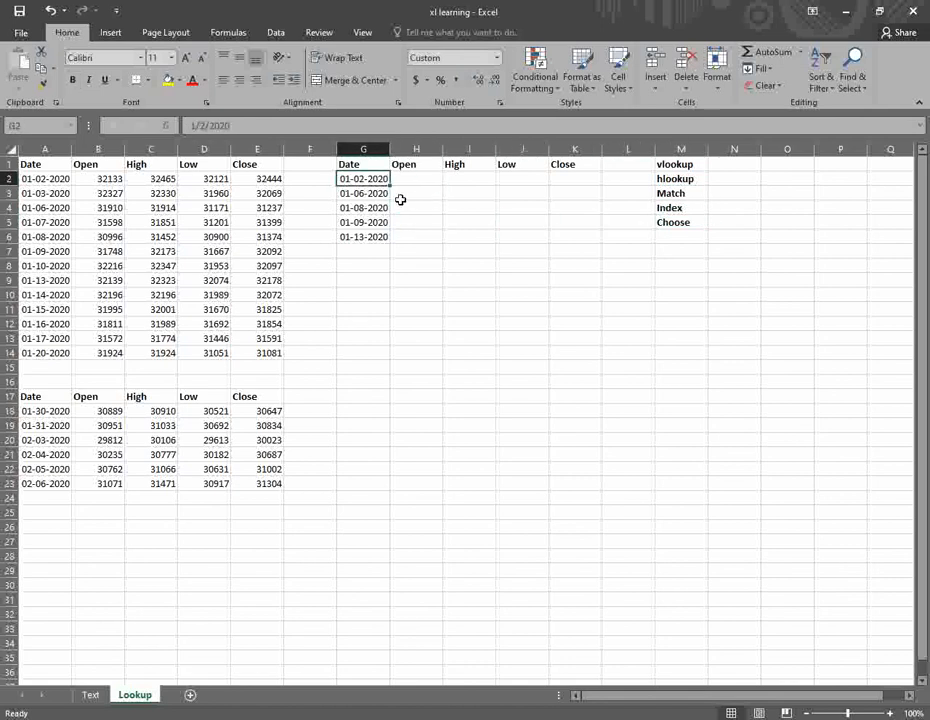
pyautogui.press('Right')
# - In H2, begin a VLOOKUP of G2 against the absolute table $A$2:$E$14
pyautogui.write('=vl')
pyautogui.press('Tab')
pyautogui.press('Left')
pyautogui.press('Left')
pyautogui.press('Right')
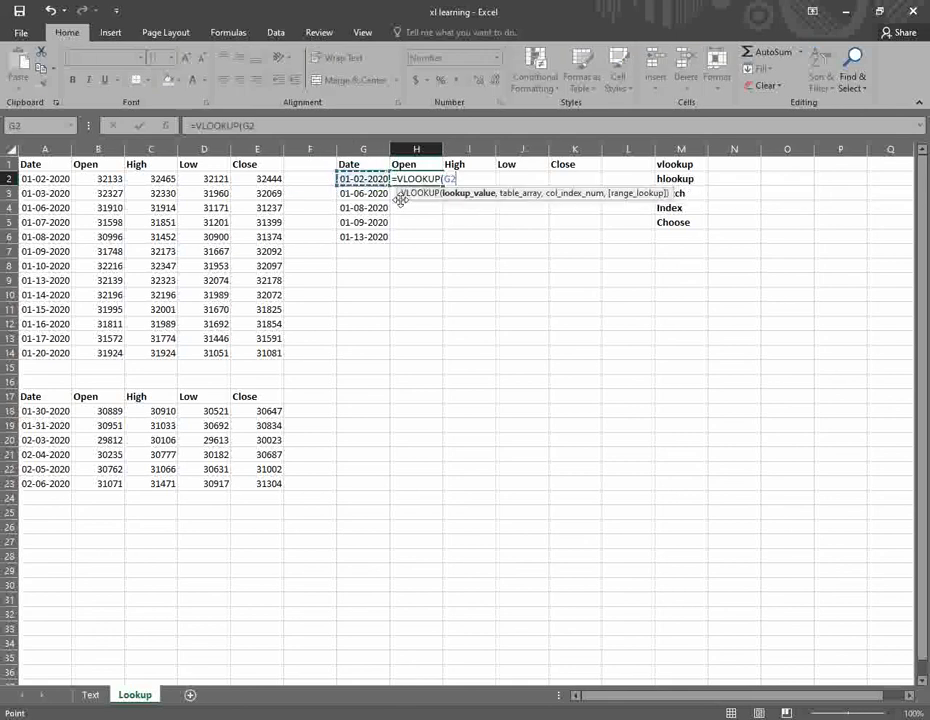
pyautogui.write(',')
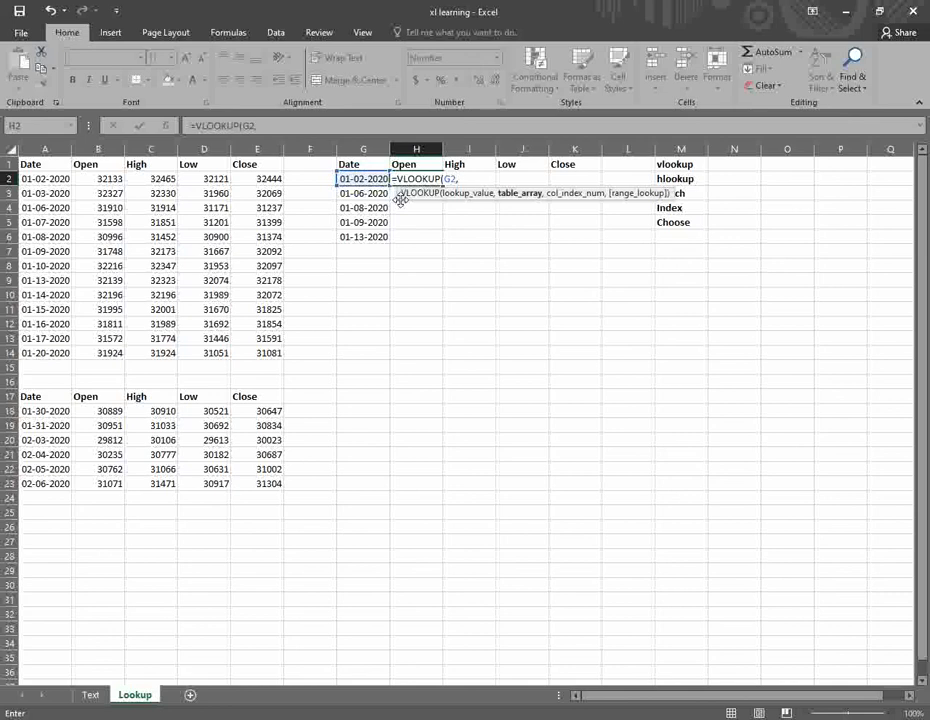
pyautogui.press('Left')
pyautogui.press('Left')
pyautogui.press('Left')
pyautogui.press('Left')
pyautogui.press('Left')
pyautogui.press('Left')
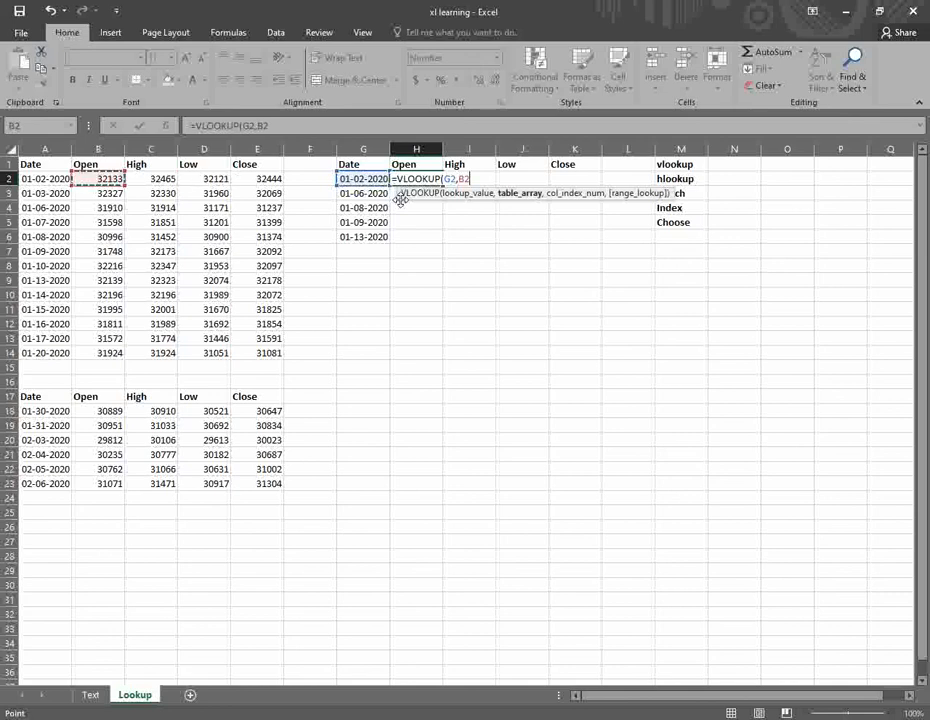
pyautogui.press('Left')
pyautogui.press('Right')
pyautogui.press('Left')
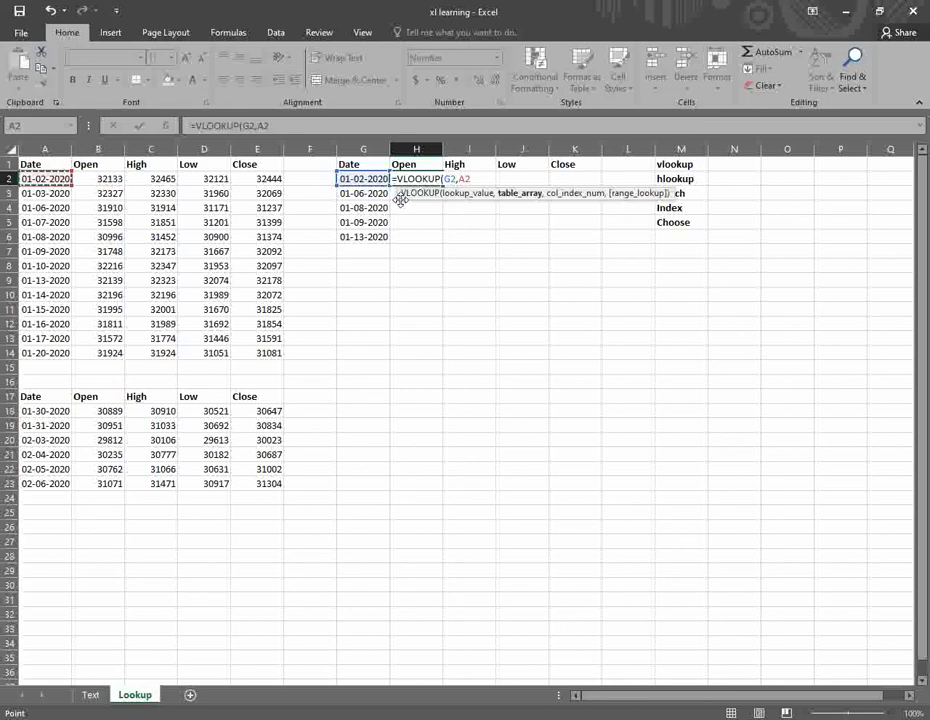
pyautogui.hotkey('shift', 'Down')
pyautogui.hotkey('shift', 'Down')
pyautogui.hotkey('shift', 'Down')
pyautogui.hotkey('shift', 'Down')
pyautogui.hotkey('shift', 'Down')
pyautogui.hotkey('shift', 'Down')
pyautogui.hotkey('shift', 'Down')
pyautogui.hotkey('shift', 'Down')
pyautogui.hotkey('shift', 'Down')
pyautogui.hotkey('shift', 'Down')
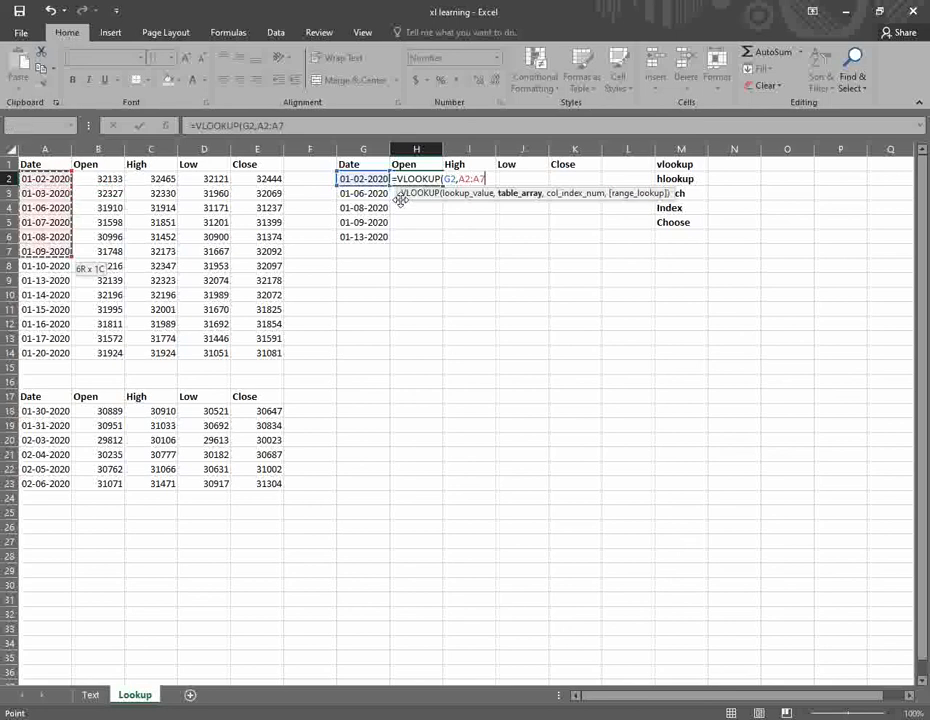
pyautogui.hotkey('shift', 'Down')
pyautogui.hotkey('shift', 'Down')
pyautogui.hotkey('shift', 'Right')
pyautogui.hotkey('shift', 'Right')
pyautogui.hotkey('shift', 'Right')
pyautogui.hotkey('shift', 'Right')
pyautogui.press('F4')
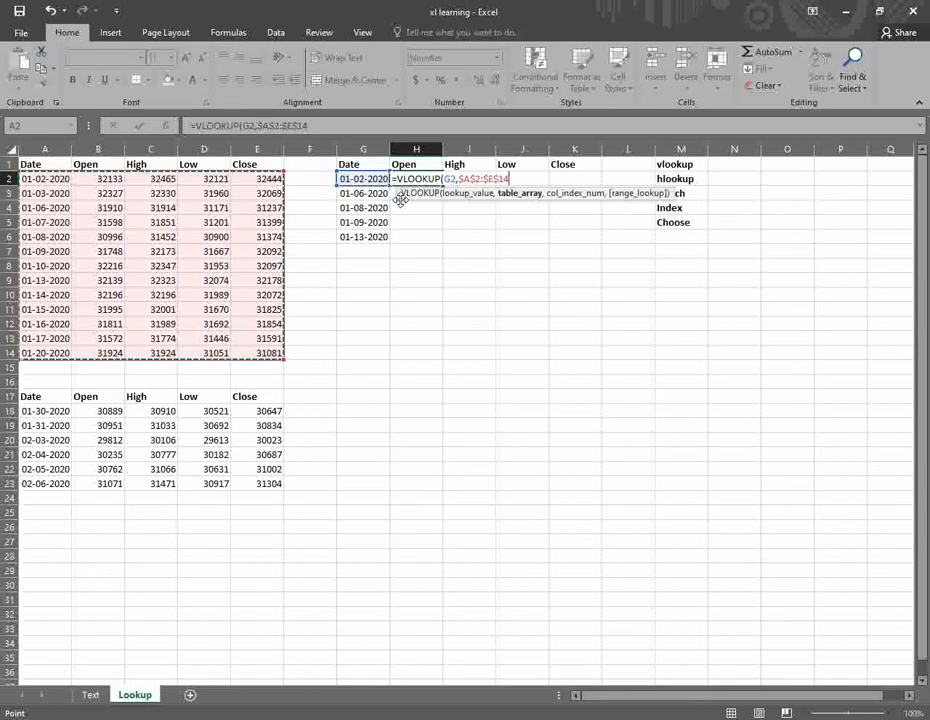
# - Complete it with column 2 and FALSE so H2 returns the Open price 32133
pyautogui.write(',')
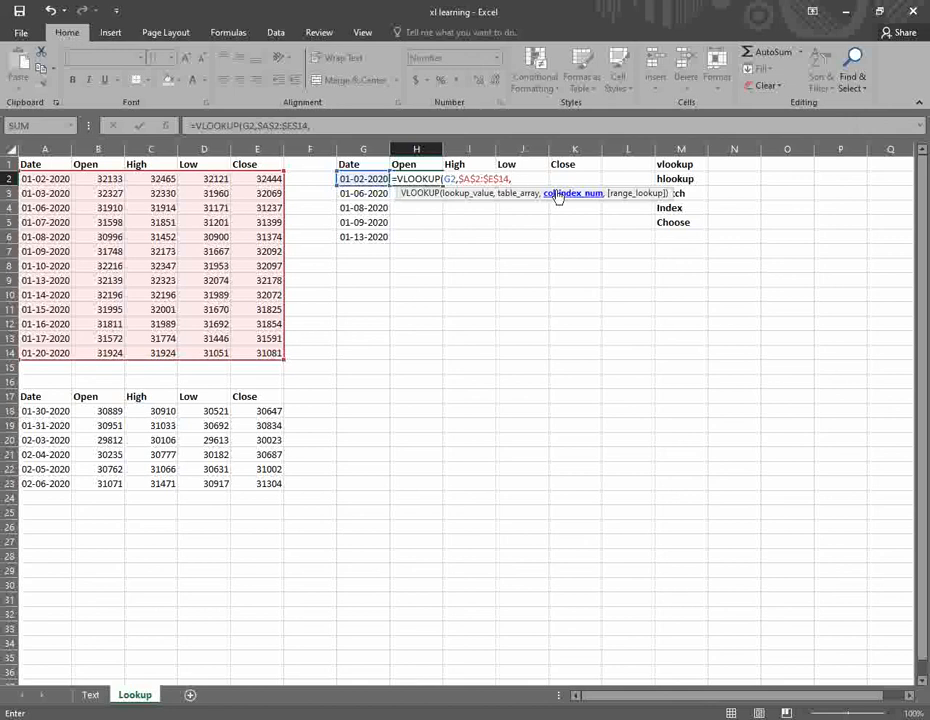
pyautogui.write('2,')
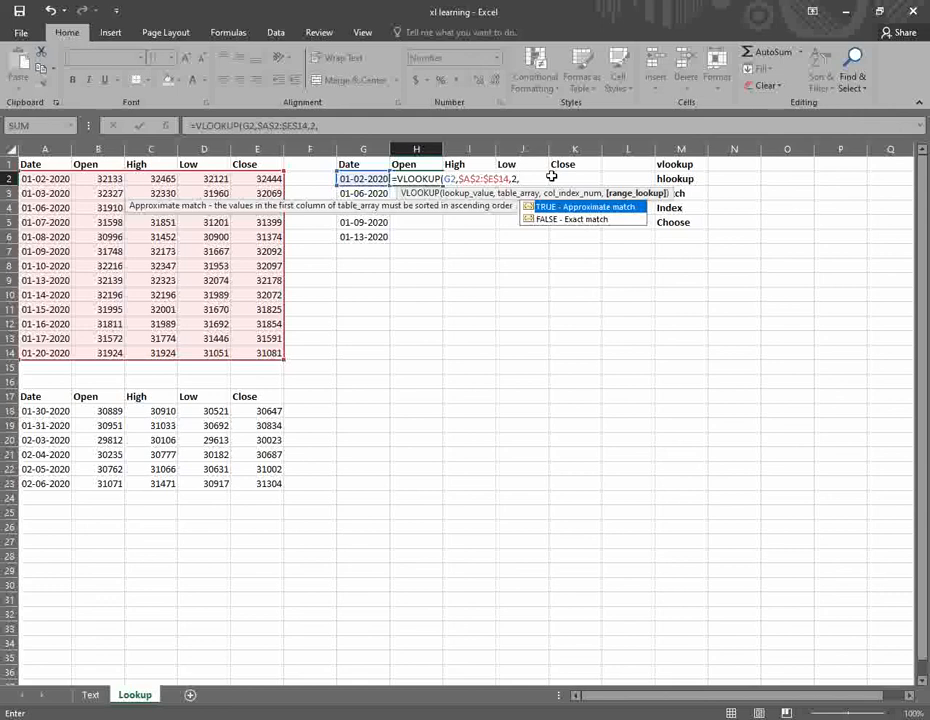
pyautogui.write('FALSE)')
pyautogui.press('Return')
pyautogui.press('Up')
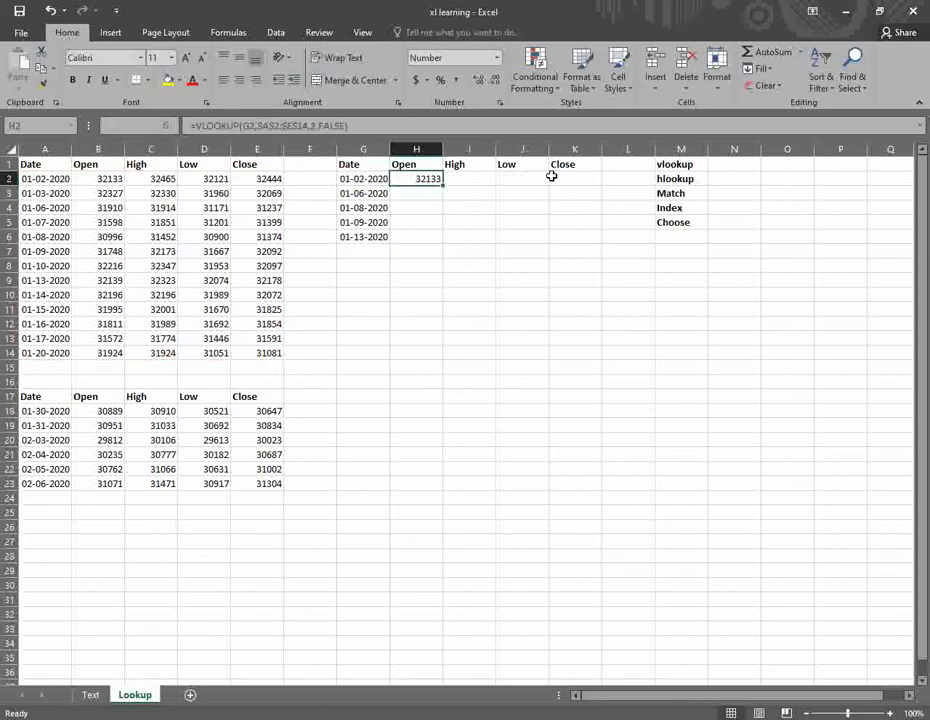
# - Fill the Open lookup down to H6, giving 31910, 30996, 31748 and 32139
pyautogui.moveTo(441, 187); pyautogui.dragTo(443, 242)
pyautogui.click(420, 222)
pyautogui.click(370, 200)
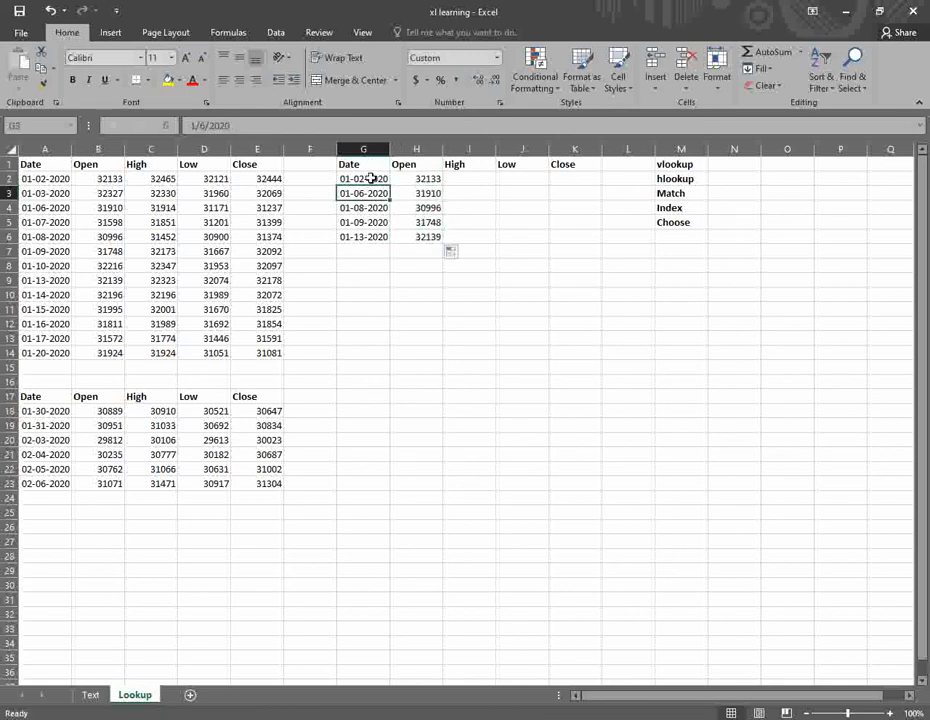
pyautogui.click(372, 180)
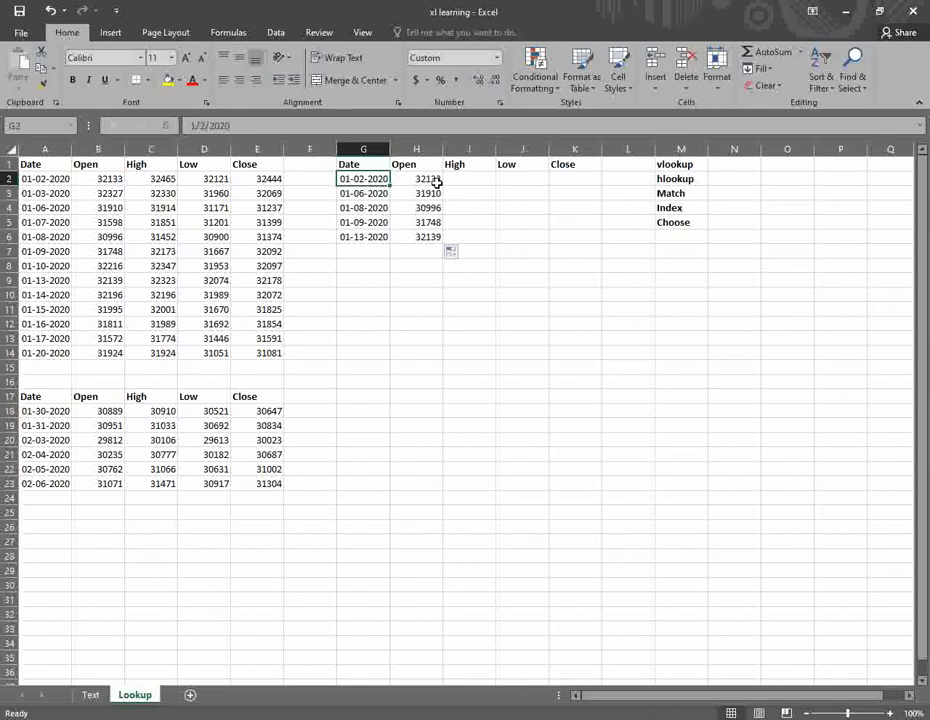
pyautogui.click(102, 180)
# - Verify the looked-up values against the source dates and Open prices in columns A and B
pyautogui.click(368, 196)
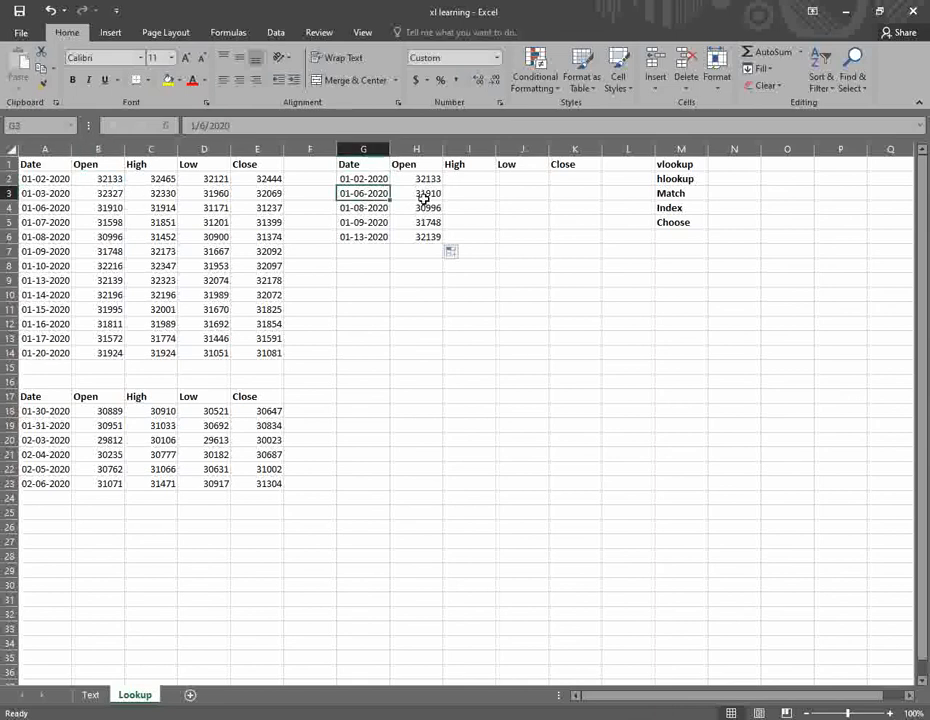
pyautogui.click(50, 210)
pyautogui.click(415, 194)
pyautogui.click(360, 238)
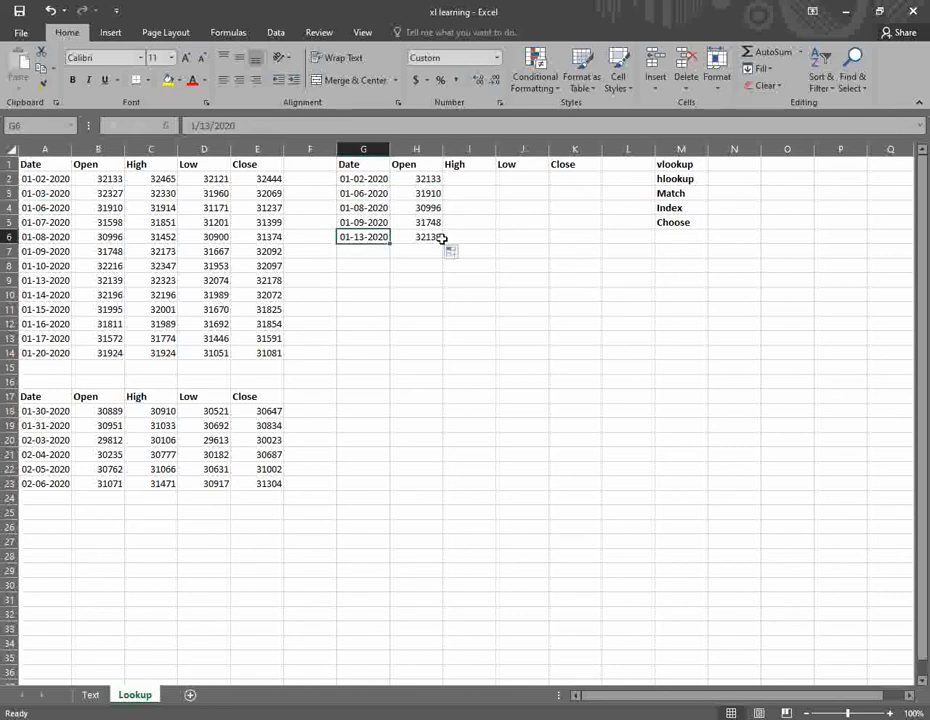
pyautogui.click(45, 280)
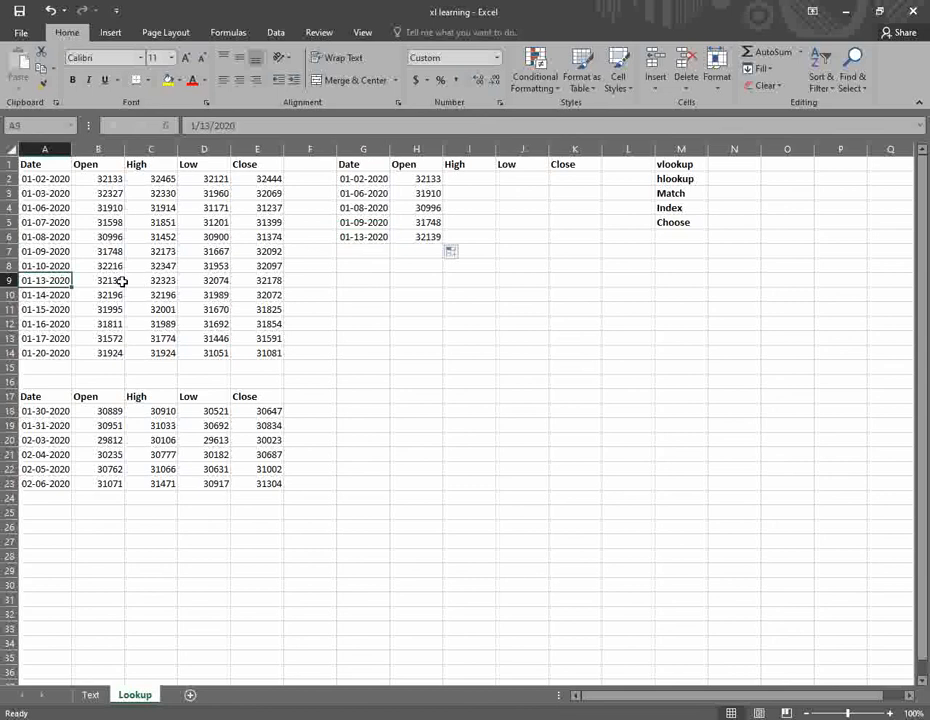
pyautogui.click(112, 281)
pyautogui.click(423, 182)
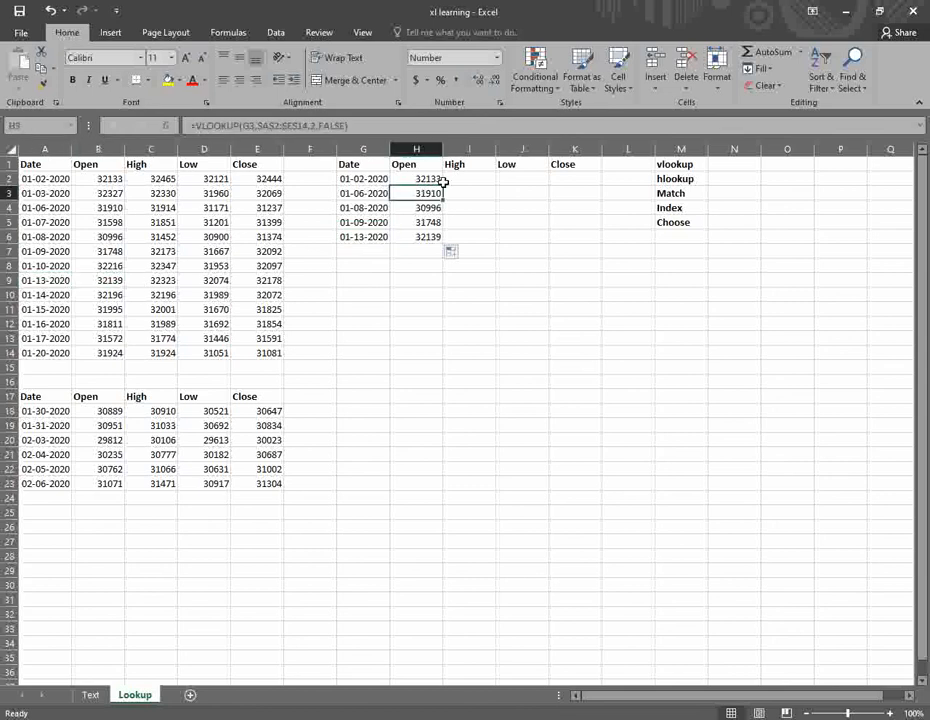
pyautogui.click(457, 176)
# - Enter =VLOOKUP(G2,$A$2:$E$14,3,FALSE) in I2 to return the High price 32465
pyautogui.write('=VL')
pyautogui.press('Tab')
pyautogui.press('Left')
pyautogui.press('Left')
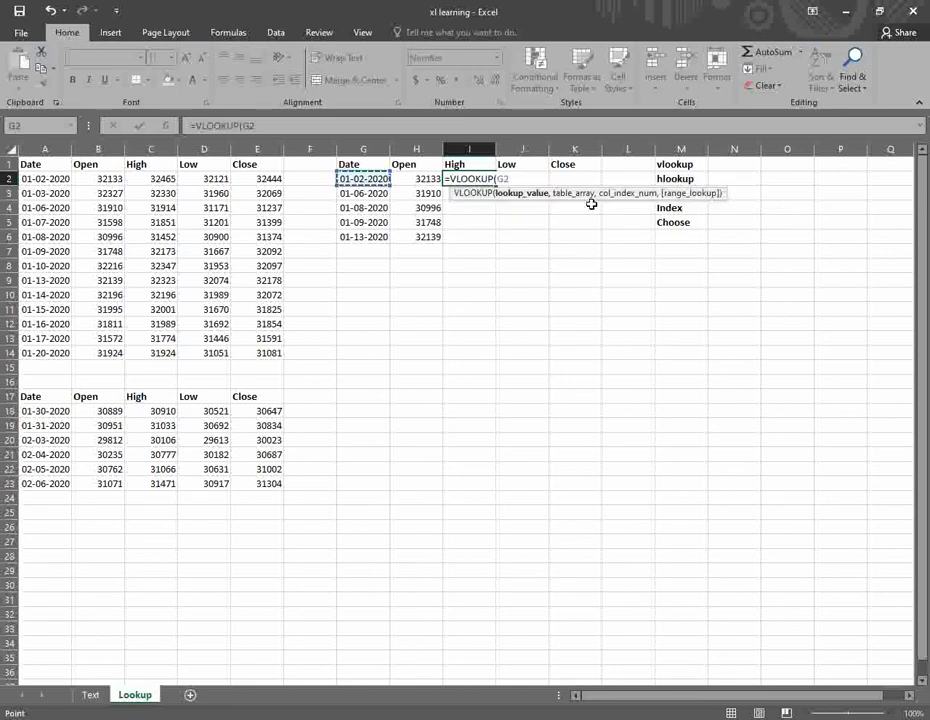
pyautogui.write(',')
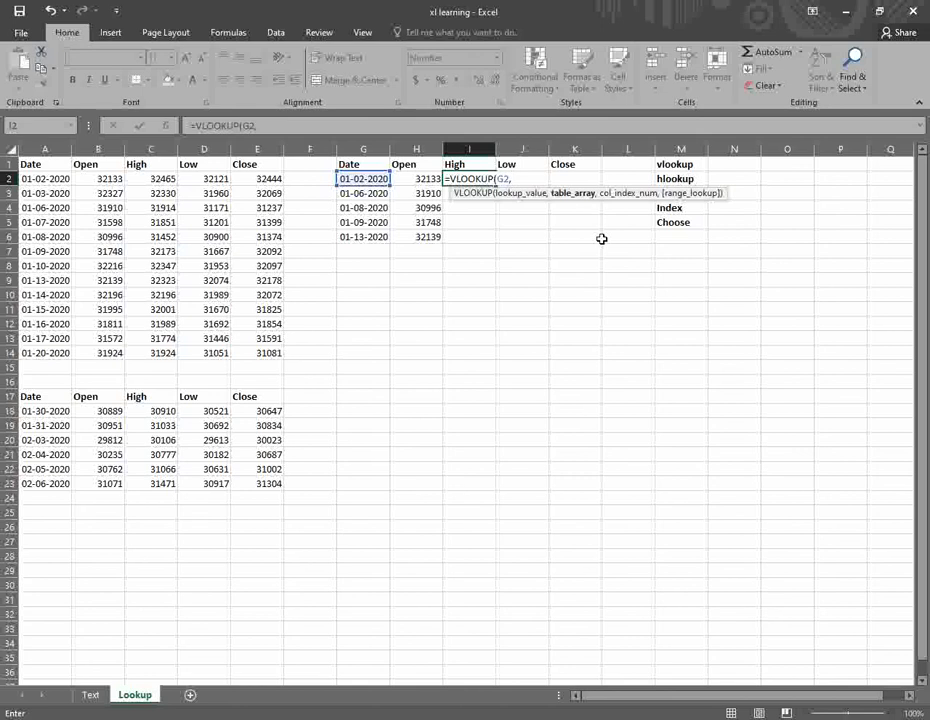
pyautogui.moveTo(40, 178); pyautogui.dragTo(282, 351)
pyautogui.press('F4')
pyautogui.write(',')
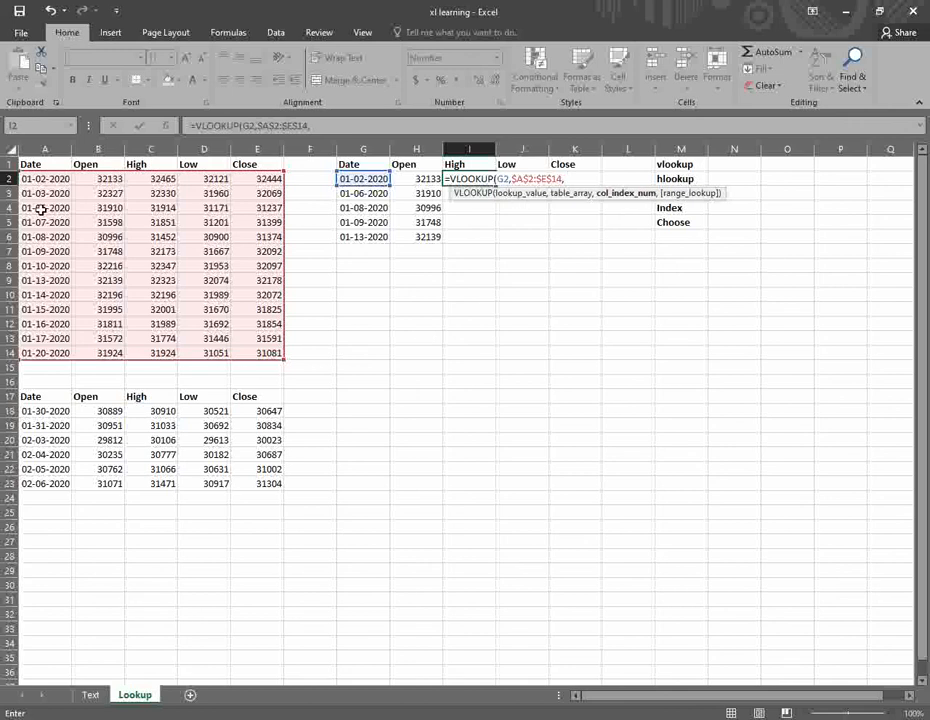
pyautogui.write('3,')
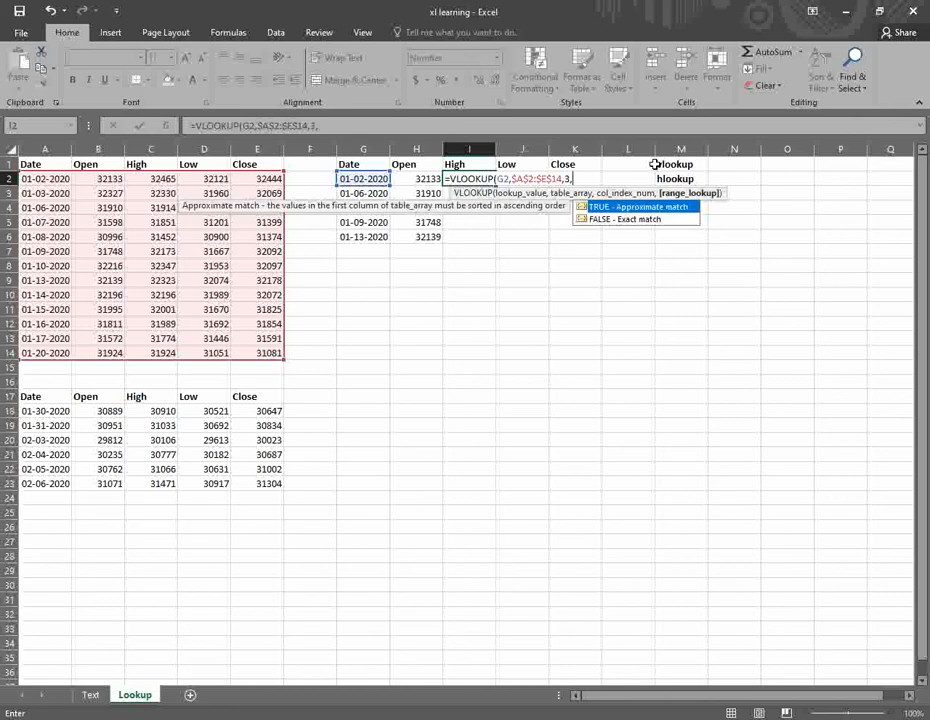
pyautogui.press('Down')
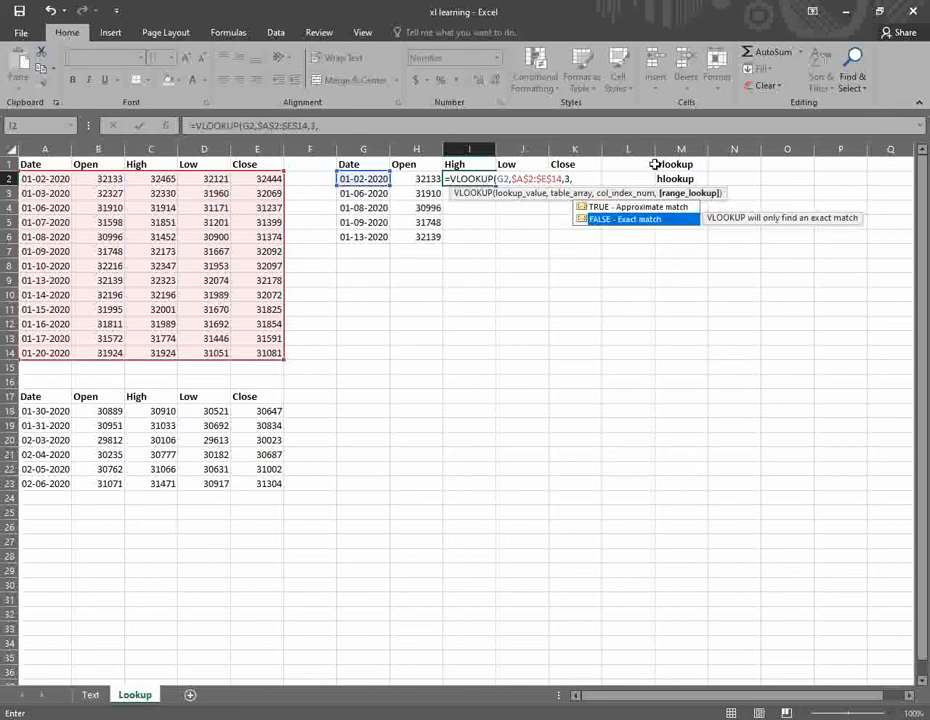
pyautogui.press('Return')
# - Fill the High lookup down to I6, giving 31914, 31452, 32173 and 32323
pyautogui.press('Up')
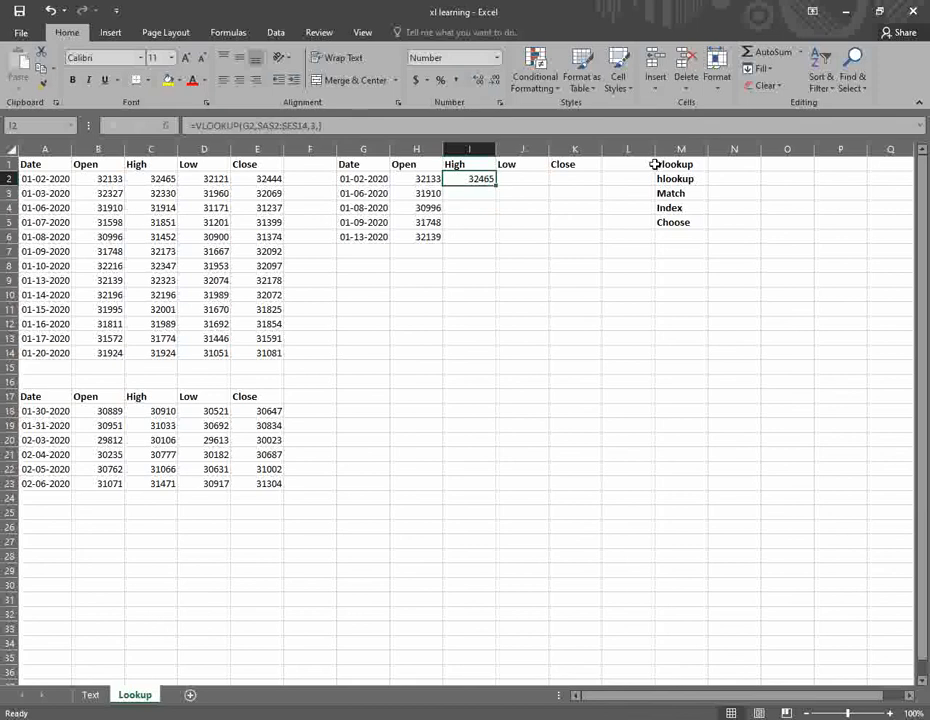
pyautogui.moveTo(495, 187); pyautogui.dragTo(497, 238)
pyautogui.click(469, 196)
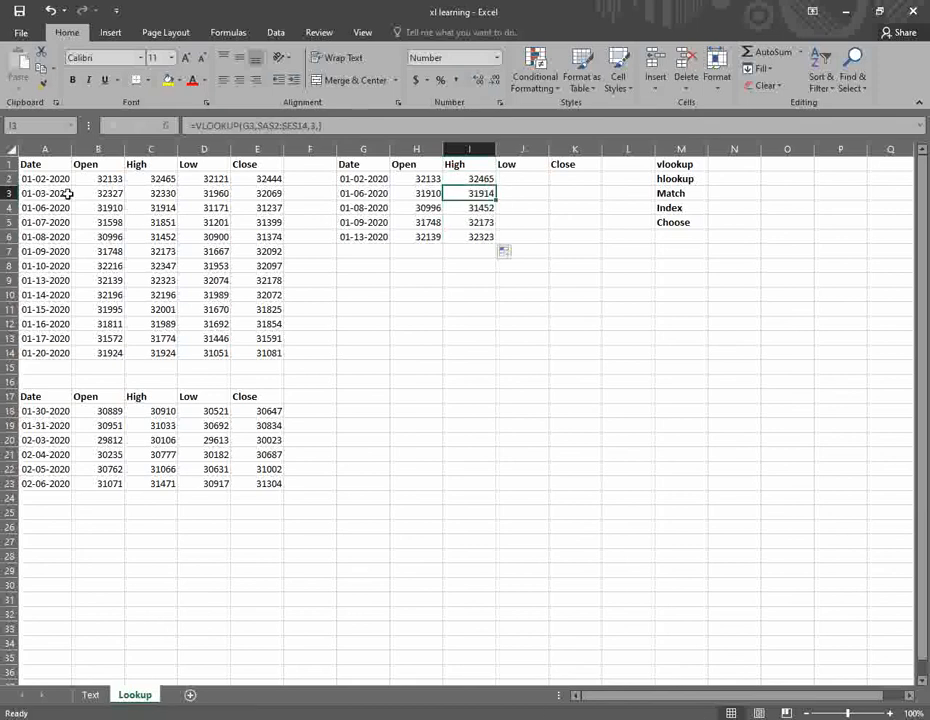
# - Enter =VLOOKUP(G2,$A$2:$E$14,4,FALSE) in J2, returning the Low price 32121
pyautogui.click(523, 180)
pyautogui.write('=V')
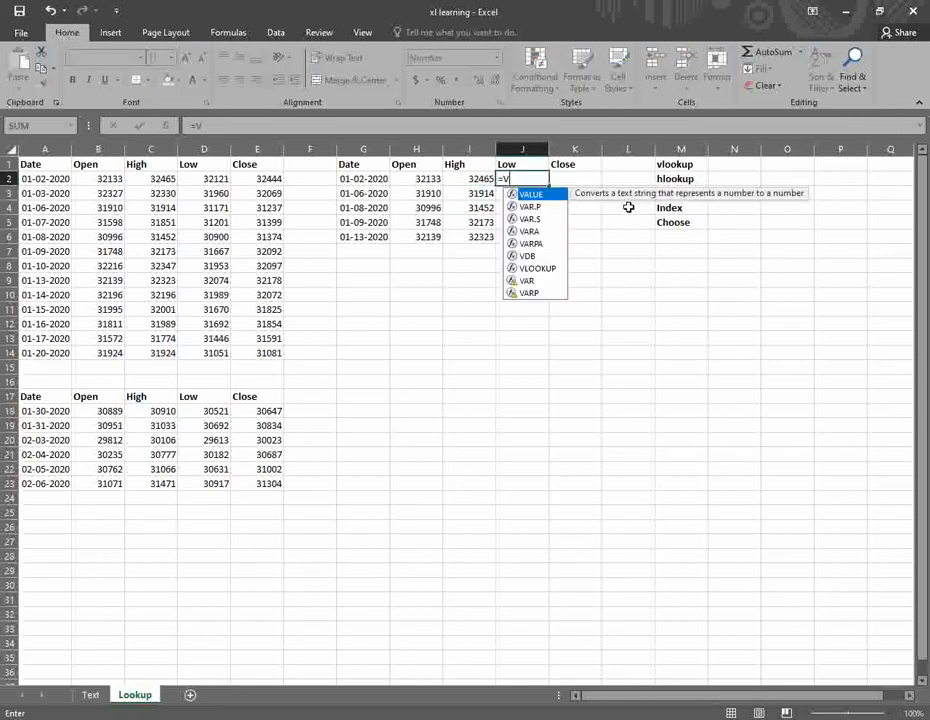
pyautogui.write('C')
pyautogui.press('BackSpace')
pyautogui.write('LO')
pyautogui.press('Tab')
pyautogui.press('Left')
pyautogui.press('Left')
pyautogui.press('Left')
pyautogui.press('Left')
pyautogui.press('Right')
pyautogui.write(',')
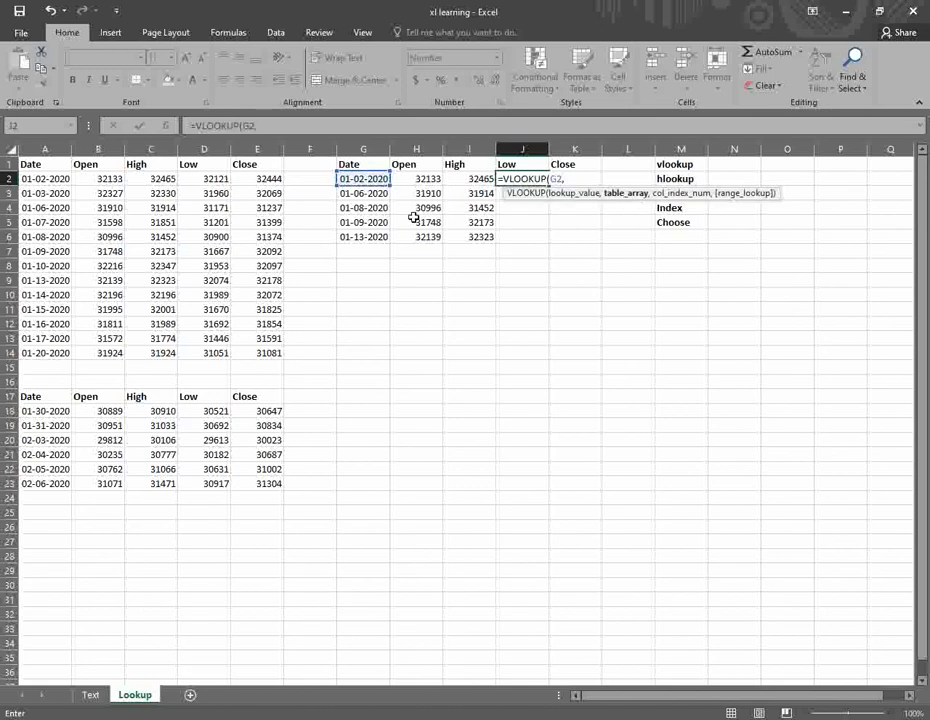
pyautogui.moveTo(46, 180); pyautogui.dragTo(253, 351)
pyautogui.press('F4')
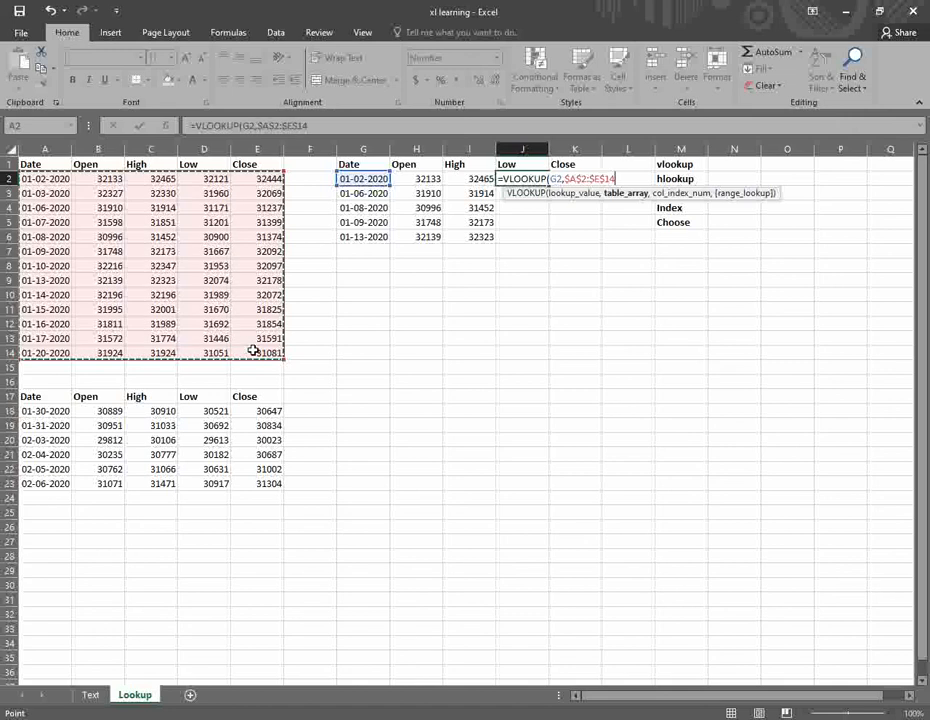
pyautogui.write(',')
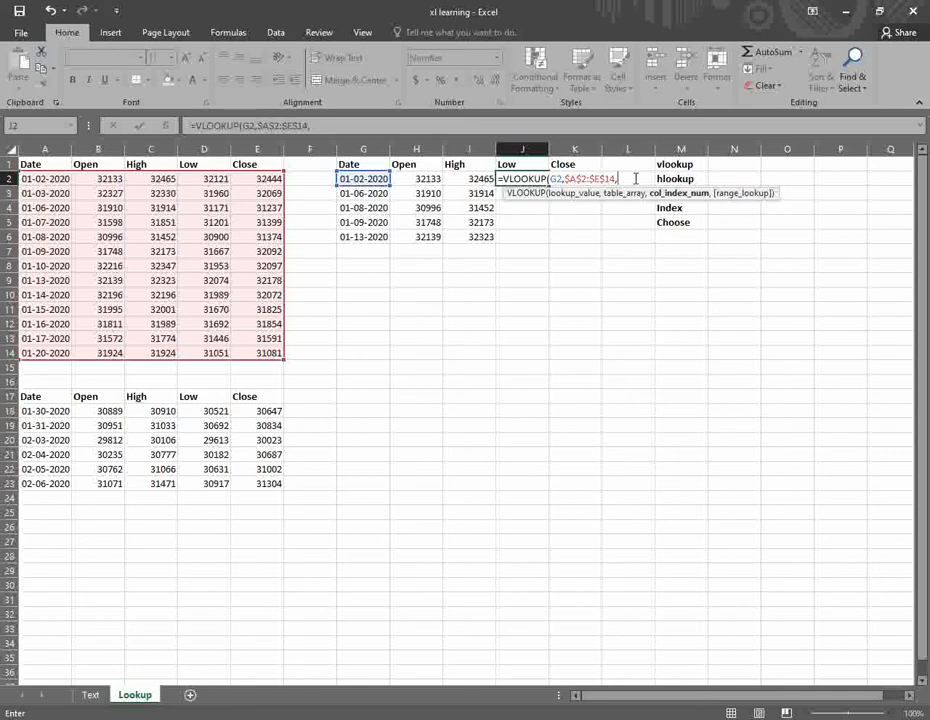
pyautogui.write('4,')
pyautogui.press('Down')
pyautogui.press('Tab')
pyautogui.press('Return')
# - Enter =VLOOKUP(G2,$A$2:$E$14,5,FALSE) in K2 for Close 32444, then select J2:K2
pyautogui.press('Up')
pyautogui.press('Right')
pyautogui.write('=')
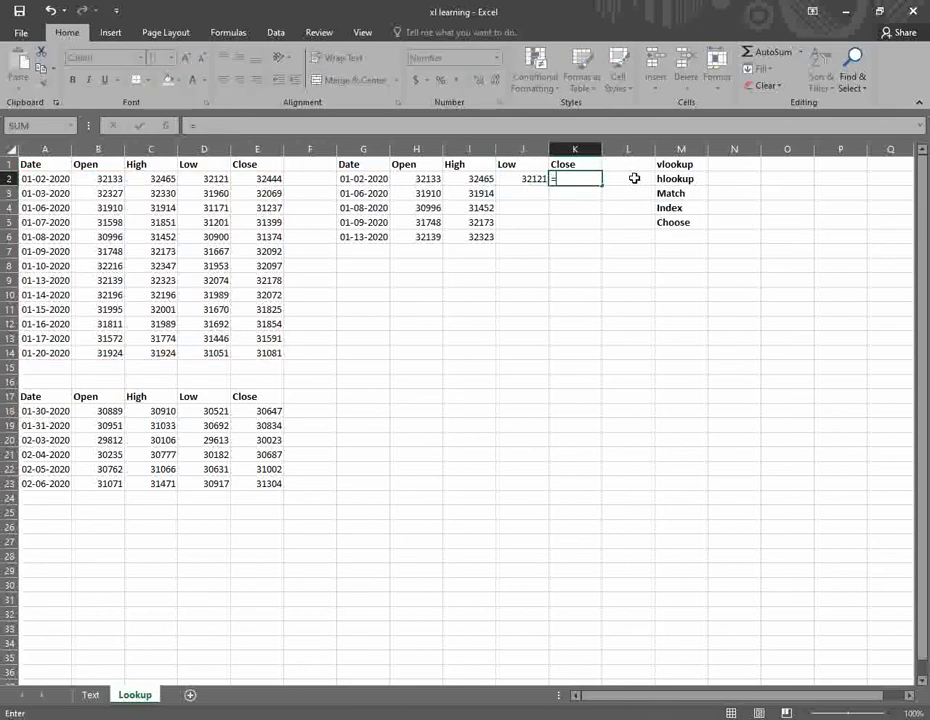
pyautogui.write('VL')
pyautogui.press('Tab')
pyautogui.press('Left')
pyautogui.press('Left')
pyautogui.press('Left')
pyautogui.press('Left')
pyautogui.write(',')
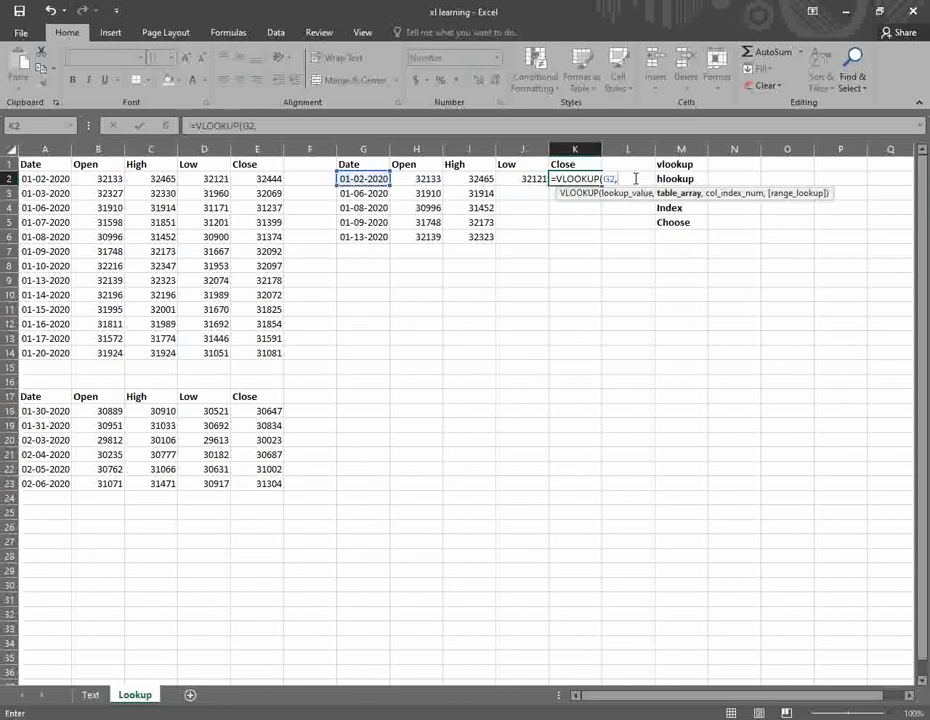
pyautogui.press('Left')
pyautogui.press('Left')
pyautogui.press('Left')
pyautogui.press('Left')
pyautogui.press('Left')
pyautogui.press('Left')
pyautogui.press('Left')
pyautogui.press('Left')
pyautogui.press('Left')
pyautogui.press('Left')
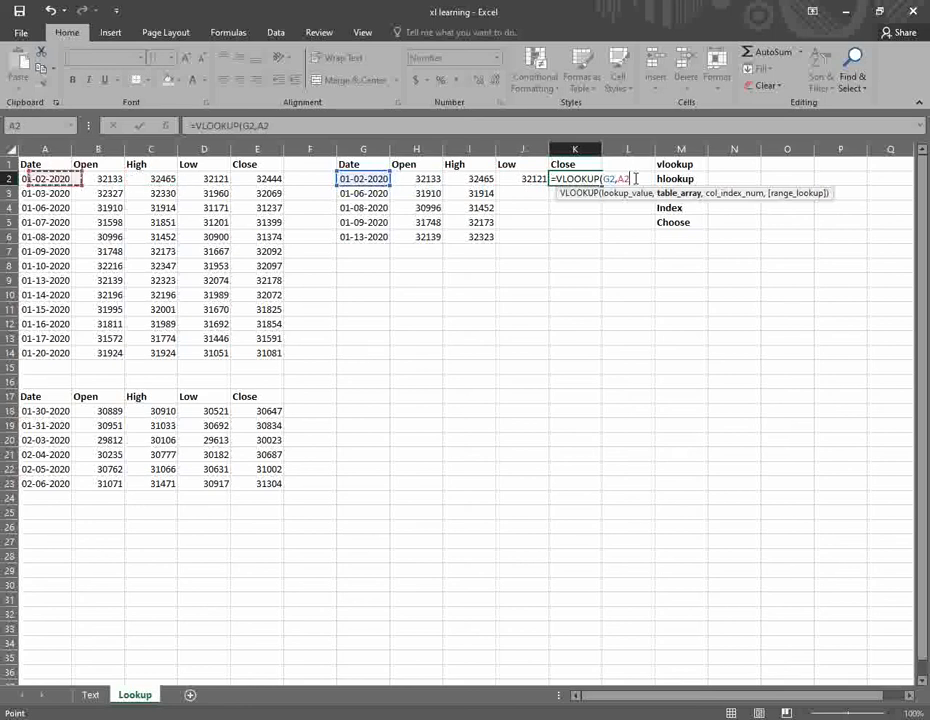
pyautogui.hotkey('ctrl', 'shift', 'Down')
pyautogui.hotkey('ctrl', 'shift', 'Right')
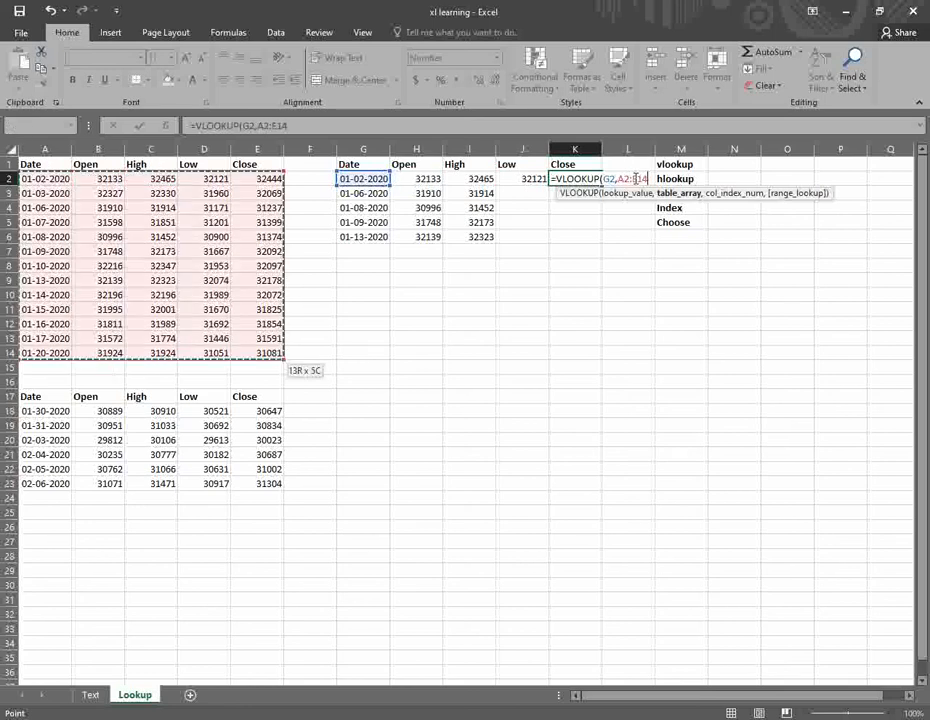
pyautogui.press('F4')
pyautogui.write(',5,')
pyautogui.press('Down')
pyautogui.press('Return')
pyautogui.press('Up')
pyautogui.press('Left')
pyautogui.hotkey('shift', 'Right')
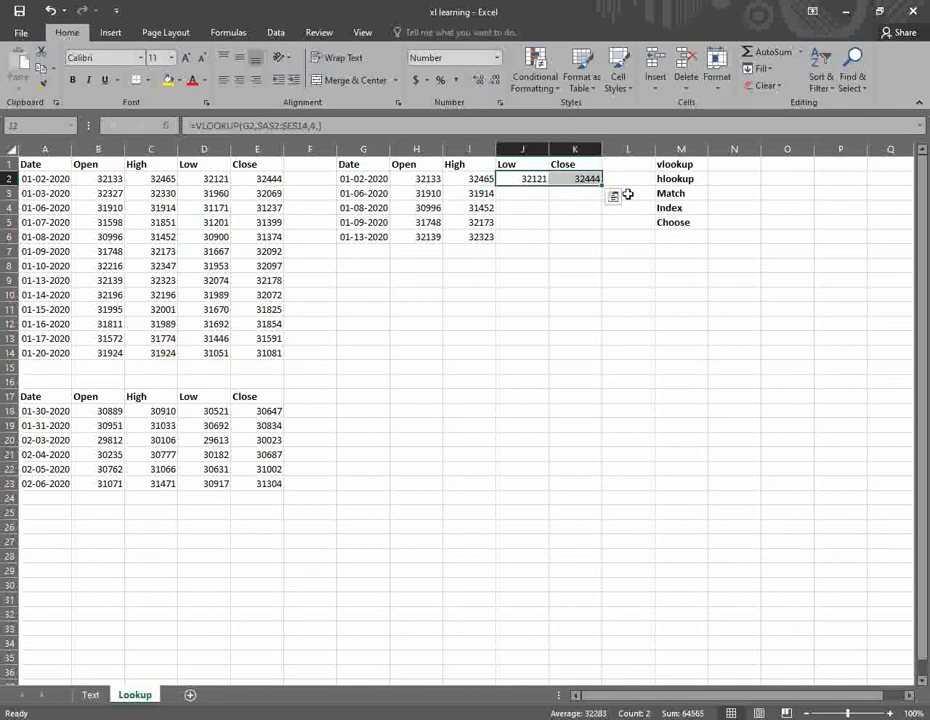
# - Fill the J2:K2 lookups down to row 6, spot-check the results, then select A17
pyautogui.moveTo(602, 187); pyautogui.dragTo(604, 240)
pyautogui.click(537, 206)
pyautogui.click(566, 206)
pyautogui.click(577, 222)
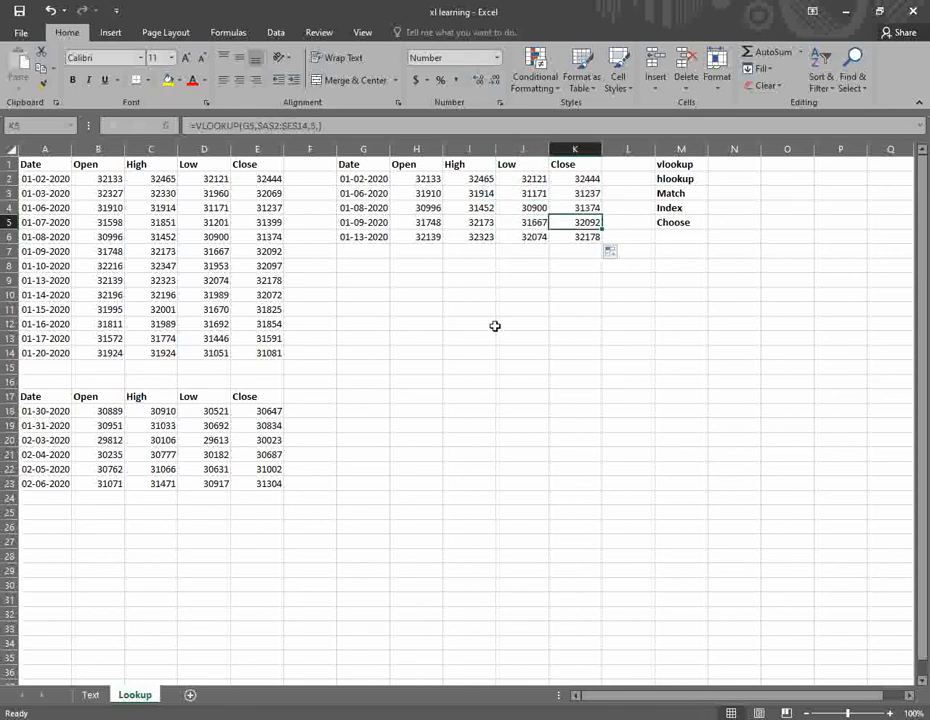
pyautogui.click(32, 398)
pyautogui.click(268, 483)
pyautogui.click(66, 396)
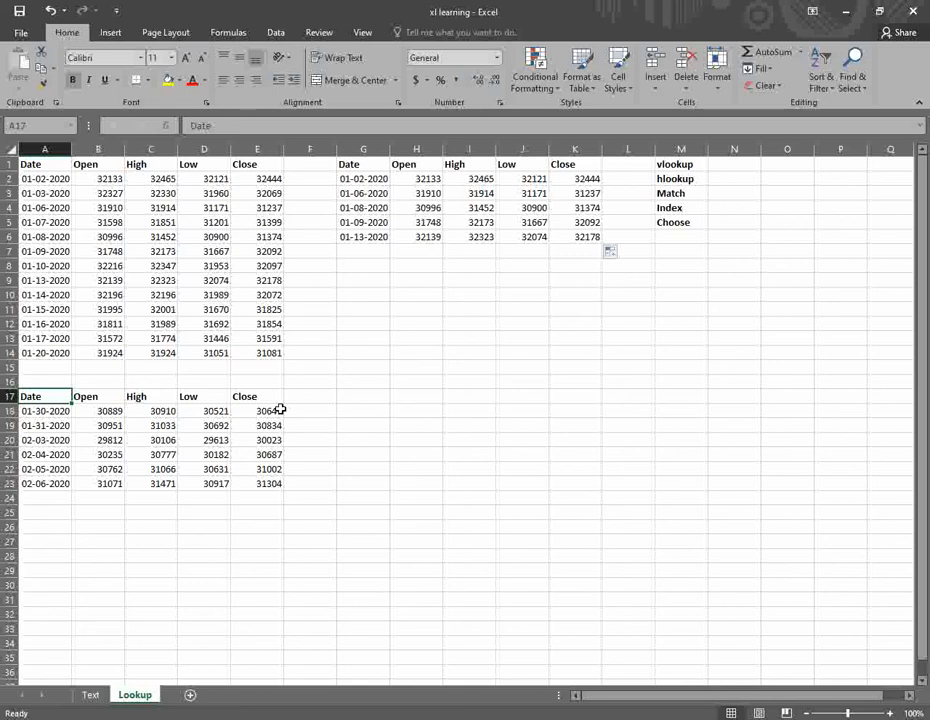
# - Copy the second price table and paste it transposed at A25 via Paste Special
pyautogui.hotkey('ctrl', 'a')
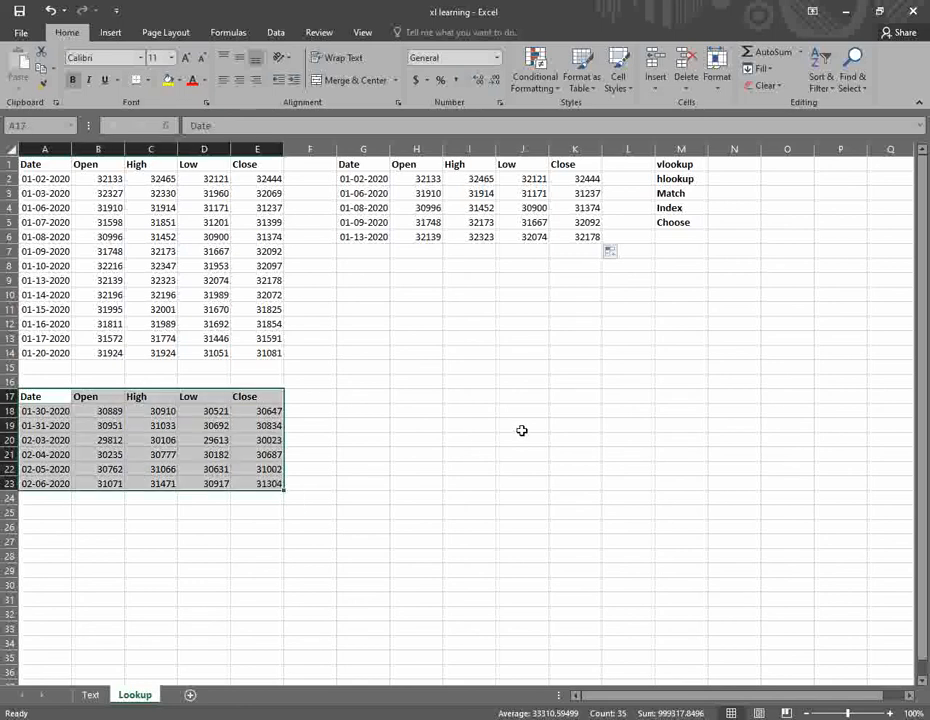
pyautogui.hotkey('ctrl', 'c')
pyautogui.click(45, 512)
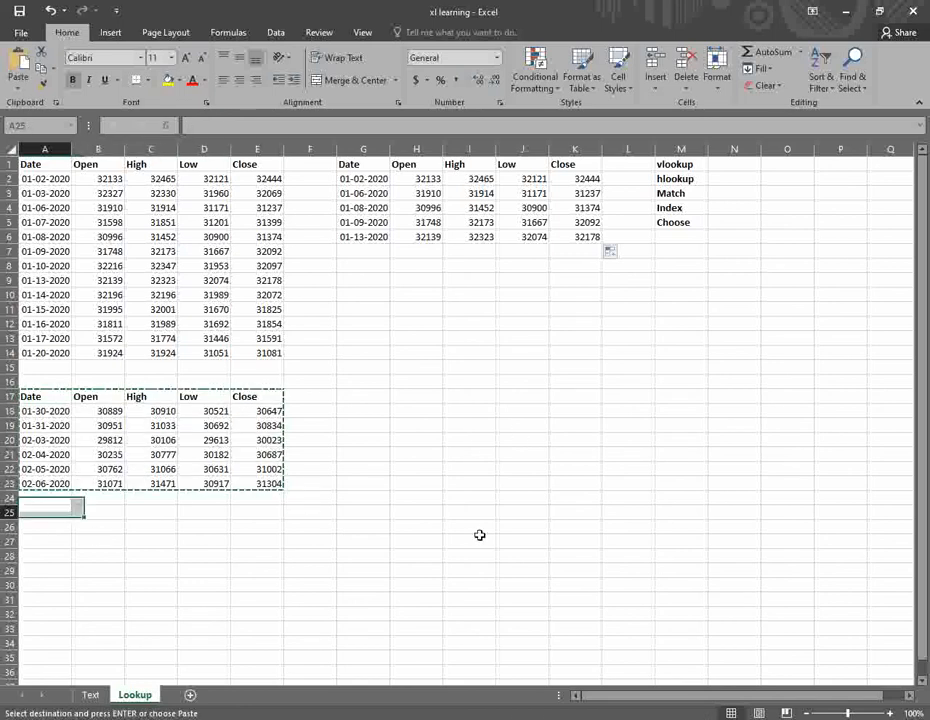
pyautogui.hotkey('ctrl', 'alt', 'v')
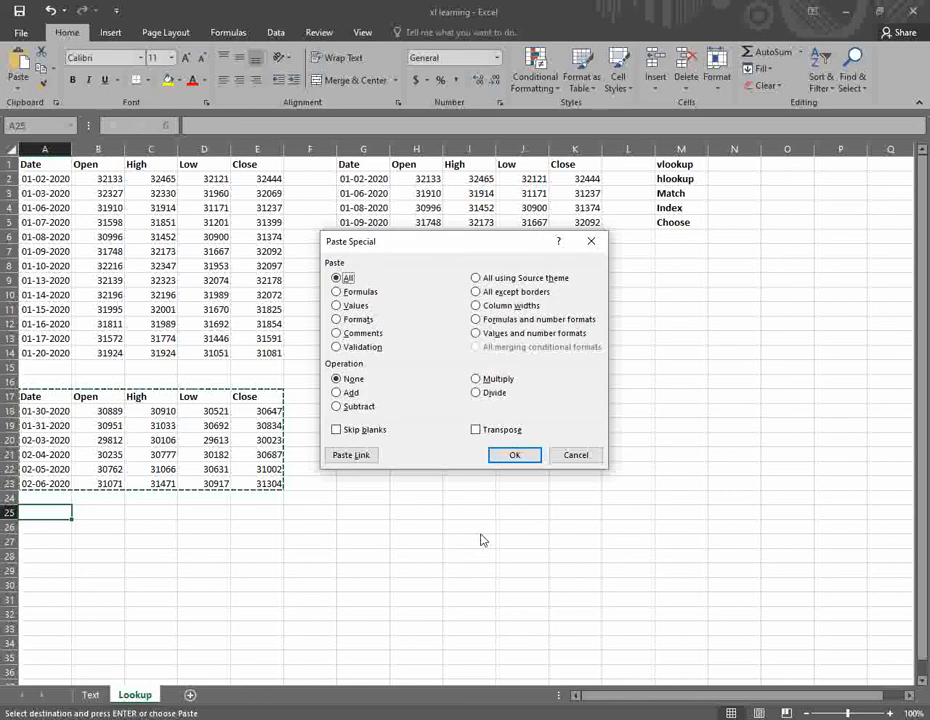
pyautogui.click(476, 430)
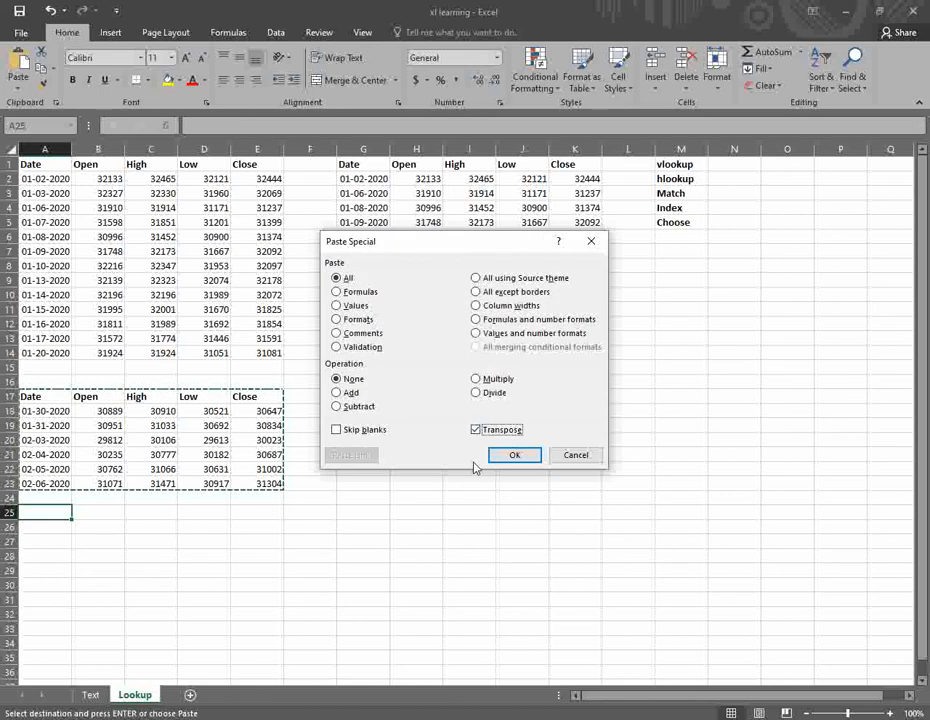
pyautogui.click(516, 455)
pyautogui.click(160, 555)
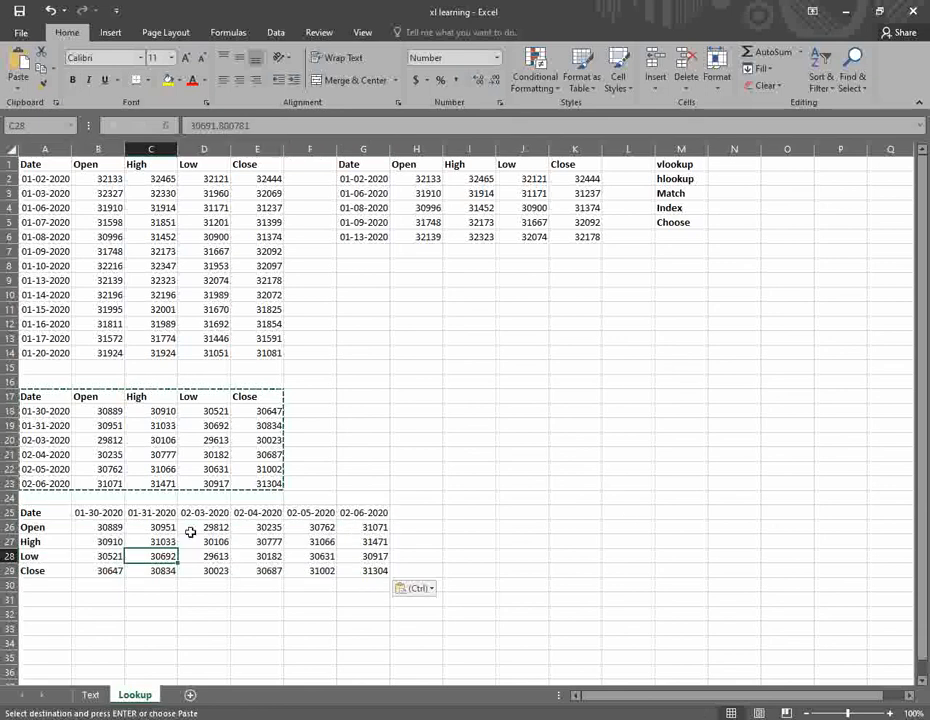
# - Select and copy the transposed table in A25:G29
pyautogui.scroll(-1, 361, 585)
pyautogui.moveTo(44, 469); pyautogui.dragTo(368, 528)
pyautogui.hotkey('ctrl', 'c')
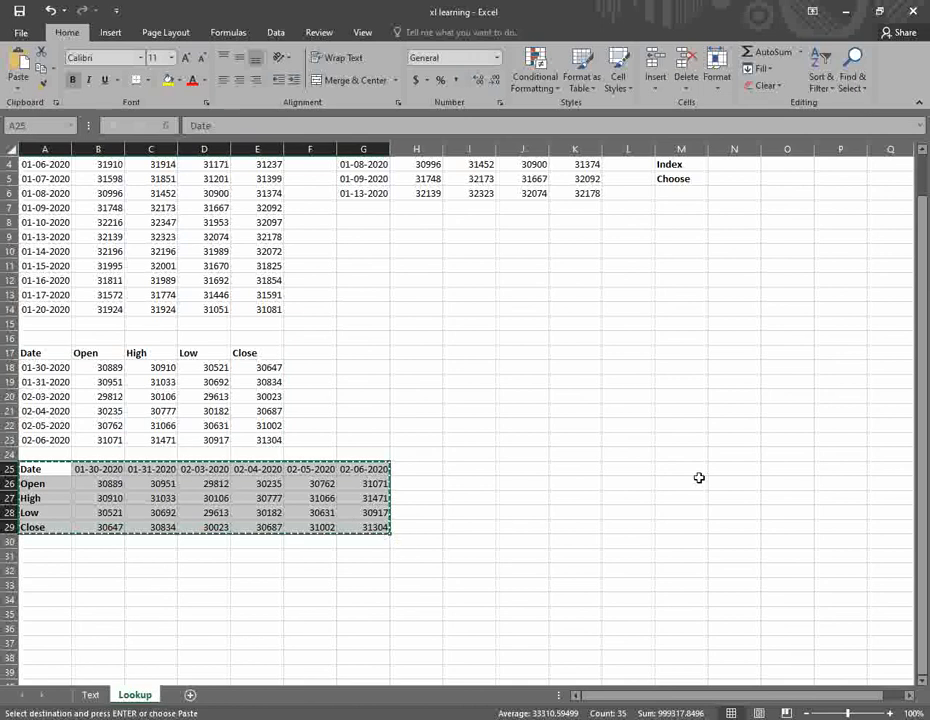
# - Copy the date row to I25, keeping only 01-30-2020, 02-03-2020 and 02-06-2020 in J25:L25
pyautogui.click(160, 512)
pyautogui.moveTo(44, 469); pyautogui.dragTo(388, 469)
pyautogui.hotkey('ctrl', 'c')
pyautogui.click(469, 470)
pyautogui.hotkey('ctrl', 'v')
pyautogui.click(575, 470)
pyautogui.press('Delete')
pyautogui.click(741, 468)
pyautogui.press('Delete')
pyautogui.click(671, 478)
pyautogui.click(691, 470)
pyautogui.press('Delete')
pyautogui.click(625, 469)
pyautogui.moveTo(627, 471); pyautogui.dragTo(572, 470)
pyautogui.click(780, 468)
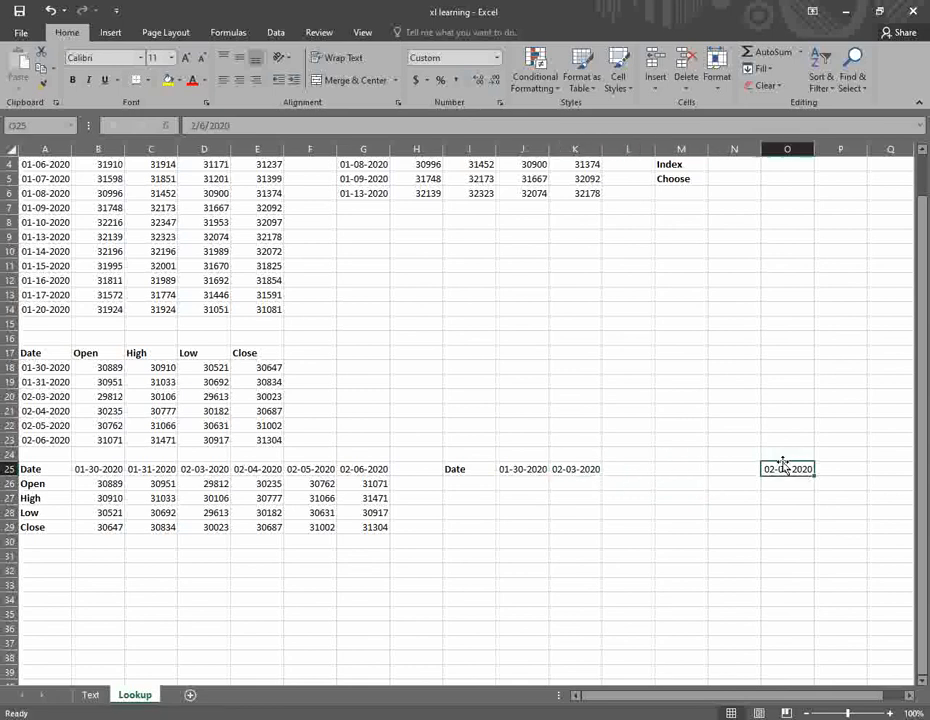
pyautogui.moveTo(786, 468); pyautogui.dragTo(630, 470)
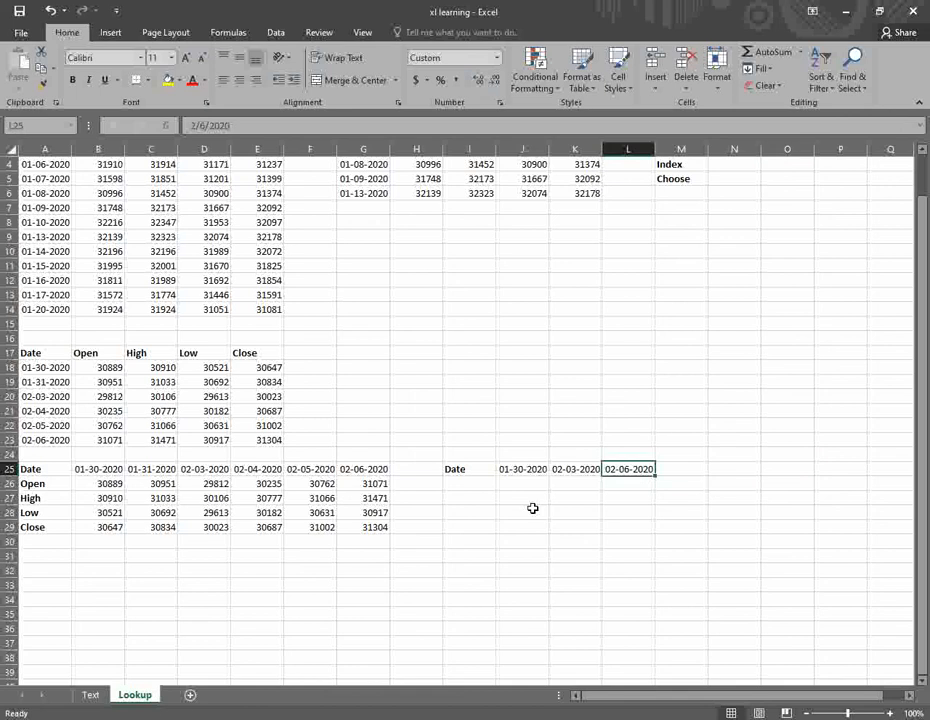
# - Copy the Open, High, Low, Close labels into I26:I29
pyautogui.moveTo(12, 484); pyautogui.dragTo(15, 527)
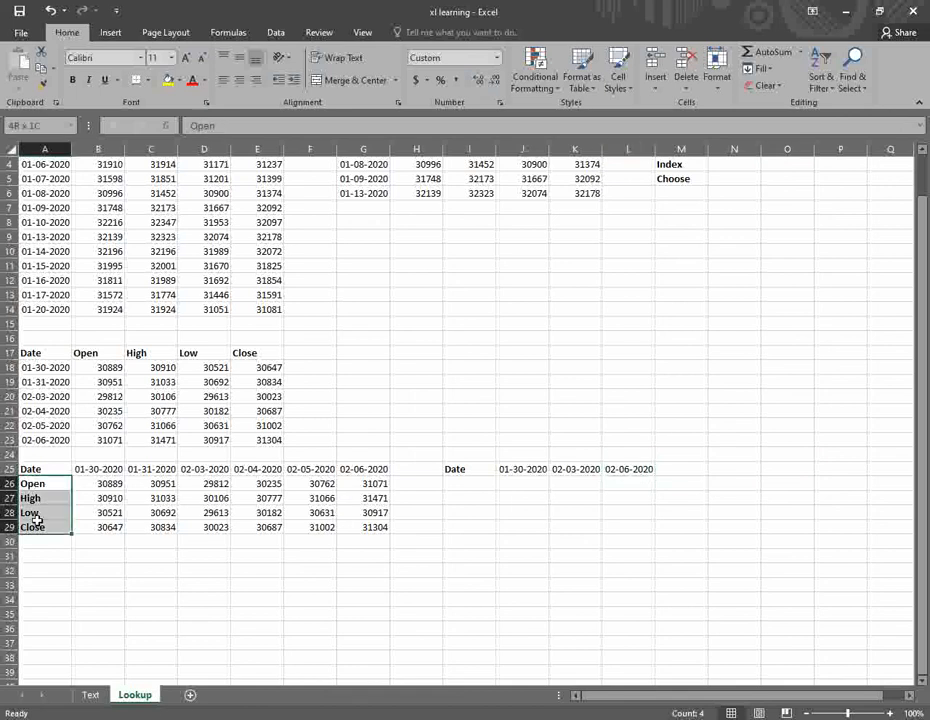
pyautogui.hotkey('ctrl', 'c')
pyautogui.click(468, 487)
pyautogui.hotkey('ctrl', 'v')
# - Enter =HLOOKUP(J25,$B$25:$G$29,2,FALSE) in J26 for the Open price
pyautogui.press('Right')
pyautogui.press('Right')
pyautogui.press('Right')
pyautogui.press('Left')
pyautogui.press('Left')
pyautogui.write('=HL')
pyautogui.press('Tab')
pyautogui.press('Up')
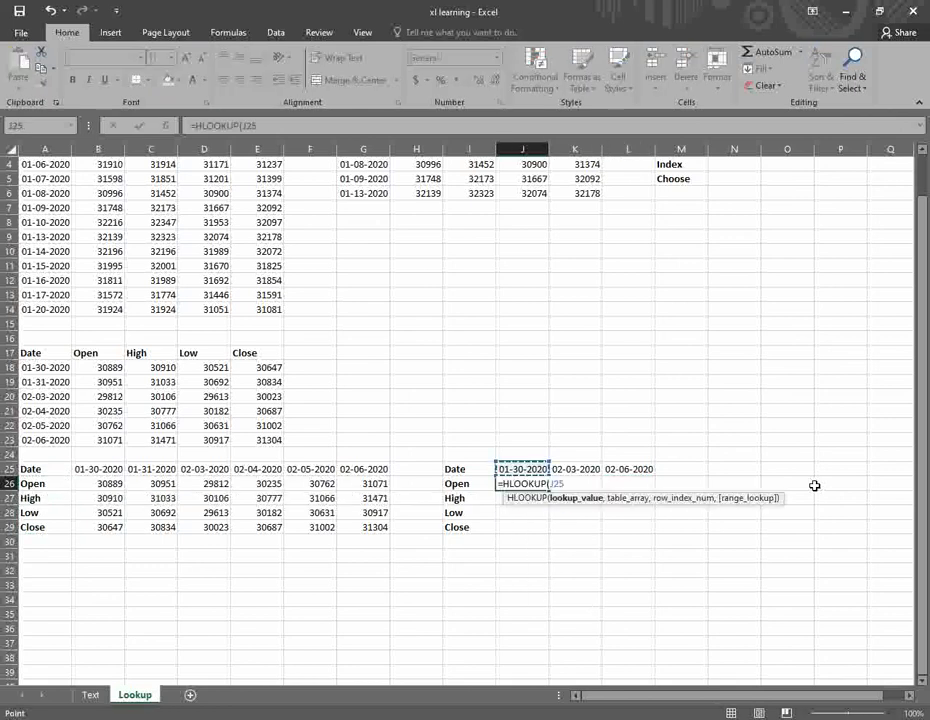
pyautogui.write(',')
pyautogui.press('Left')
pyautogui.press('Left')
pyautogui.press('Left')
pyautogui.press('Left')
pyautogui.press('Left')
pyautogui.press('Left')
pyautogui.press('Left')
pyautogui.press('Left')
pyautogui.press('Left')
pyautogui.press('Up')
pyautogui.press('Right')
pyautogui.hotkey('shift', 'Down')
pyautogui.hotkey('shift', 'Down')
pyautogui.hotkey('shift', 'Down')
pyautogui.hotkey('shift', 'Down')
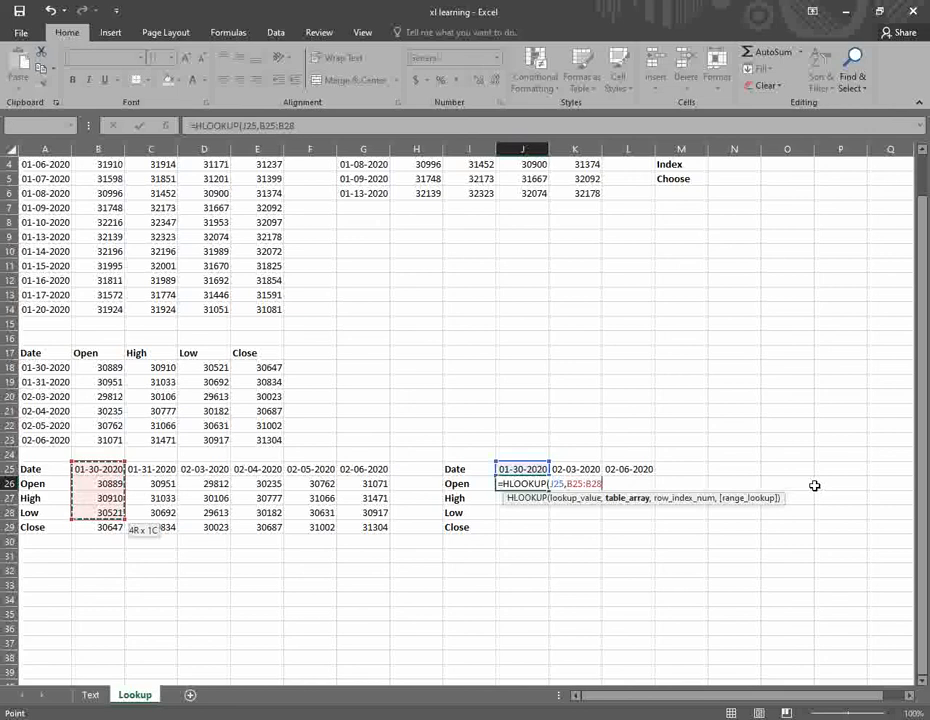
pyautogui.hotkey('shift', 'Right')
pyautogui.hotkey('shift', 'Right')
pyautogui.hotkey('shift', 'Right')
pyautogui.hotkey('shift', 'Right')
pyautogui.hotkey('shift', 'Right')
pyautogui.press('F4')
pyautogui.write(',')
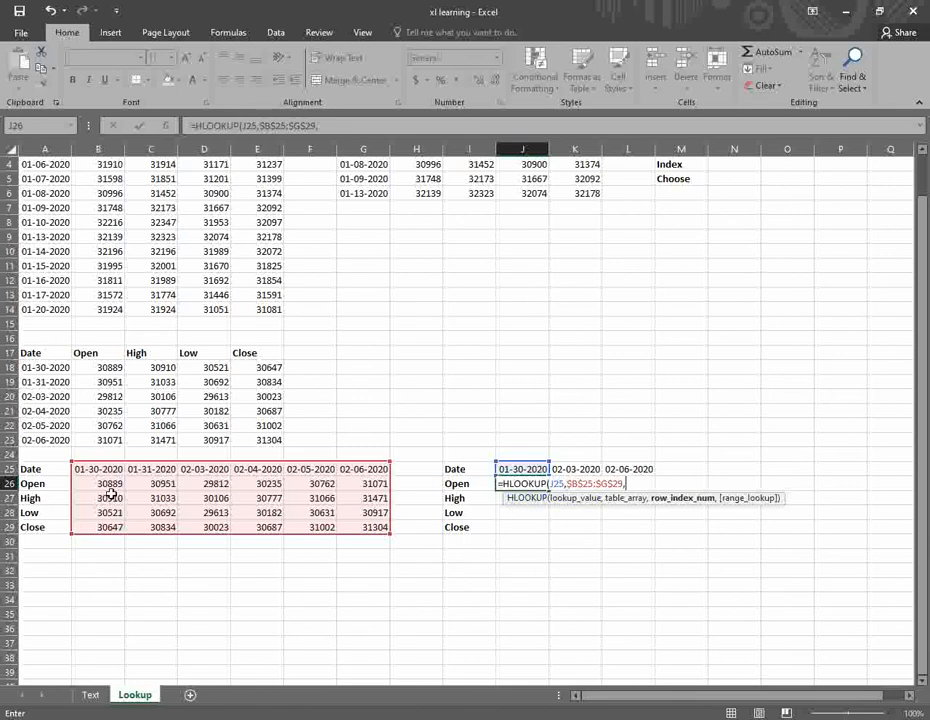
pyautogui.write('2,')
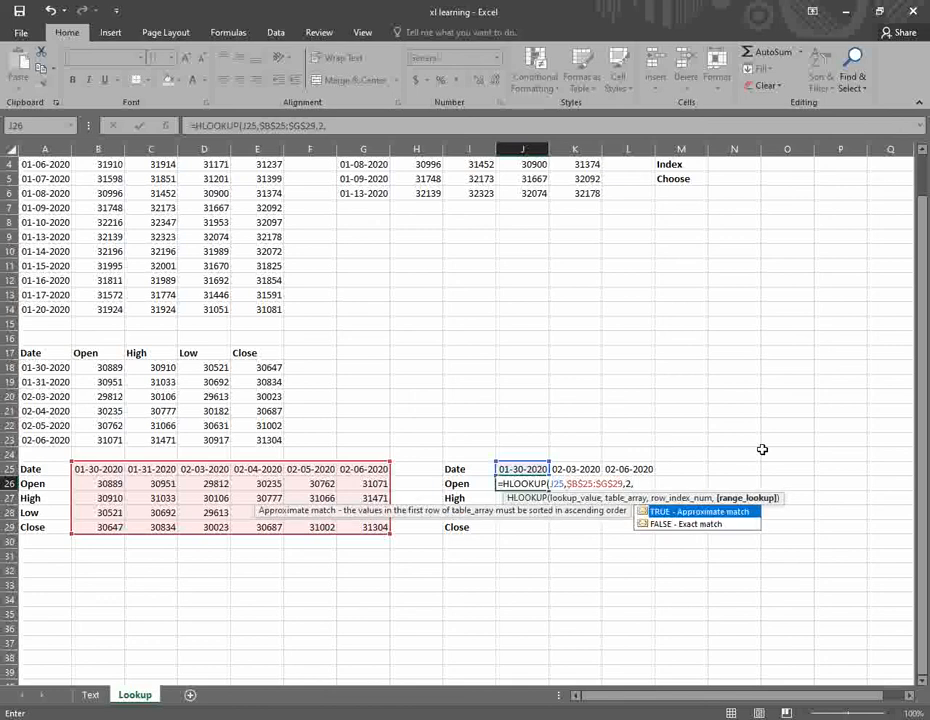
pyautogui.press('Down')
pyautogui.press('Return')
pyautogui.press('Up')
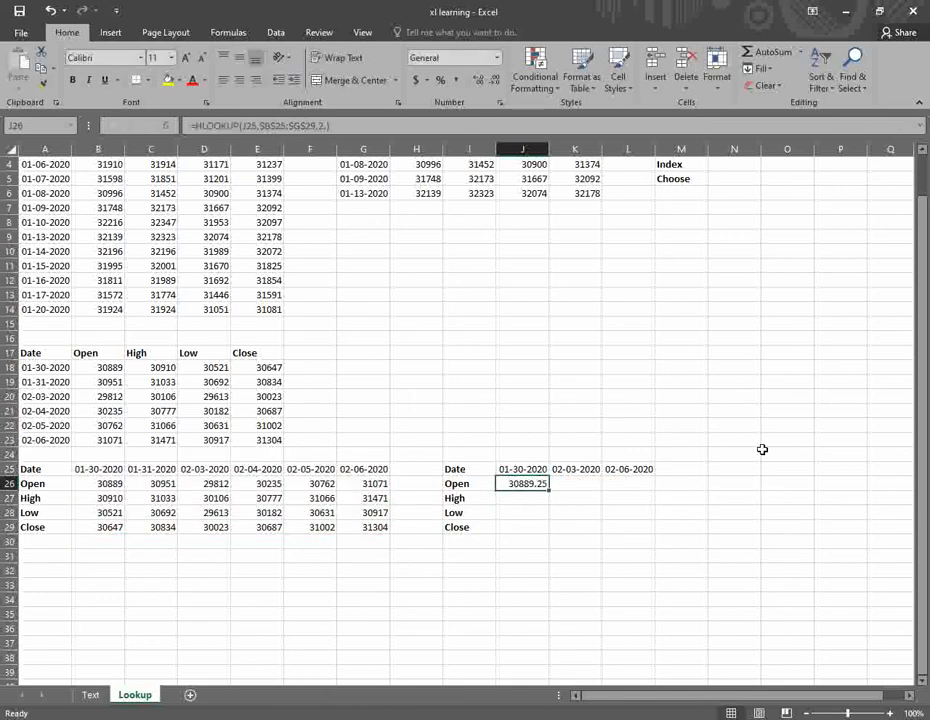
# - Format the J26:L29 results as Number with no decimals
pyautogui.keyDown('shift'); pyautogui.click(639, 527); pyautogui.keyUp('shift')
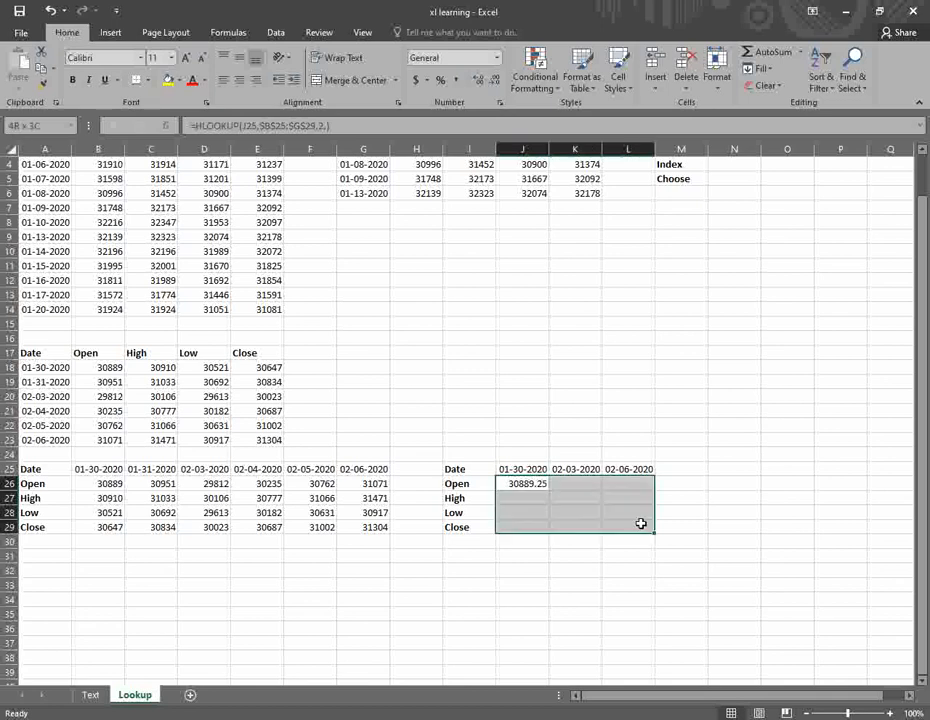
pyautogui.click(493, 82)
pyautogui.click(493, 82)
pyautogui.click(540, 483)
pyautogui.click(577, 487)
pyautogui.click(531, 484)
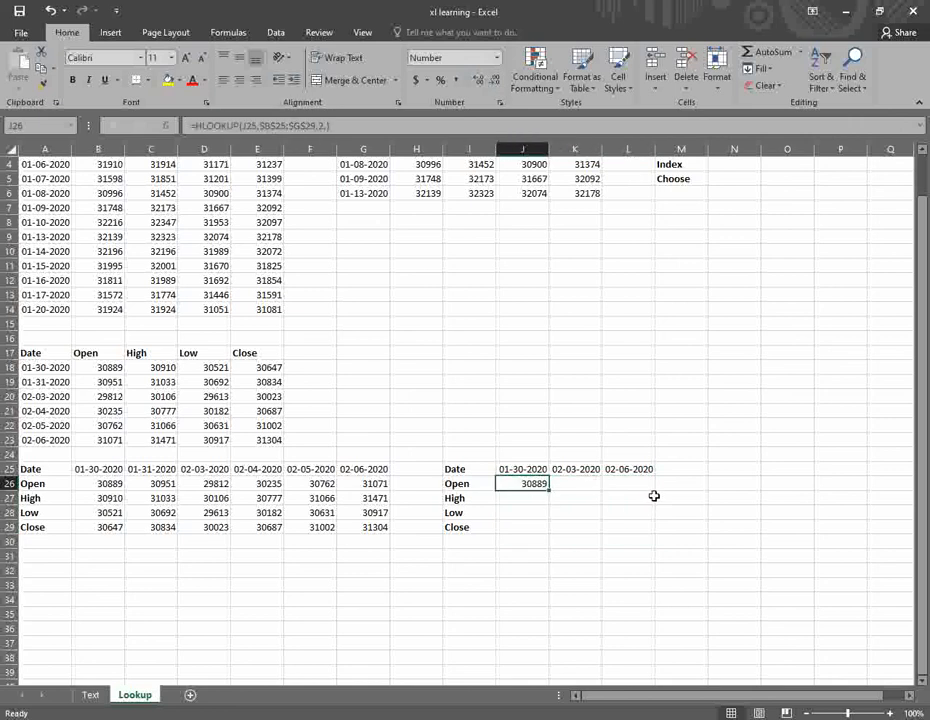
# - Fill the Open lookup across to L26, giving 30889, 29812 and 31071
pyautogui.moveTo(547, 492); pyautogui.dragTo(639, 489)
pyautogui.click(625, 483)
pyautogui.click(365, 470)
pyautogui.click(629, 469)
pyautogui.click(524, 485)
# - Enter =HLOOKUP(J25,$B$25:$G$29,3,FALSE) in J27, returning High 30910
pyautogui.click(527, 498)
pyautogui.write('=')
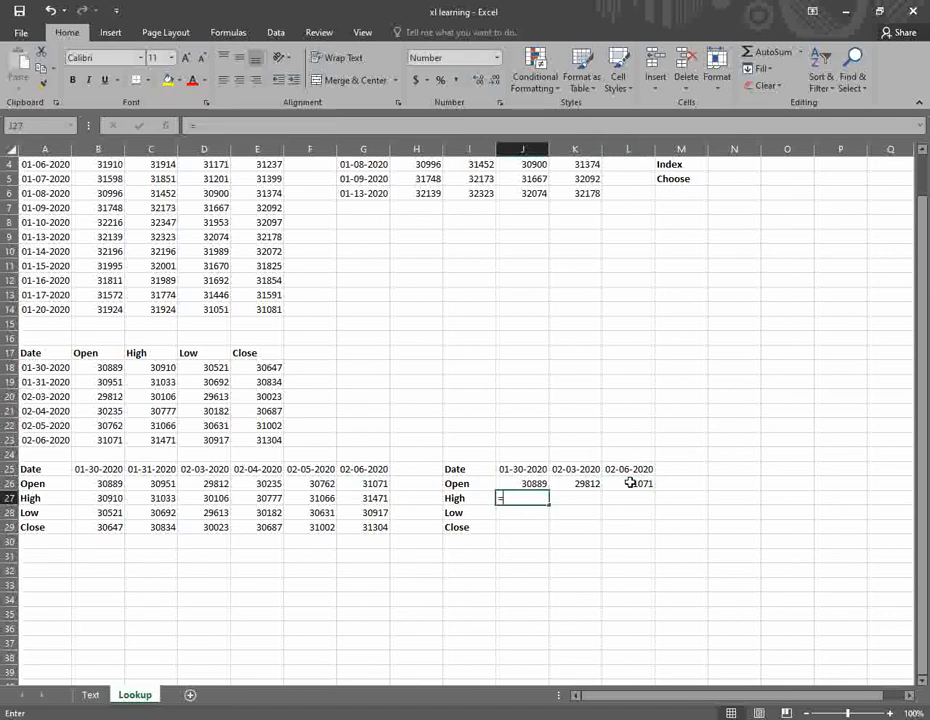
pyautogui.write('HL')
pyautogui.press('Tab')
pyautogui.press('Up')
pyautogui.press('Up')
pyautogui.write(',')
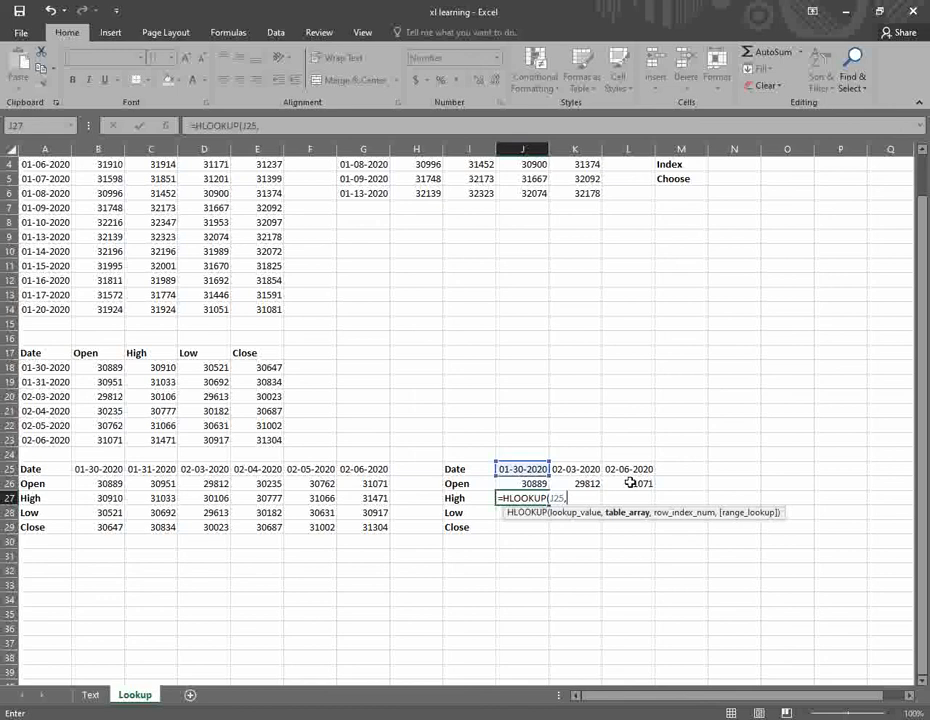
pyautogui.click(98, 469)
pyautogui.moveTo(274, 529); pyautogui.dragTo(368, 528)
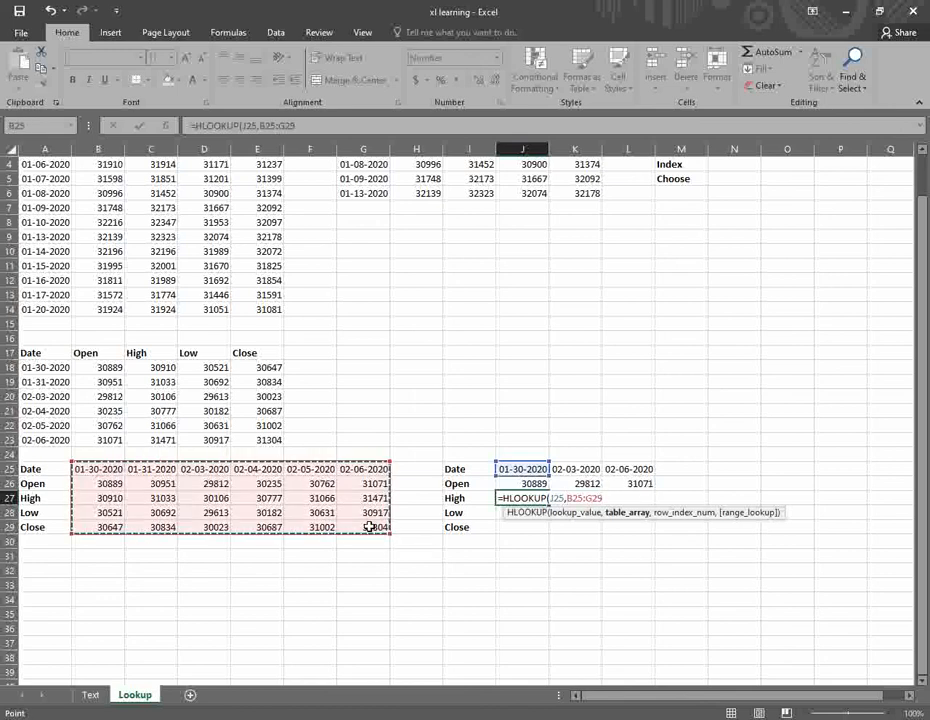
pyautogui.press('F4')
pyautogui.write(',')
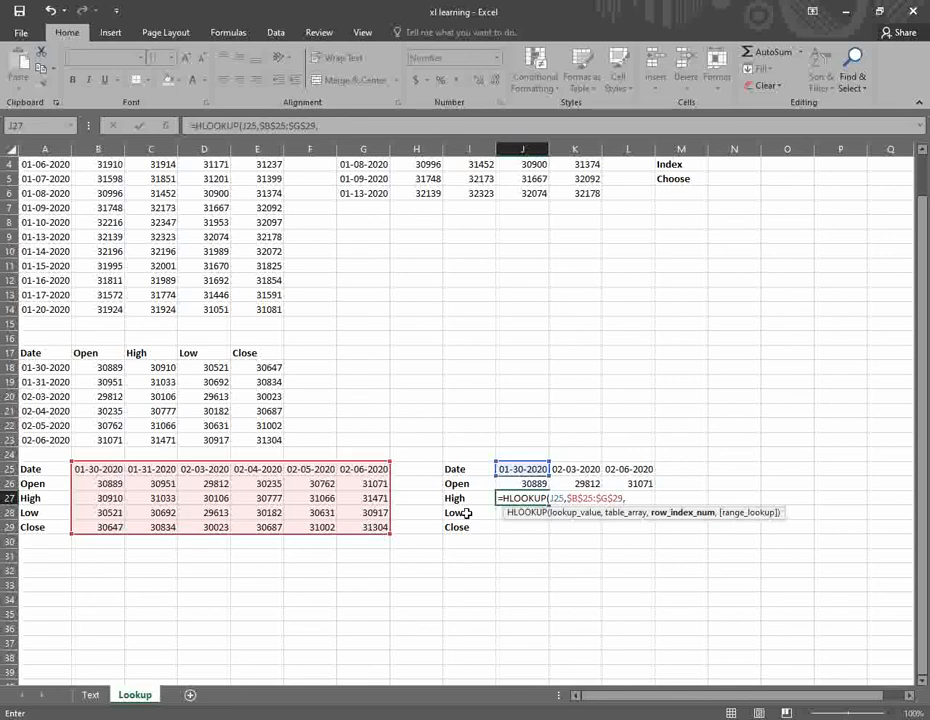
pyautogui.write('3,')
pyautogui.press('Down')
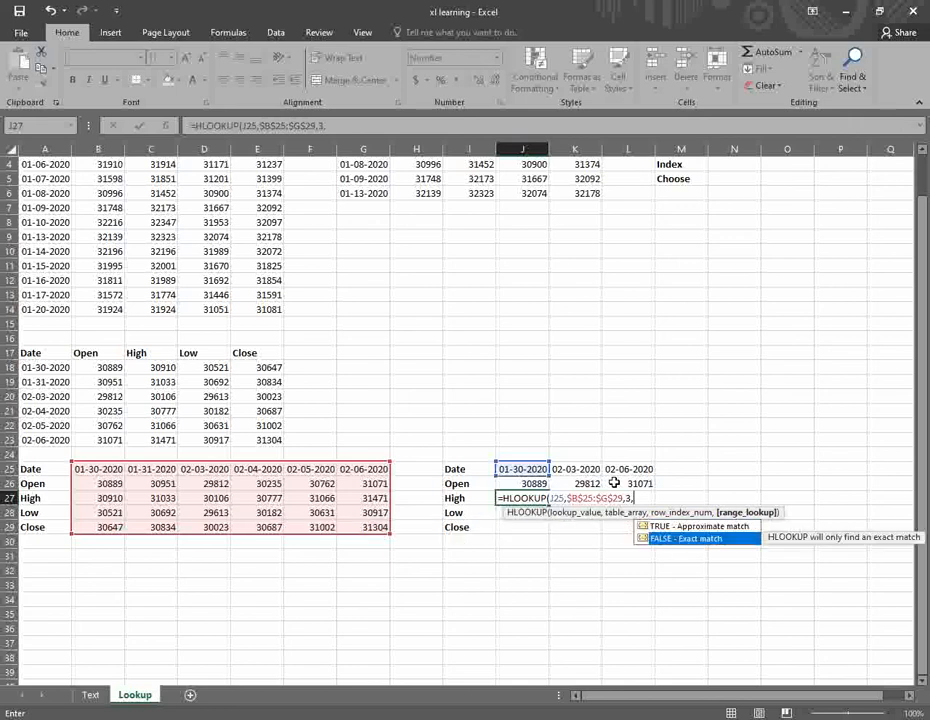
pyautogui.press('Return')
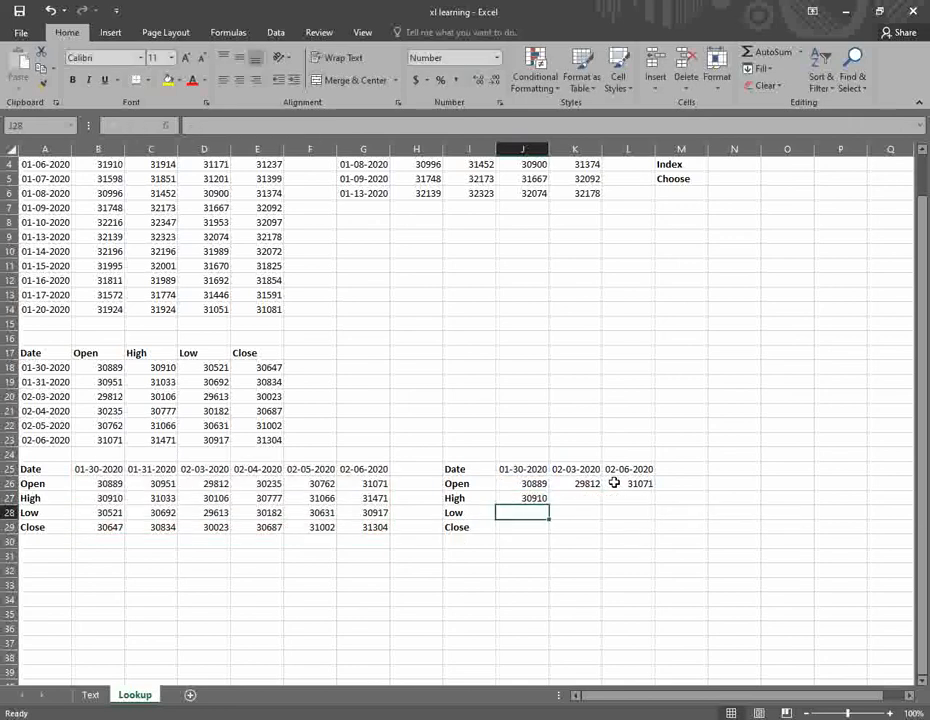
# - Enter =HLOOKUP(J25,$B$25:$G$29,4,) in J28, returning Low 30521
pyautogui.write('=HL')
pyautogui.press('Tab')
pyautogui.press('Up')
pyautogui.press('Up')
pyautogui.press('Up')
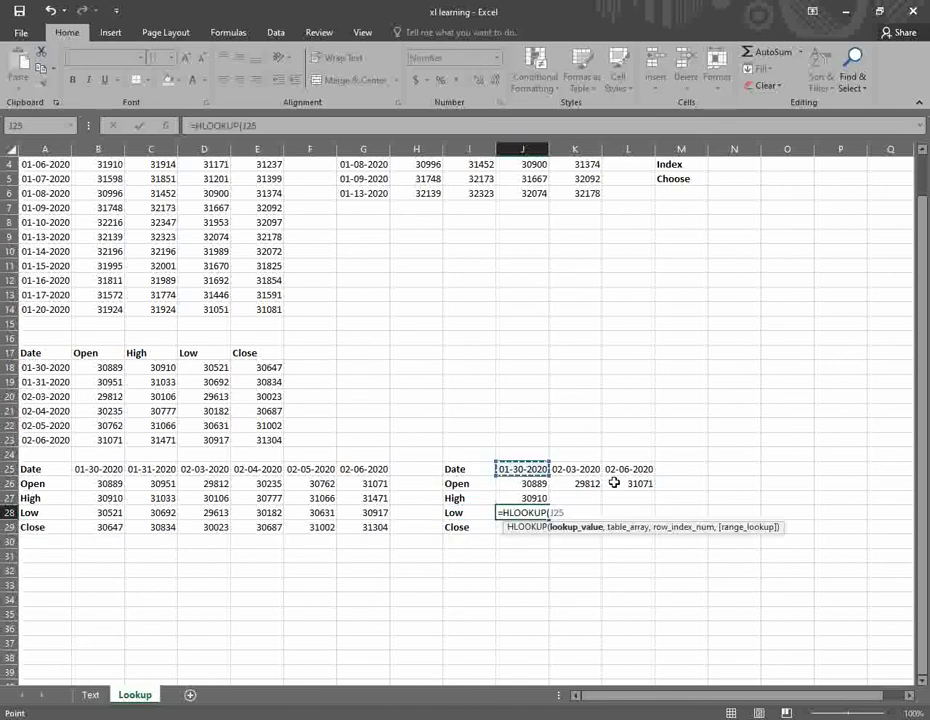
pyautogui.write(',')
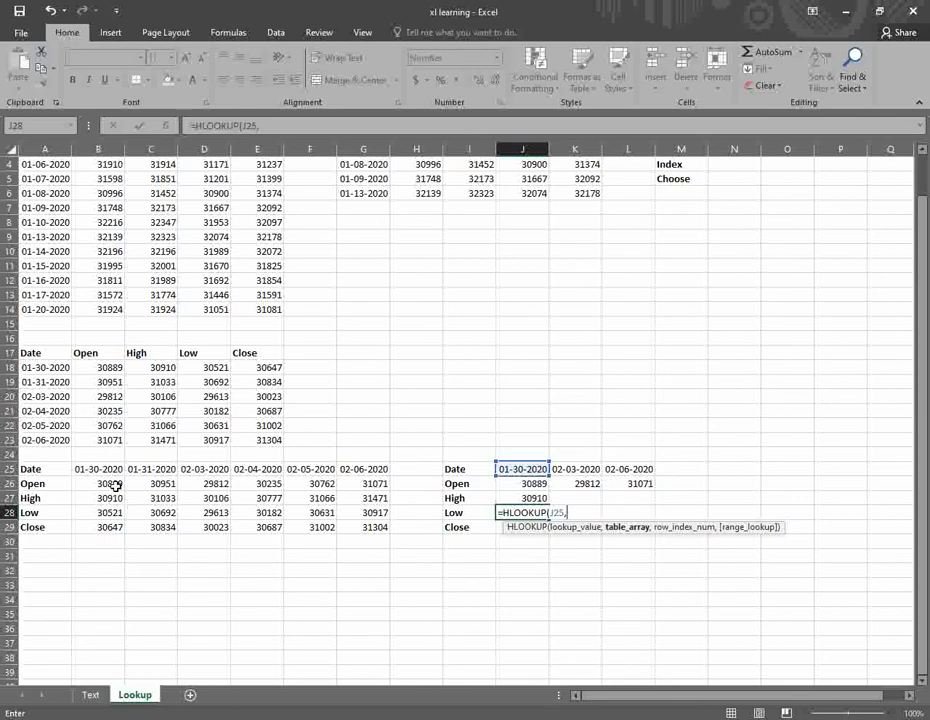
pyautogui.moveTo(108, 469); pyautogui.dragTo(392, 516)
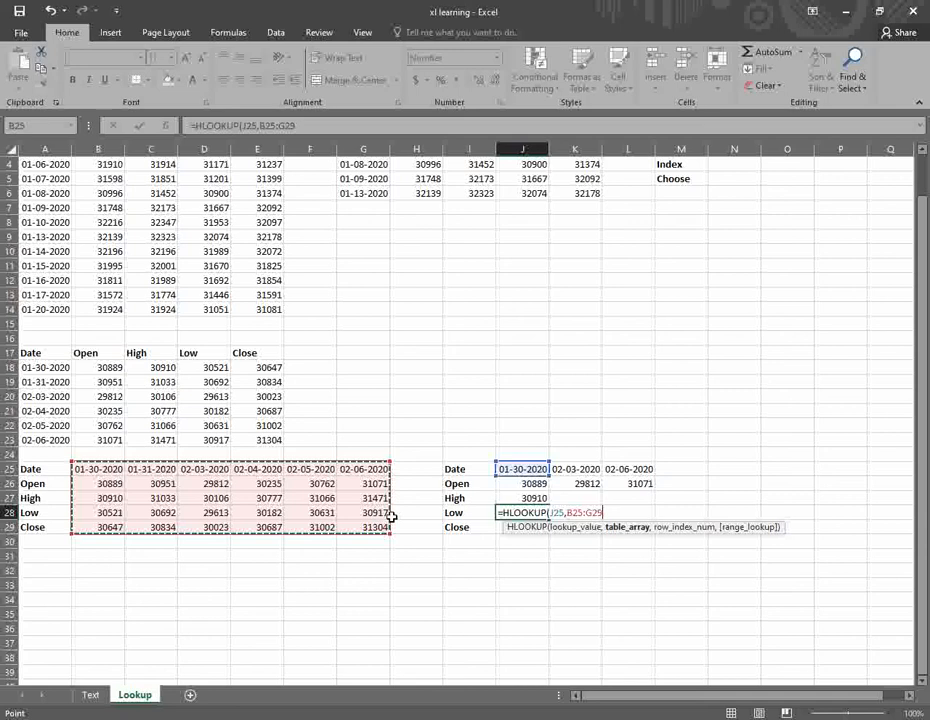
pyautogui.press('F4')
pyautogui.write(',')
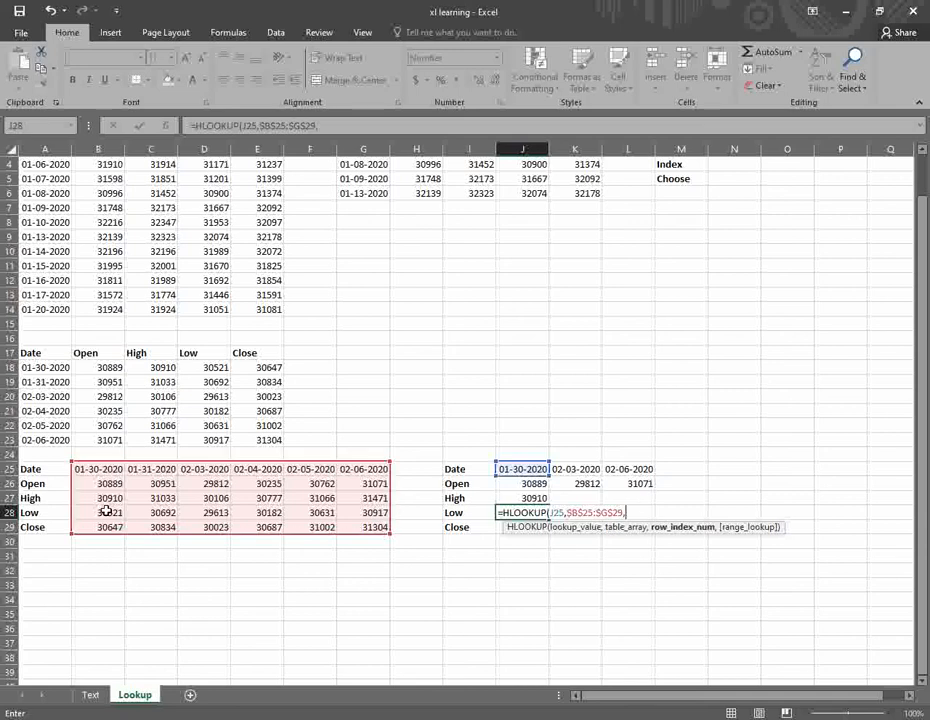
pyautogui.write('4,')
pyautogui.press('Return')
# - Enter =HLOOKUP(J25,$B$25:$G$29,5,FALSE) in J29 for Close 30647, then select J27:J29
pyautogui.write('=hl')
pyautogui.press('Tab')
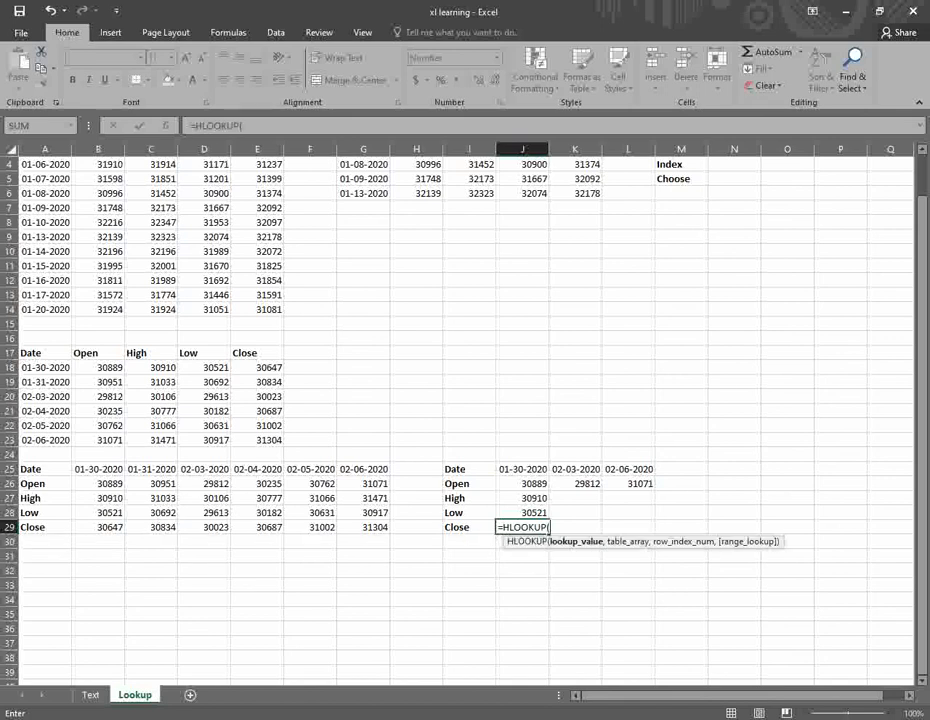
pyautogui.click(533, 470)
pyautogui.write(',')
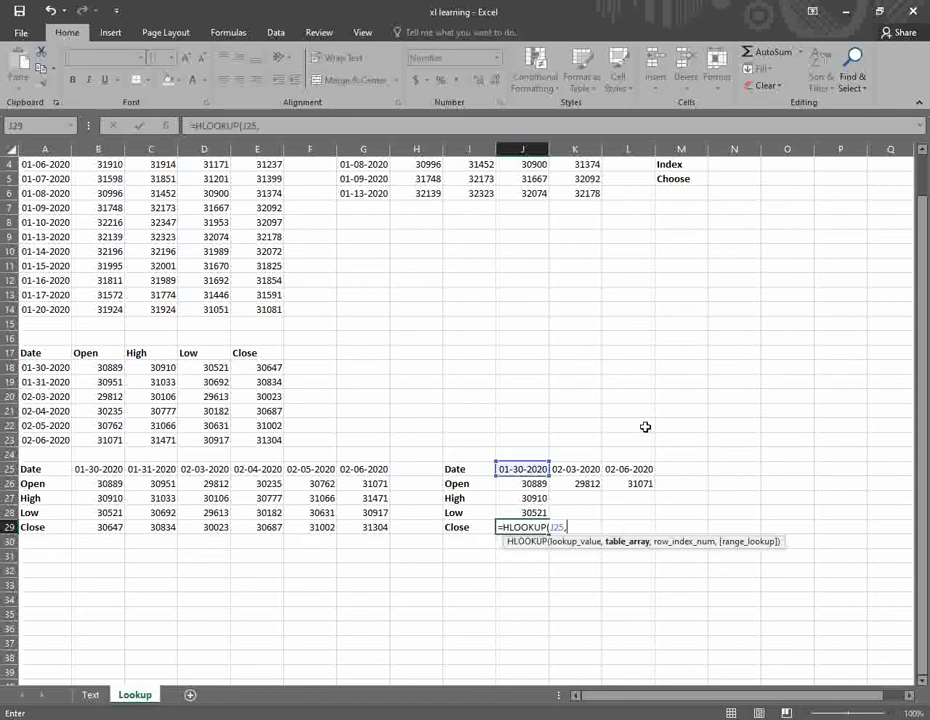
pyautogui.moveTo(100, 469); pyautogui.dragTo(366, 527)
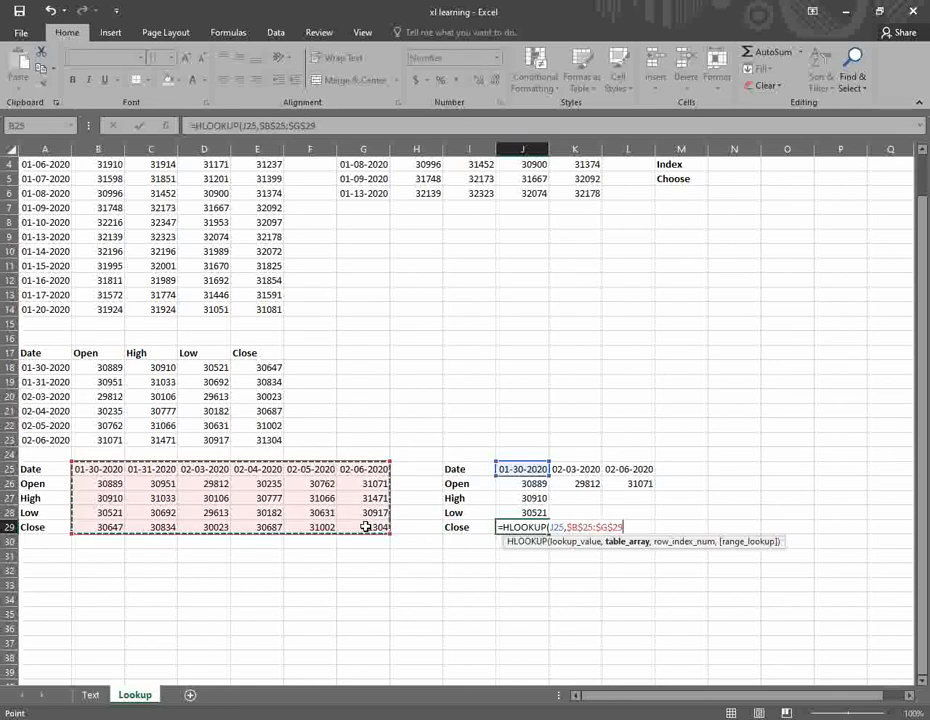
pyautogui.press('F4')
pyautogui.write(',')
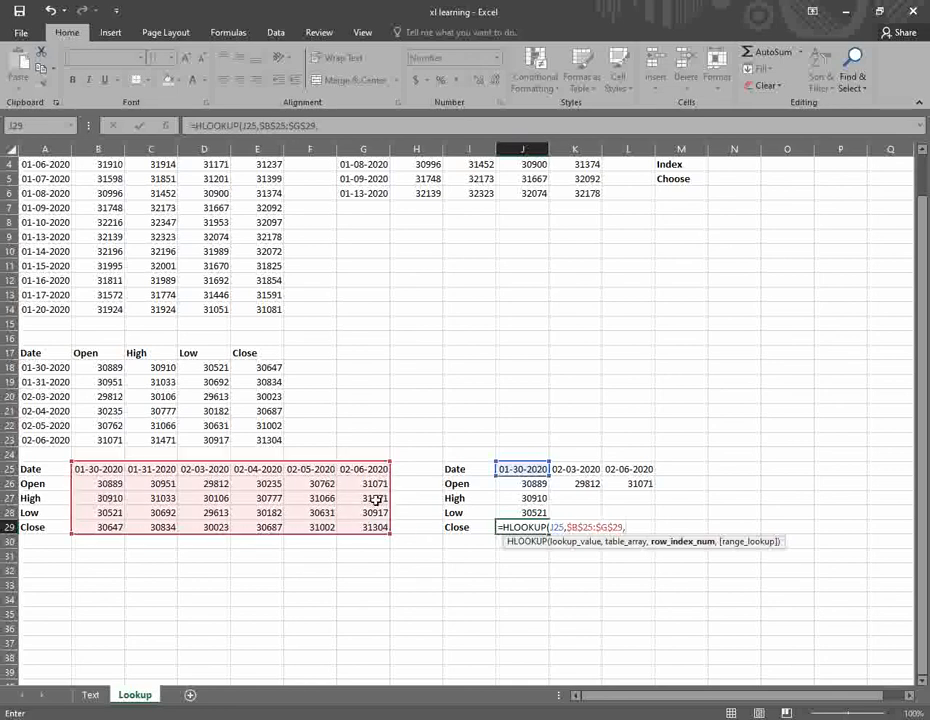
pyautogui.write('5,')
pyautogui.press('Down')
pyautogui.press('Return')
pyautogui.press('Up')
pyautogui.press('Up')
pyautogui.hotkey('shift', 'Down')
pyautogui.hotkey('shift', 'Down')
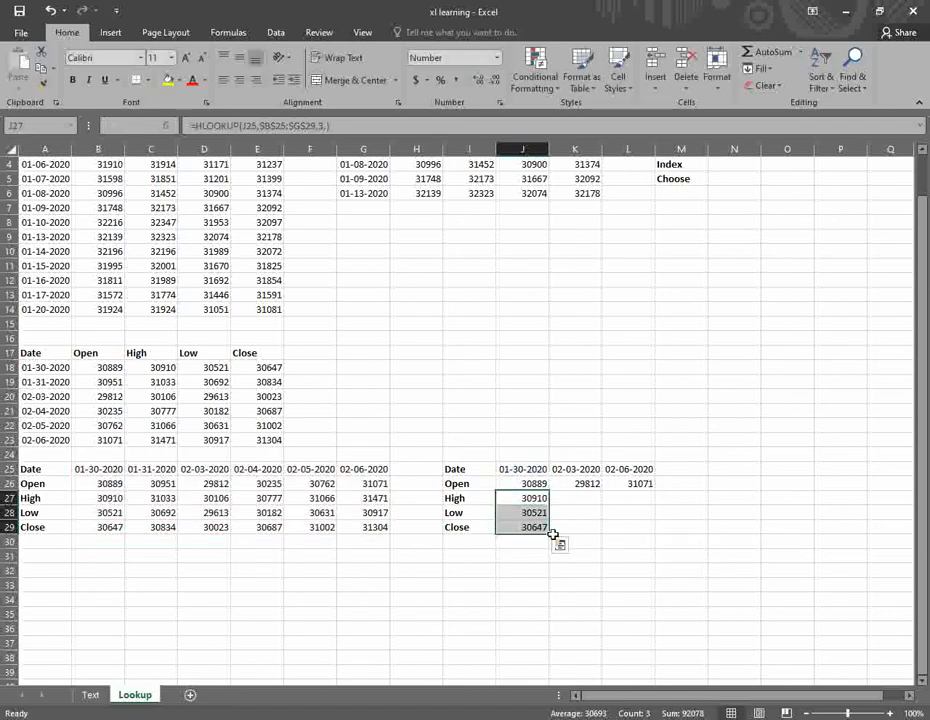
pyautogui.moveTo(548, 534); pyautogui.dragTo(634, 521)
pyautogui.click(634, 522)
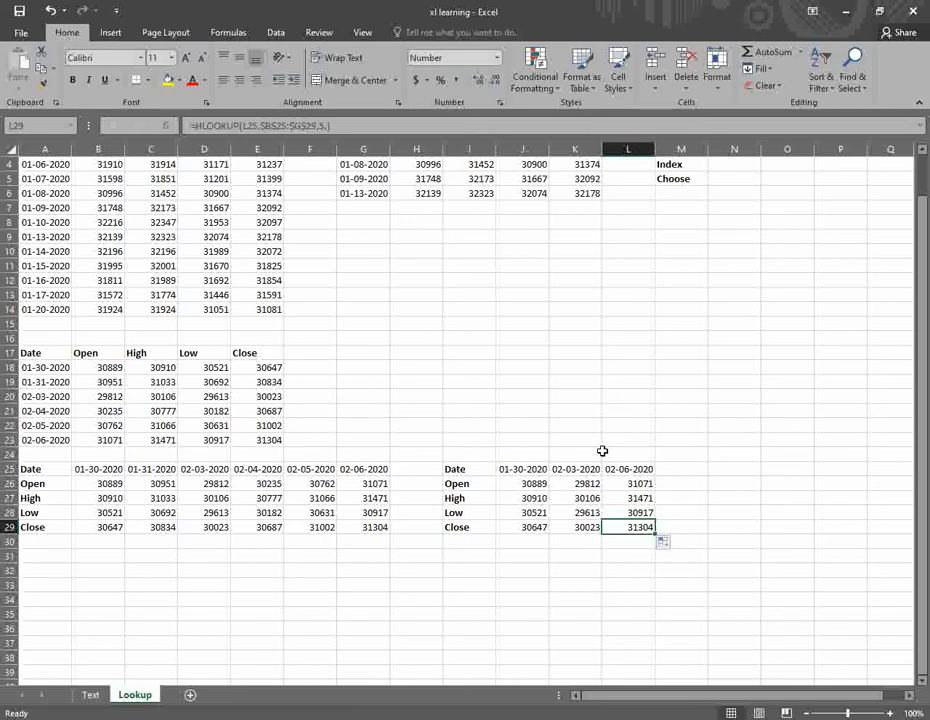
pyautogui.press('Up')
pyautogui.press('Up')
pyautogui.press('Up')
pyautogui.press('Left')
pyautogui.press('Left')
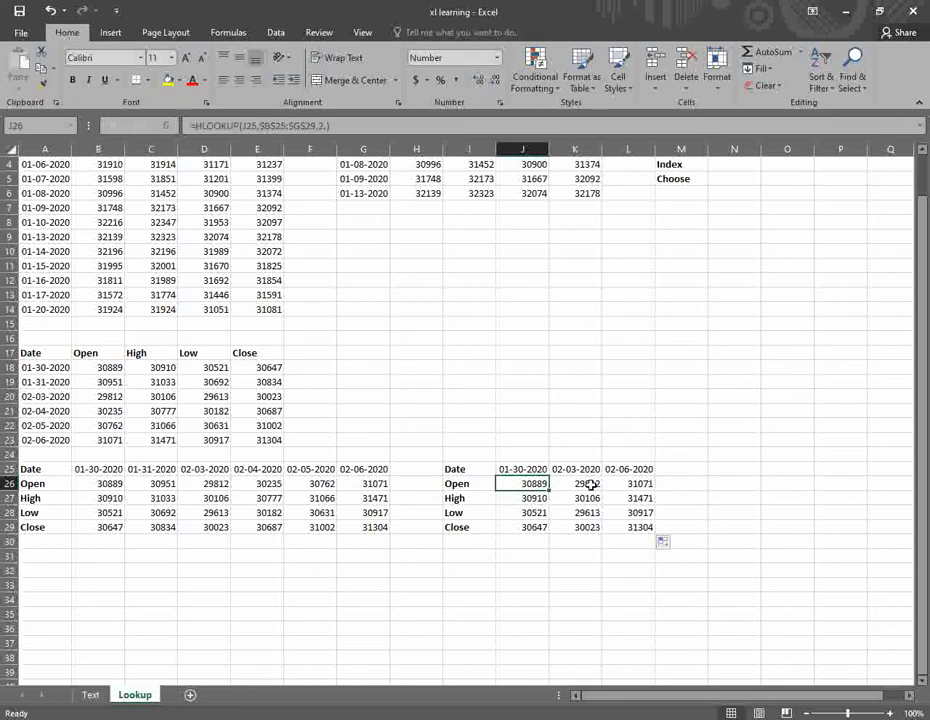
pyautogui.scroll(-2, 581, 485)
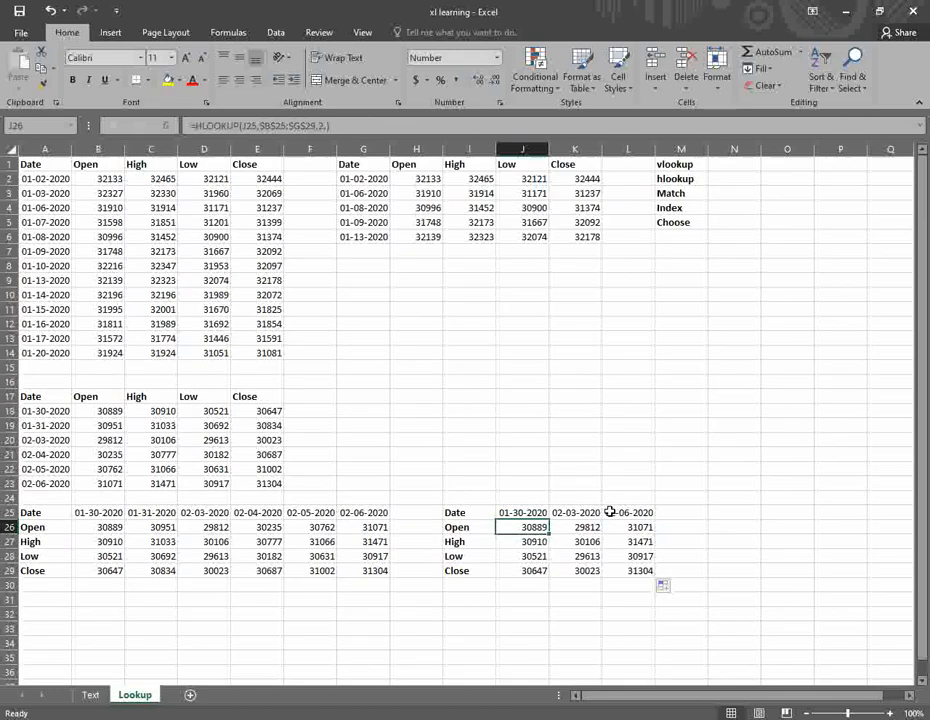
pyautogui.click(62, 473)
pyautogui.scroll(3, 673, 546)
pyautogui.click(677, 166)
pyautogui.click(677, 180)
pyautogui.click(676, 196)
pyautogui.click(426, 367)
pyautogui.scroll(-2, 600, 463)
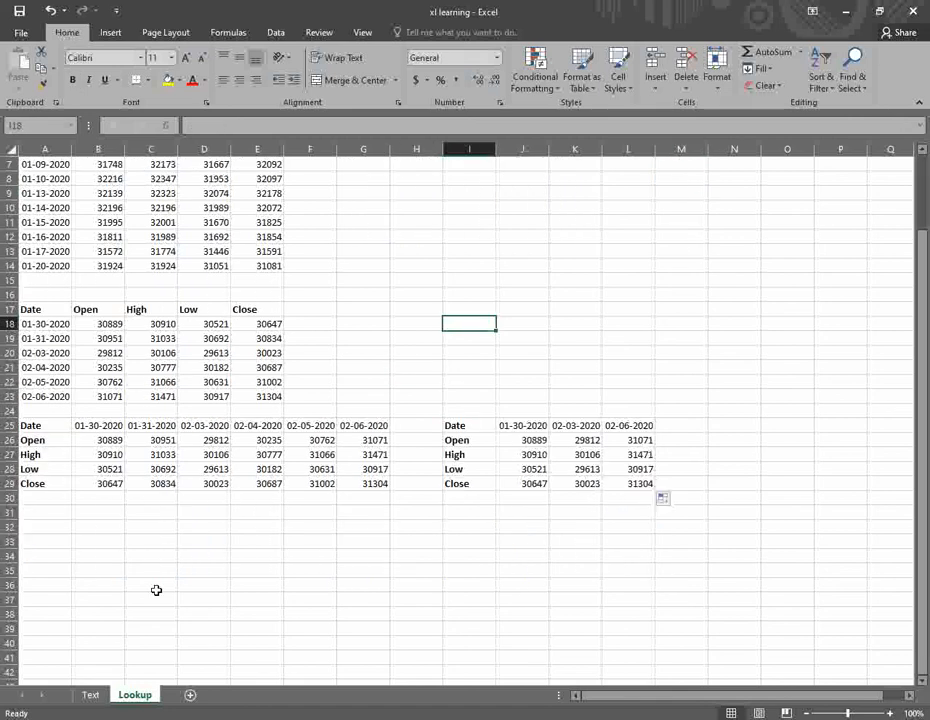
pyautogui.click(296, 541)
pyautogui.scroll(2, 353, 455)
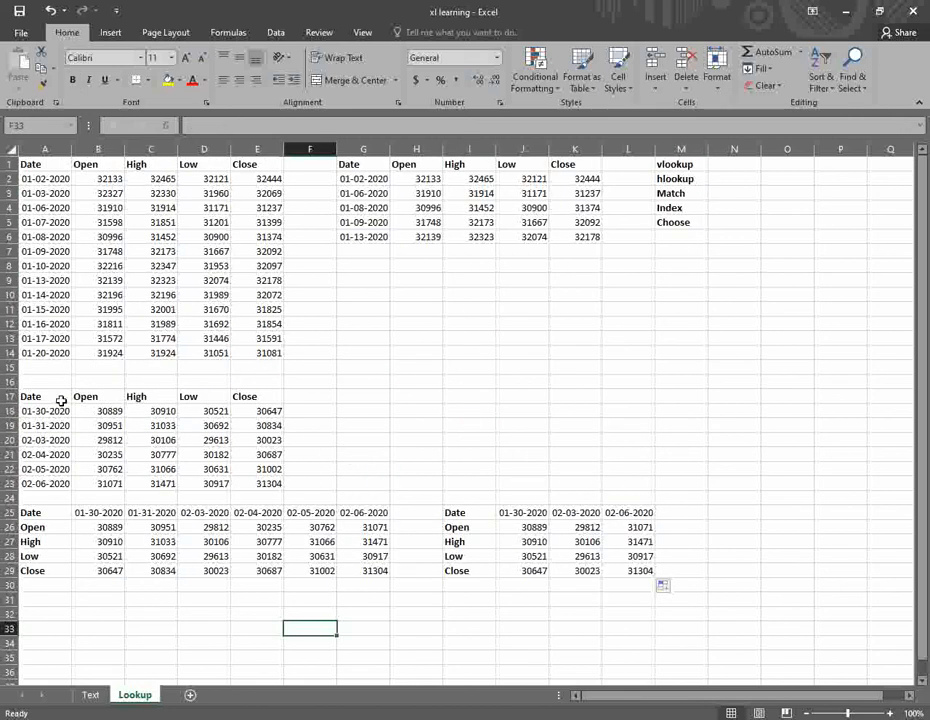
# - Begin a MATCH formula in G17, then cancel the unfinished entry
pyautogui.click(363, 397)
pyautogui.write('=MAT')
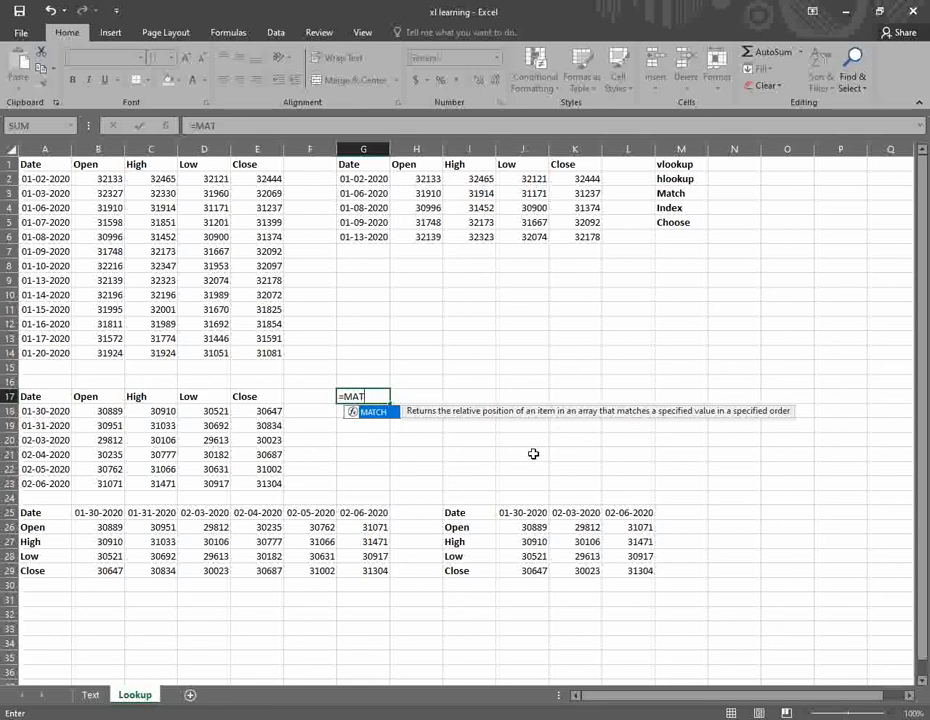
pyautogui.press('Tab')
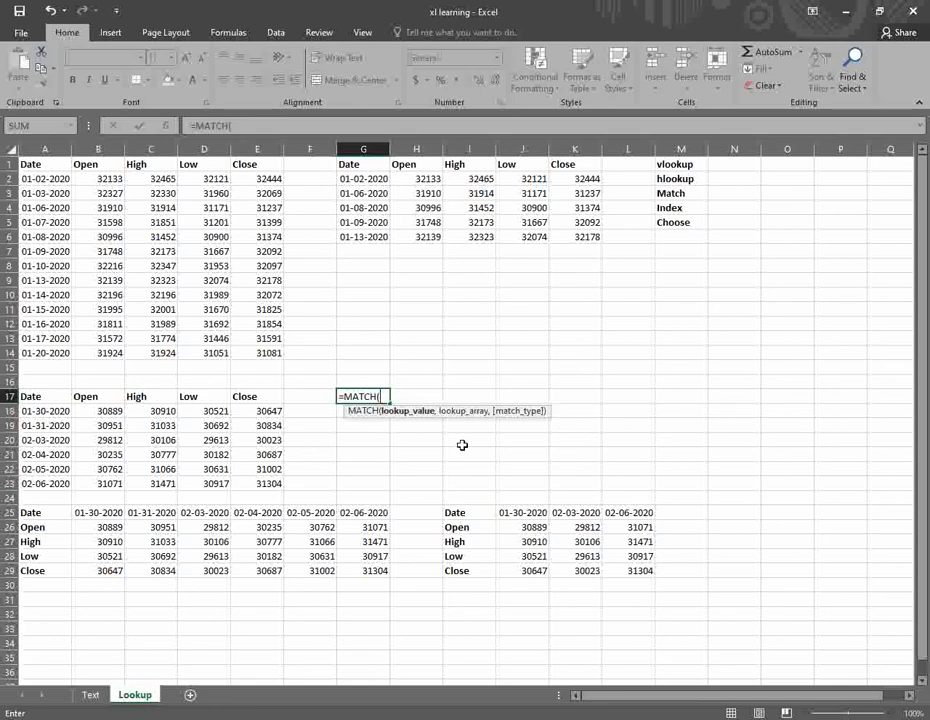
pyautogui.press('Escape')
# - Copy the Low value 29613 from the 02-03-2020 row into H15
pyautogui.press('Left')
pyautogui.press('Left')
pyautogui.press('Down')
pyautogui.press('Down')
pyautogui.press('Down')
pyautogui.press('Left')
pyautogui.hotkey('ctrl', 'c')
pyautogui.press('Up')
pyautogui.press('Up')
pyautogui.press('Up')
pyautogui.press('Up')
pyautogui.press('Up')
pyautogui.press('Right')
pyautogui.press('Right')
pyautogui.press('Right')
pyautogui.press('Right')
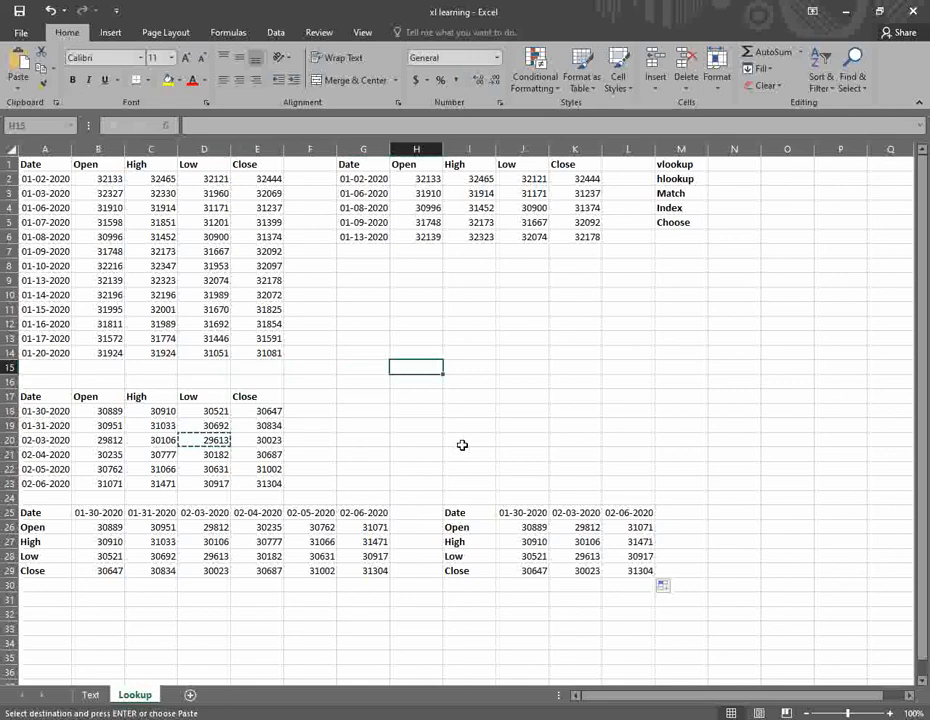
pyautogui.hotkey('ctrl', 'v')
pyautogui.press('Escape')
# - Start a =MATCH( formula in H16 beneath the pasted value
pyautogui.press('Left')
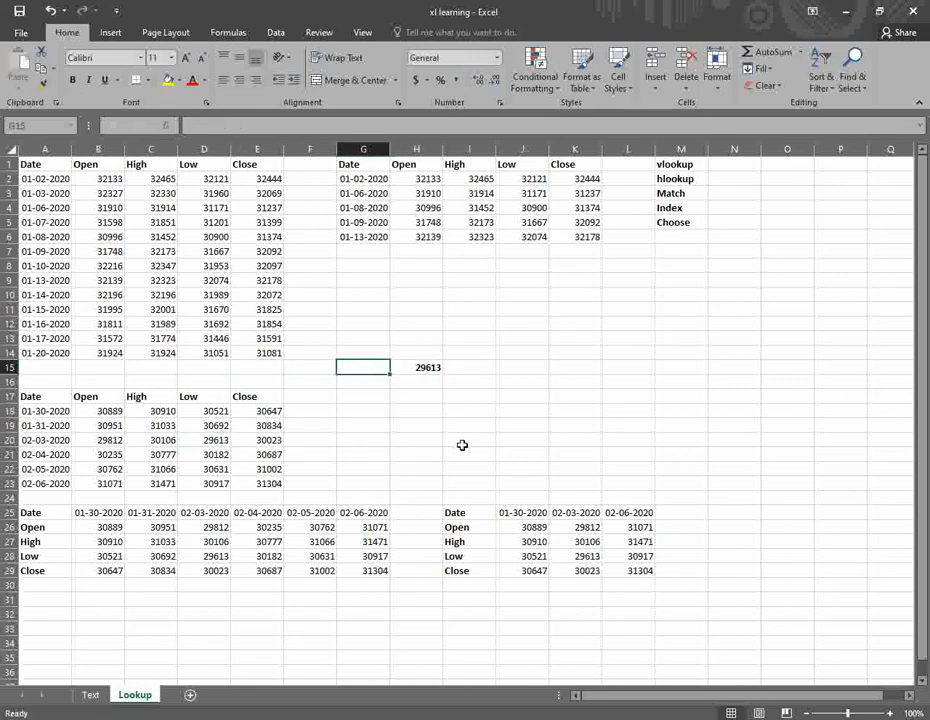
pyautogui.press('Down')
pyautogui.press('Right')
pyautogui.write('=MATCH(')
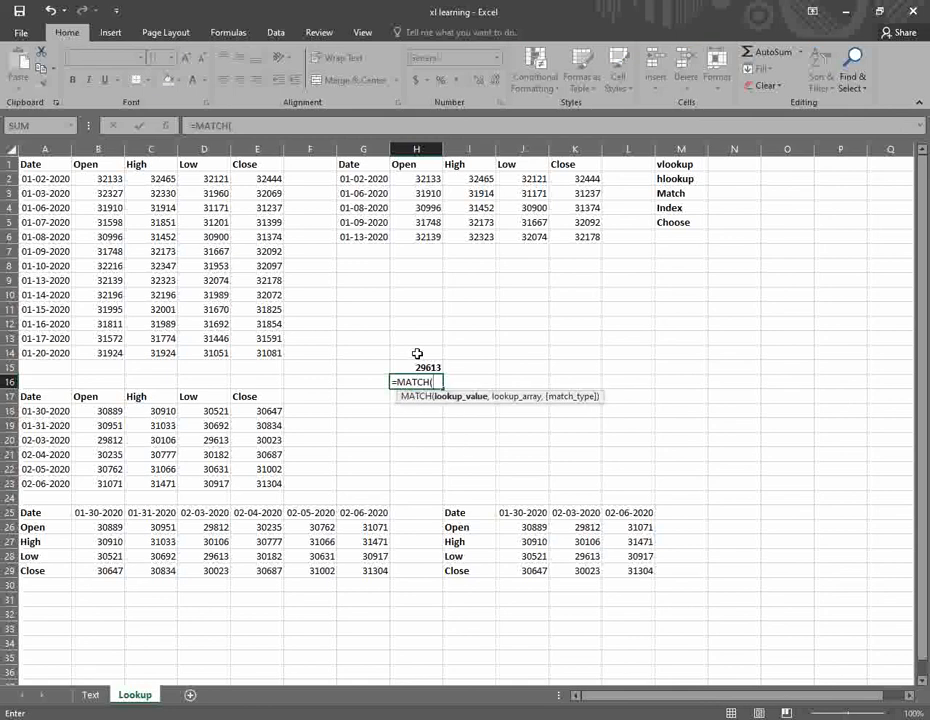
# - Complete =MATCH(H15,B18:E23,0) over the whole second price table, which returns #N/A
pyautogui.click(417, 367)
pyautogui.write(',')
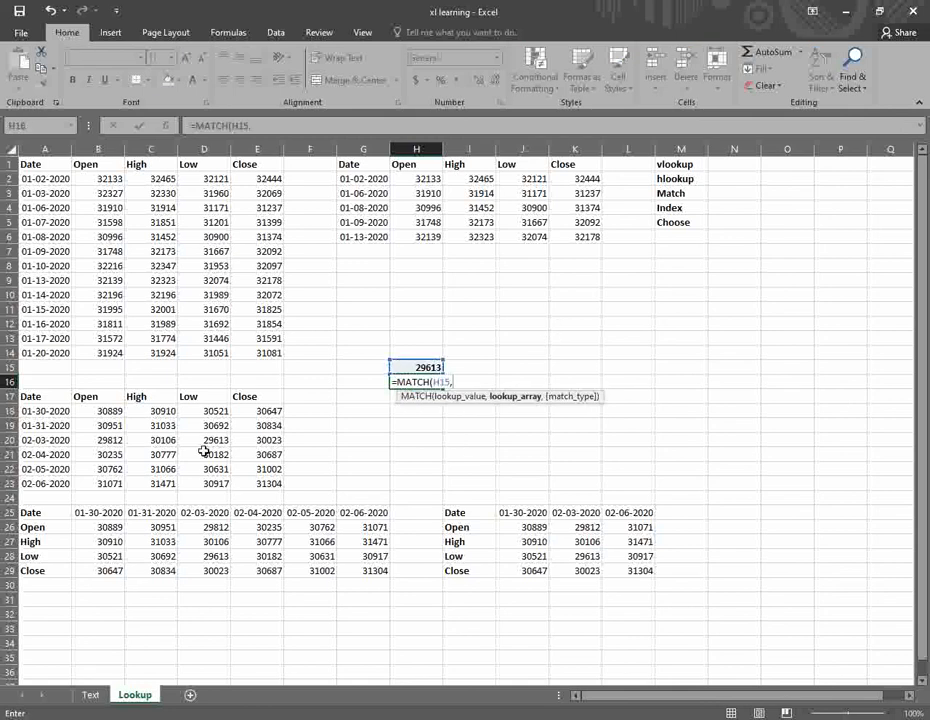
pyautogui.moveTo(106, 412); pyautogui.dragTo(255, 484)
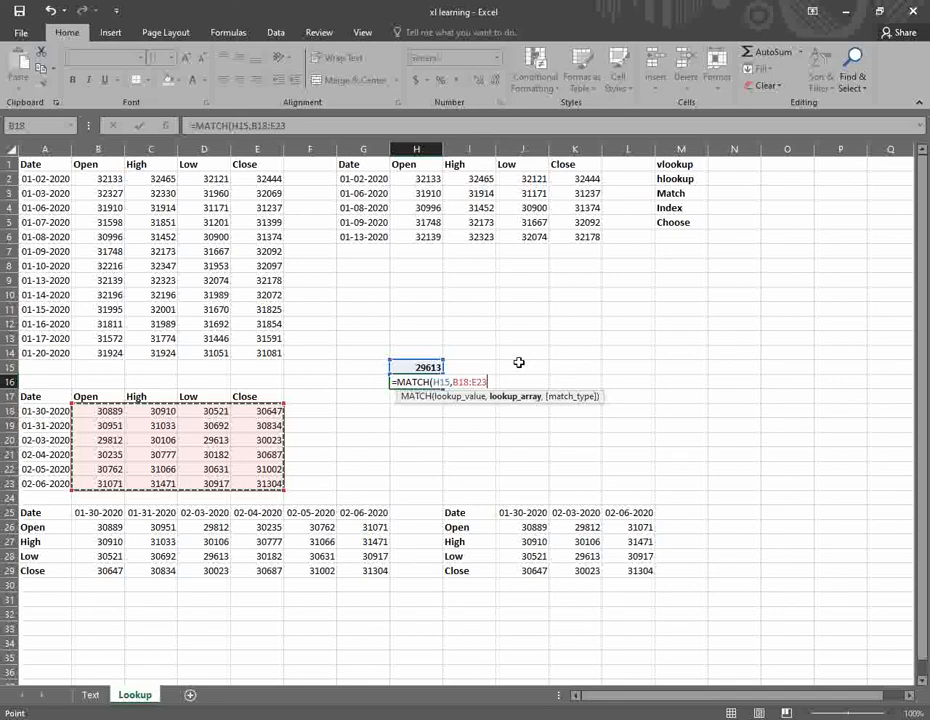
pyautogui.write(',')
pyautogui.press('Down')
pyautogui.press('Return')
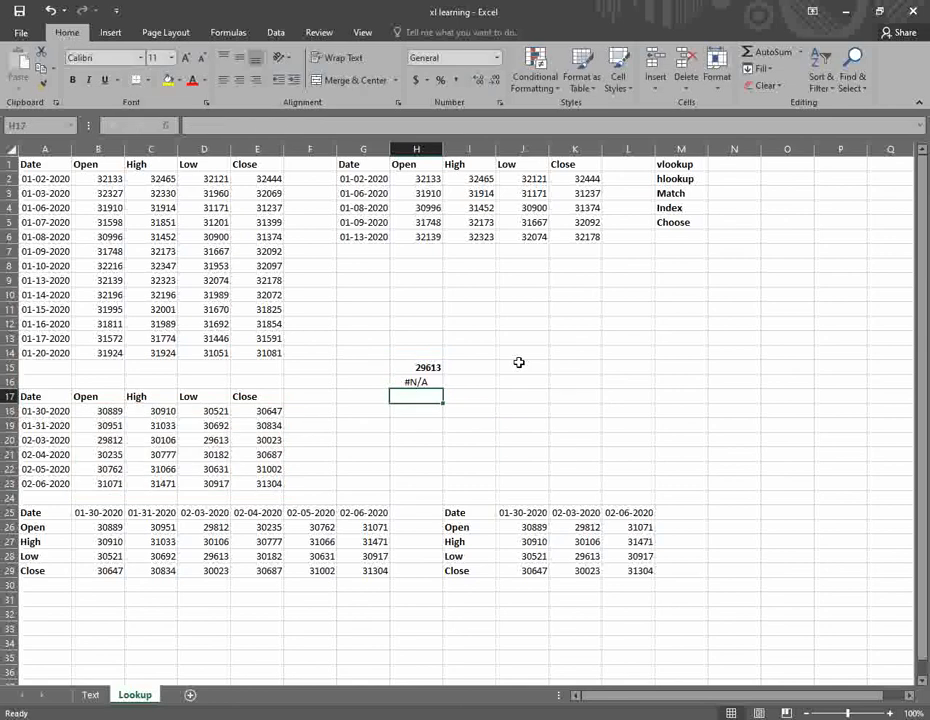
pyautogui.press('Up')
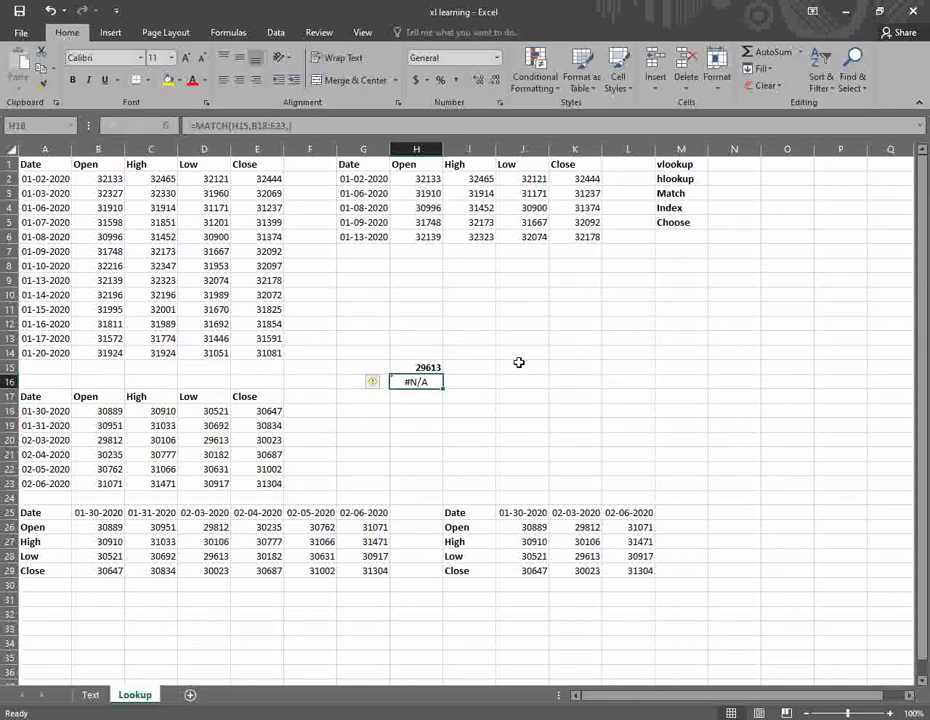
# - Restart H16 as a MATCH formula with H15 as the lookup value
pyautogui.write('=')
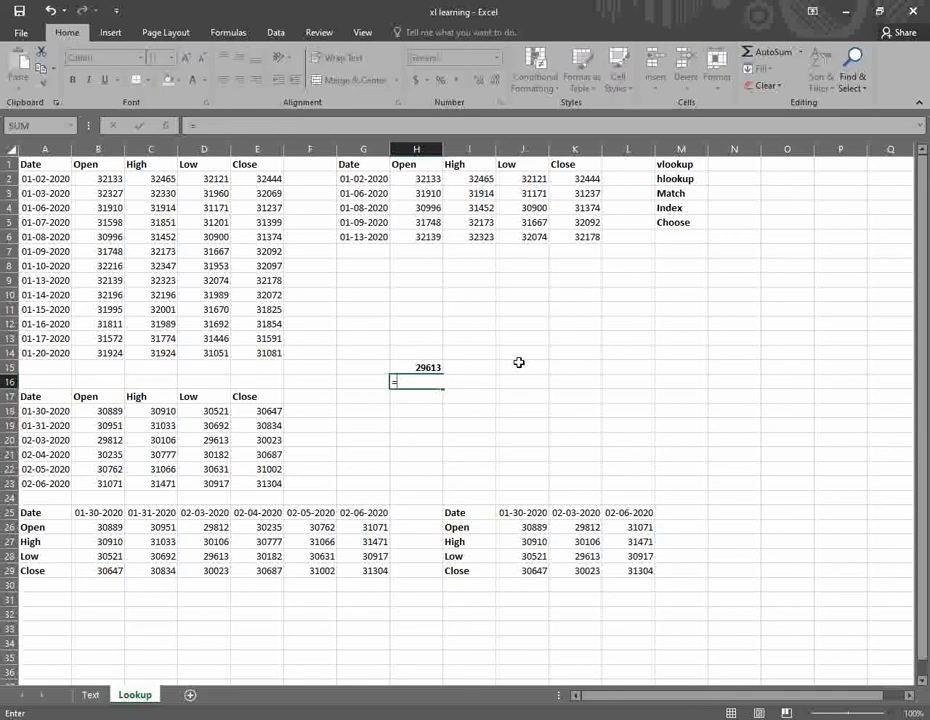
pyautogui.press('Escape')
pyautogui.write('=')
pyautogui.press('Up')
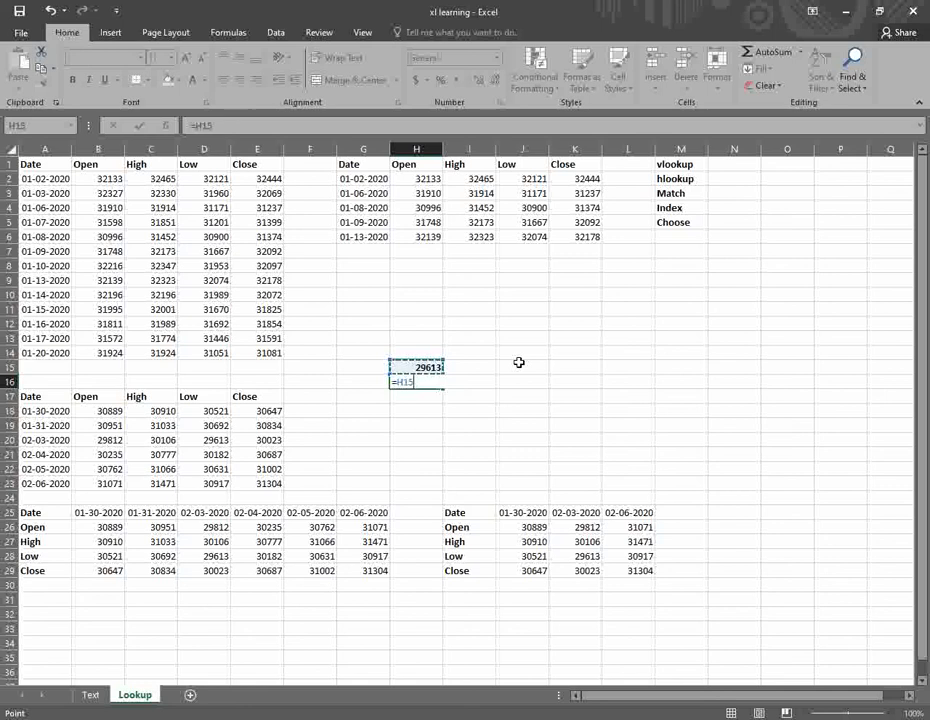
pyautogui.press('BackSpace')
pyautogui.press('BackSpace')
pyautogui.press('BackSpace')
pyautogui.write('MAT')
pyautogui.press('Tab')
pyautogui.press('Up')
pyautogui.write(',')
# - Limit the range to the Low column D18:D23 with exact match, returning 3
pyautogui.press('Left')
pyautogui.press('Left')
pyautogui.press('Left')
pyautogui.press('Down')
pyautogui.press('Down')
pyautogui.press('Left')
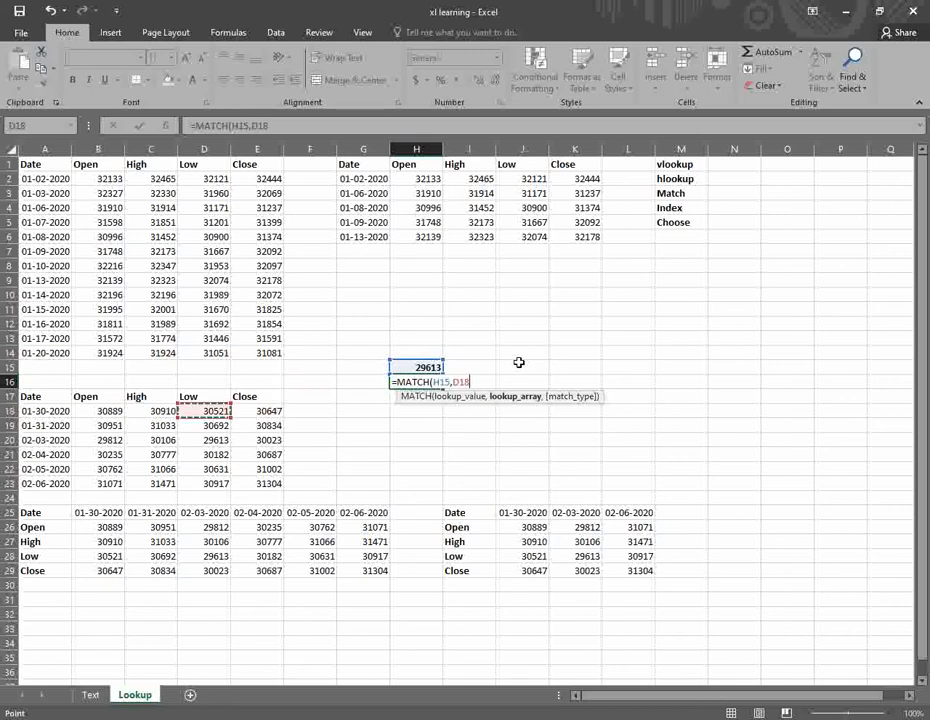
pyautogui.hotkey('shift', 'Down')
pyautogui.hotkey('shift', 'Down')
pyautogui.hotkey('shift', 'Down')
pyautogui.hotkey('shift', 'Down')
pyautogui.hotkey('shift', 'Down')
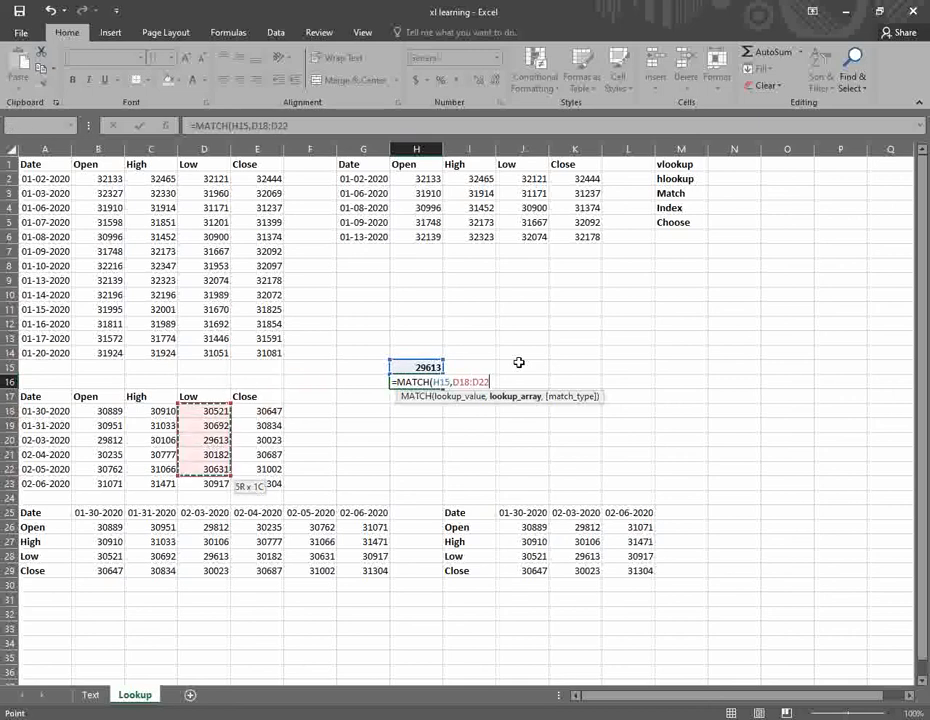
pyautogui.write(',')
pyautogui.press('Down')
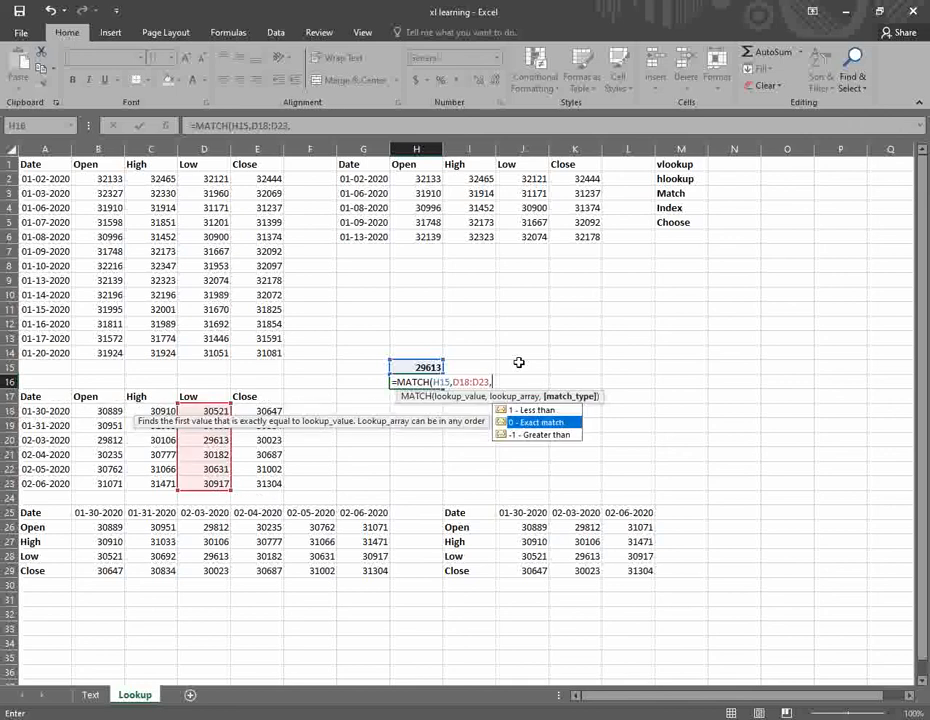
pyautogui.press('Tab')
pyautogui.press('Return')
# - Check that 29613 sits third in the Low column, confirming the result
pyautogui.press('Up')
pyautogui.press('Left')
pyautogui.press('Left')
pyautogui.press('Left')
pyautogui.press('Down')
pyautogui.press('Down')
pyautogui.press('Left')
pyautogui.press('Down')
pyautogui.press('Down')
pyautogui.press('Right')
pyautogui.press('Right')
pyautogui.press('Right')
pyautogui.press('Right')
pyautogui.press('Right')
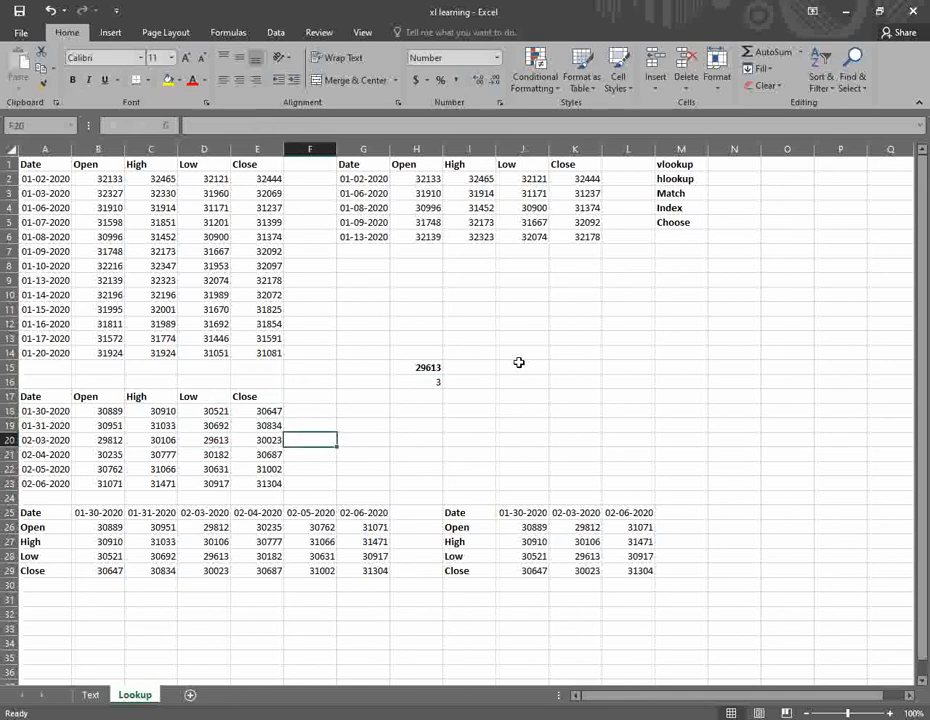
pyautogui.press('Up')
pyautogui.press('Up')
pyautogui.press('Up')
pyautogui.press('Up')
pyautogui.press('Up')
# - Label G15 as MATCH and G18 as INDEX
pyautogui.press('Left')
pyautogui.press('Left')
pyautogui.write('MATCH')
pyautogui.press('Right')
pyautogui.press('Down')
pyautogui.press('Down')
pyautogui.press('Left')
pyautogui.press('Down')
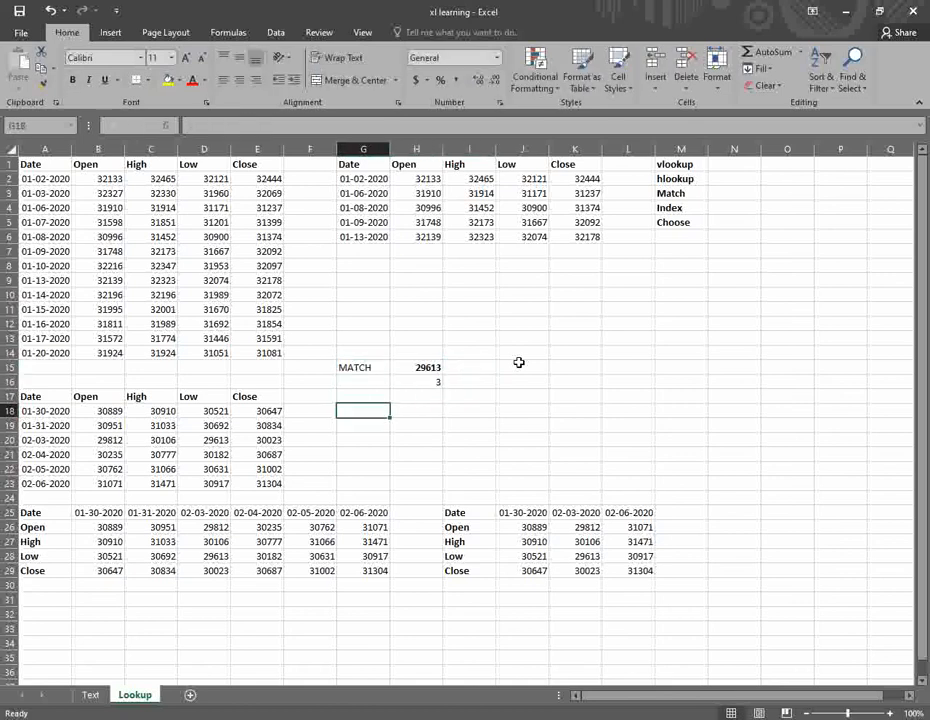
pyautogui.write('INDEX')
pyautogui.press('Right')
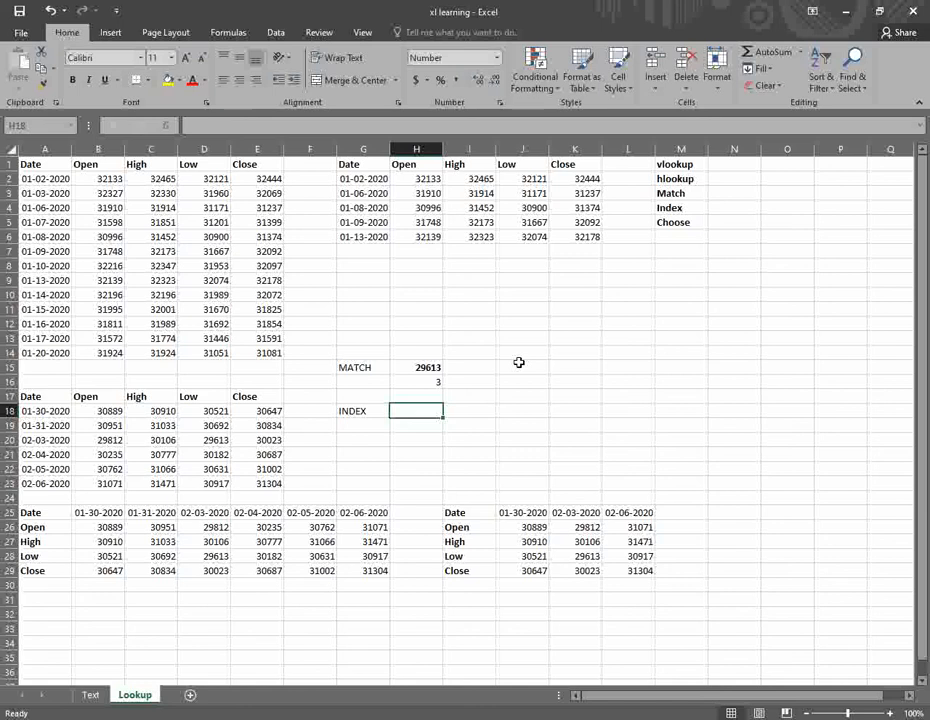
# - Add the headers ROW and COLOUM in H17:I17
pyautogui.press('Up')
pyautogui.write('ROW')
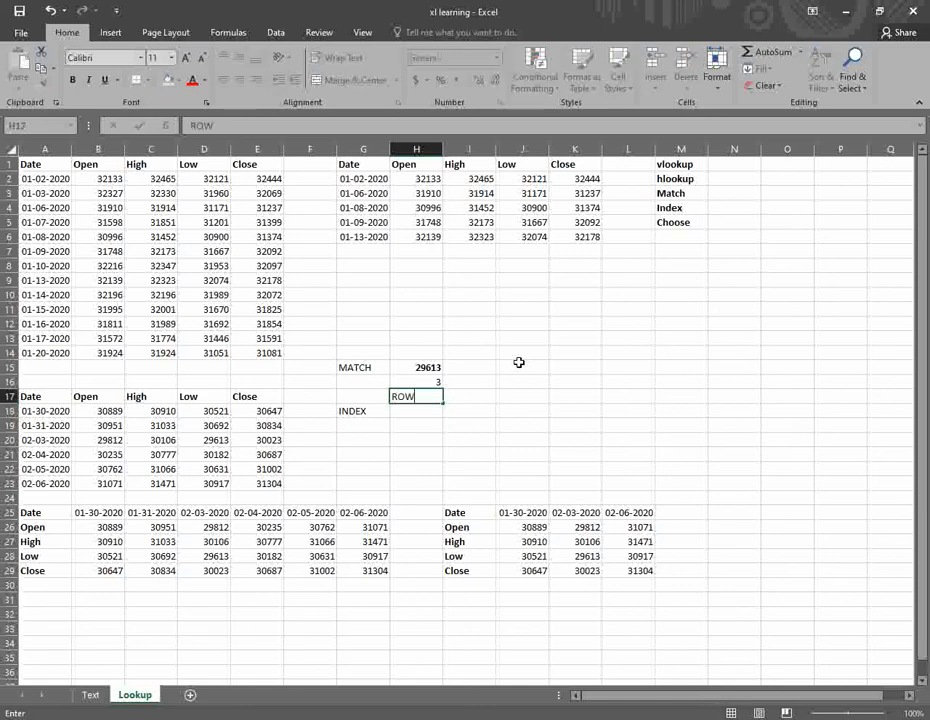
pyautogui.press('Right')
pyautogui.write('C')
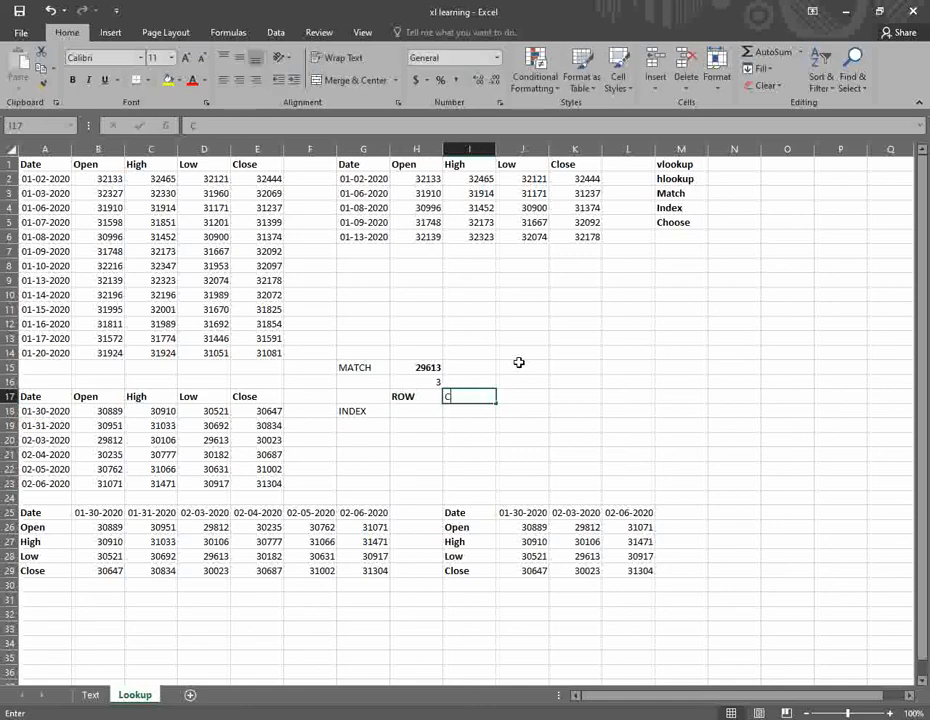
pyautogui.write('OLOUM')
pyautogui.press('Right')
# - Enter row number 3 in H18 and column number 2 in I18, replacing 5
pyautogui.press('Down')
pyautogui.press('Left')
pyautogui.press('Left')
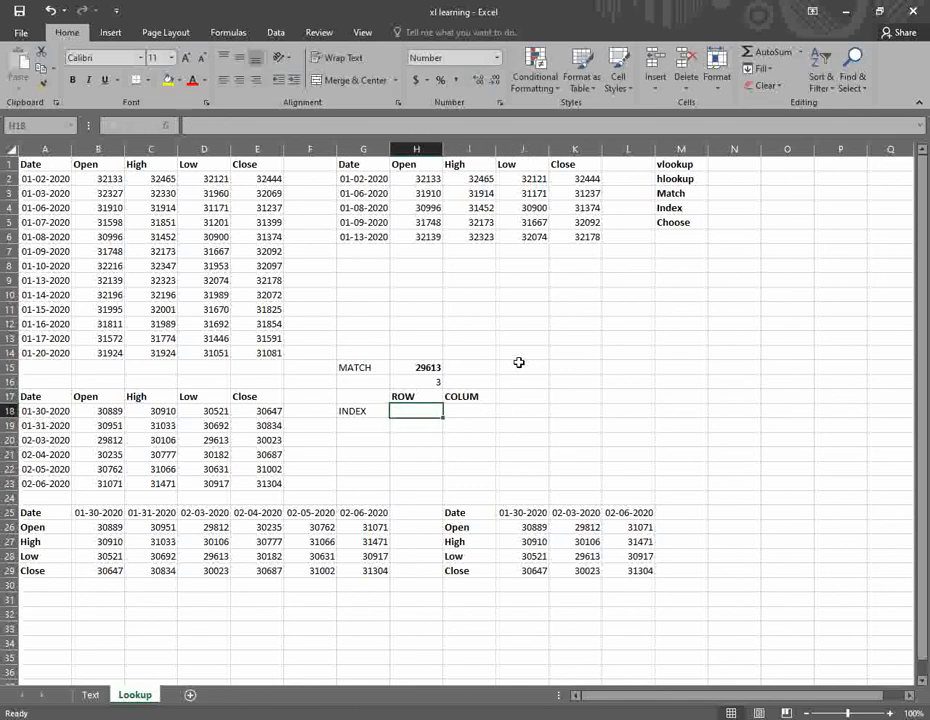
pyautogui.write('3')
pyautogui.press('Right')
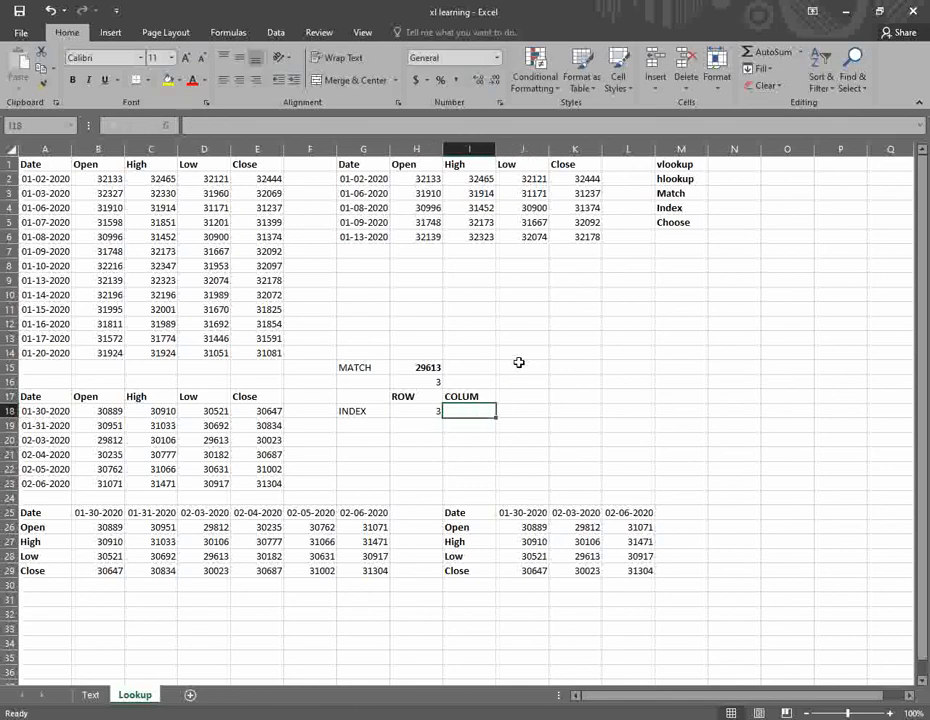
pyautogui.write('5')
pyautogui.press('Right')
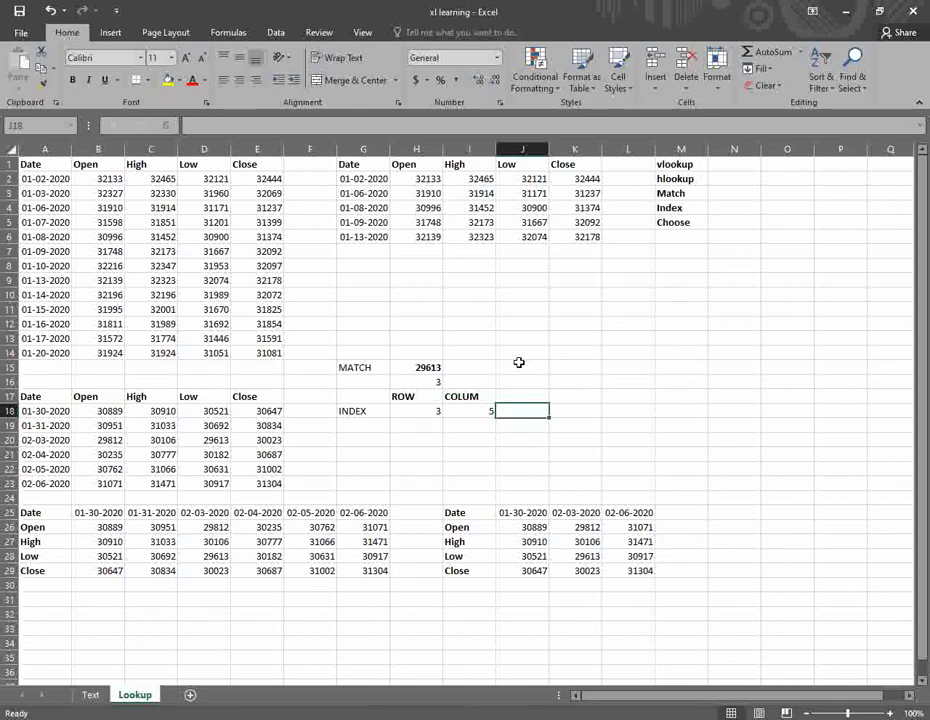
pyautogui.press('Left')
pyautogui.press('Delete')
pyautogui.write('2')
pyautogui.press('Left')
# - Start an =INDEX( formula in J18 and begin pointing at the array
pyautogui.press('Down')
pyautogui.press('Right')
pyautogui.press('Right')
pyautogui.press('Right')
pyautogui.press('Up')
pyautogui.press('Left')
pyautogui.write('=INDE')
pyautogui.press('Tab')
pyautogui.press('Left')
pyautogui.press('Left')
pyautogui.press('Left')
pyautogui.press('Left')
pyautogui.press('Left')
pyautogui.press('Left')
pyautogui.press('Left')
pyautogui.press('Left')
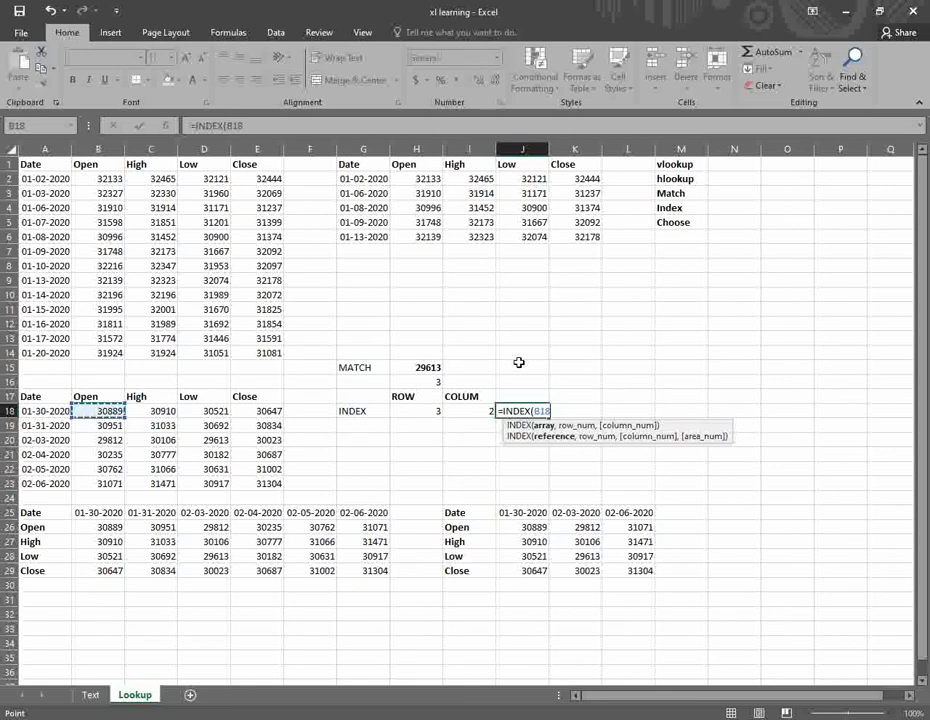
pyautogui.hotkey('shift', 'Down')
pyautogui.hotkey('shift', 'Down')
pyautogui.hotkey('shift', 'Down')
pyautogui.hotkey('shift', 'Down')
pyautogui.hotkey('shift', 'Down')
pyautogui.hotkey('shift', 'Right')
pyautogui.hotkey('shift', 'Right')
pyautogui.hotkey('shift', 'Right')
pyautogui.write(',')
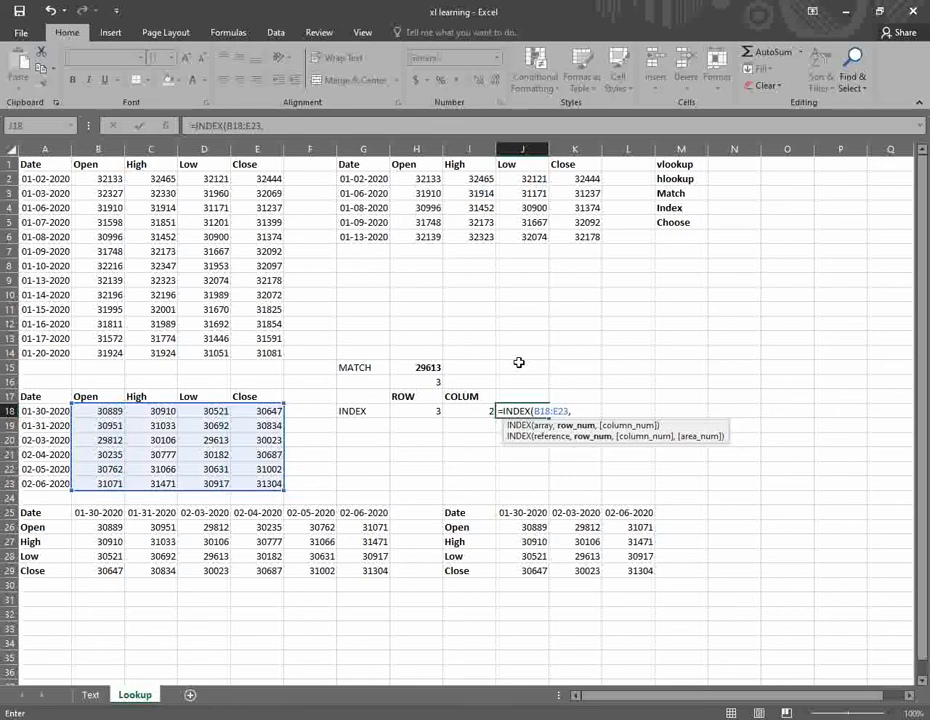
pyautogui.press('Up')
pyautogui.press('Up')
pyautogui.press('Up')
pyautogui.press('Left')
pyautogui.press('Down')
pyautogui.press('Down')
pyautogui.press('Left')
pyautogui.press('Down')
pyautogui.write(',')
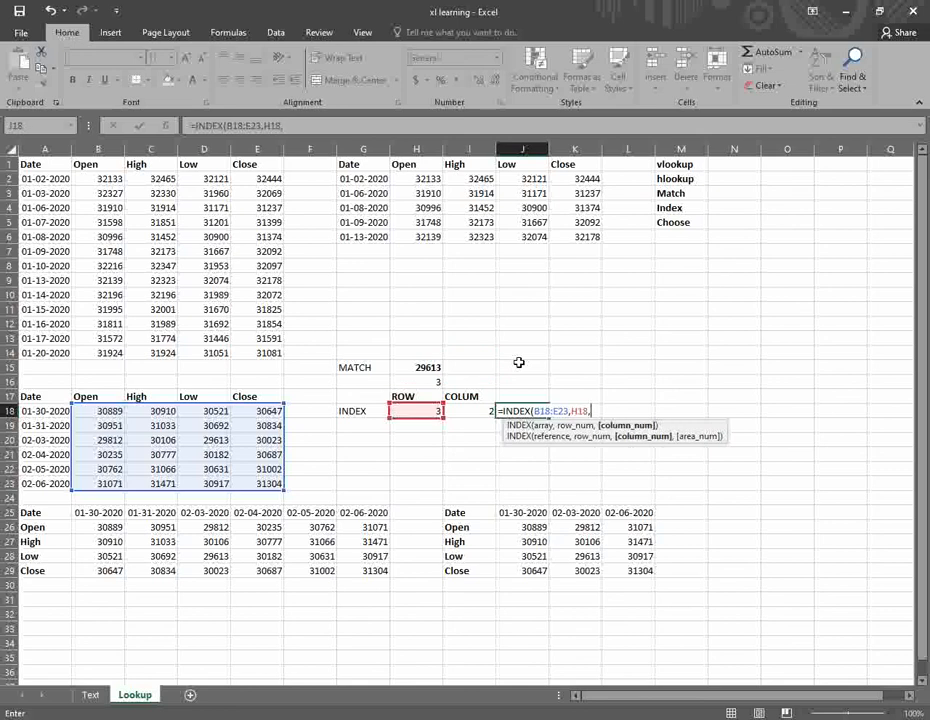
pyautogui.press('Left')
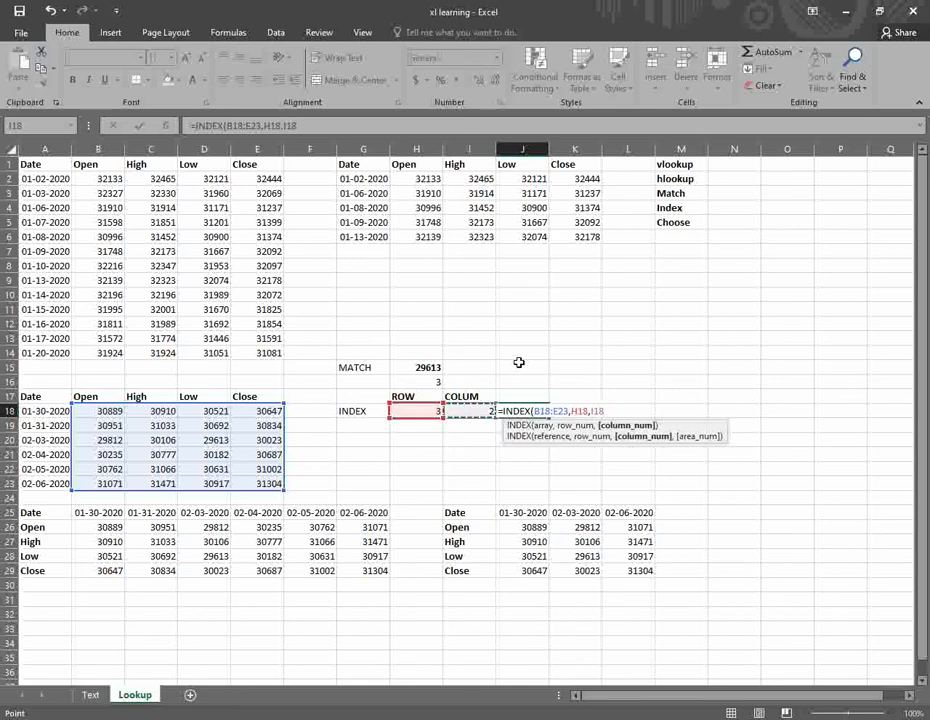
pyautogui.write(')')
pyautogui.hotkey('ctrl', 'Return')
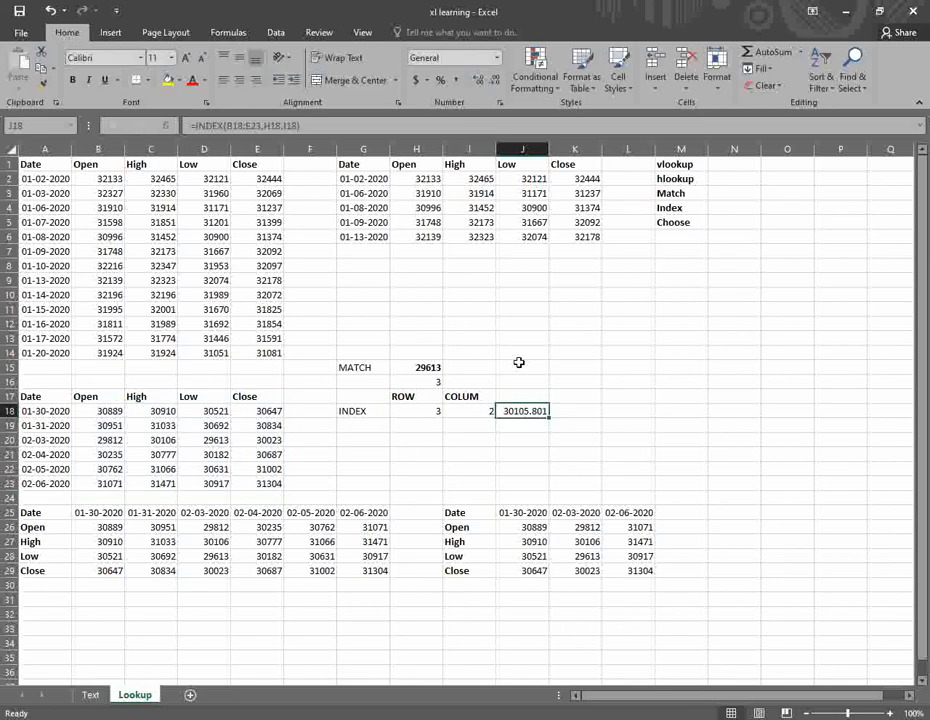
pyautogui.click(495, 79)
pyautogui.click(495, 79)
pyautogui.click(495, 79)
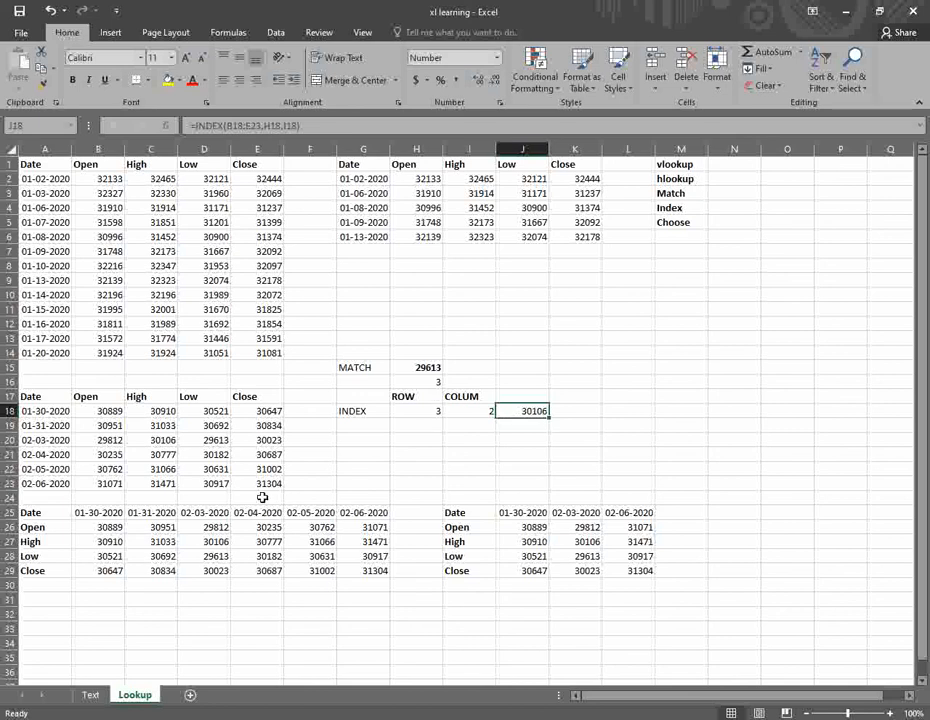
pyautogui.moveTo(103, 411); pyautogui.dragTo(280, 486)
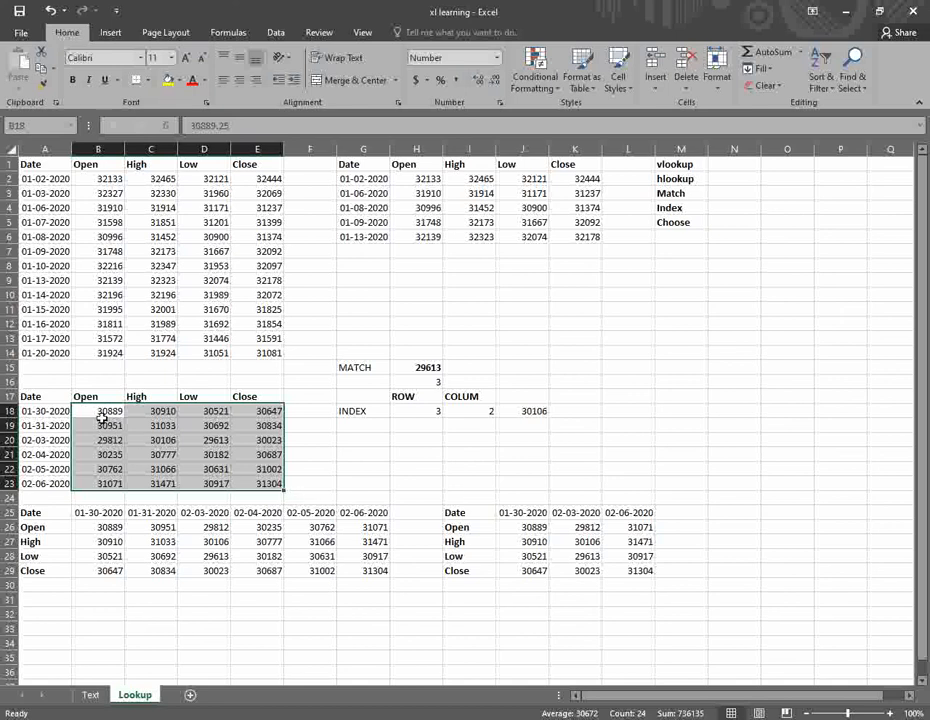
pyautogui.click(150, 440)
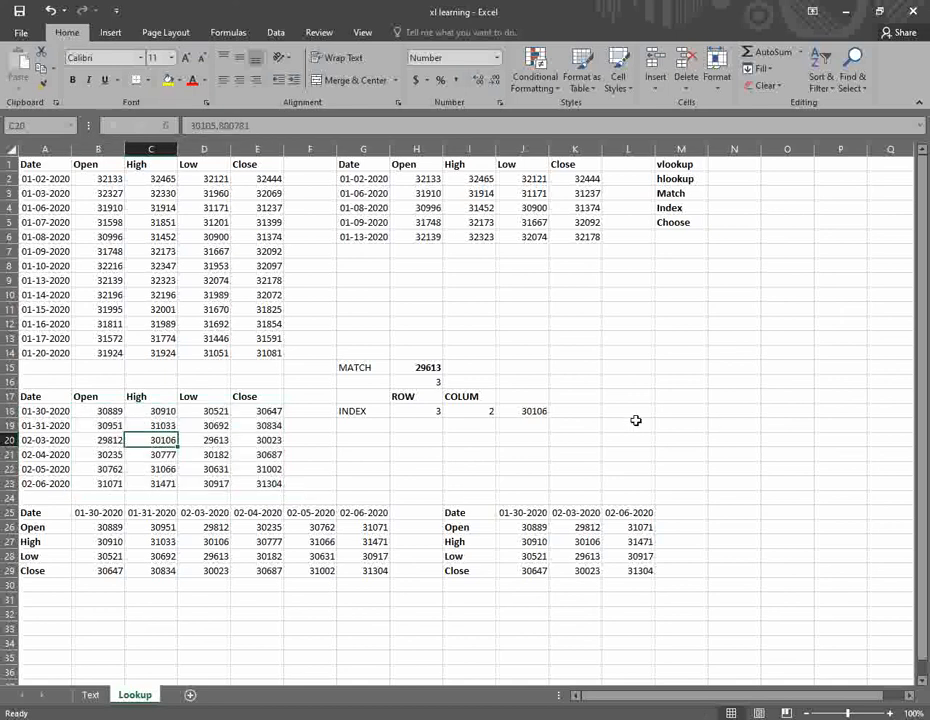
pyautogui.click(525, 409)
pyautogui.click(372, 442)
pyautogui.press('Right')
pyautogui.press('Right')
pyautogui.press('Right')
pyautogui.press('Left')
pyautogui.press('Left')
pyautogui.press('Left')
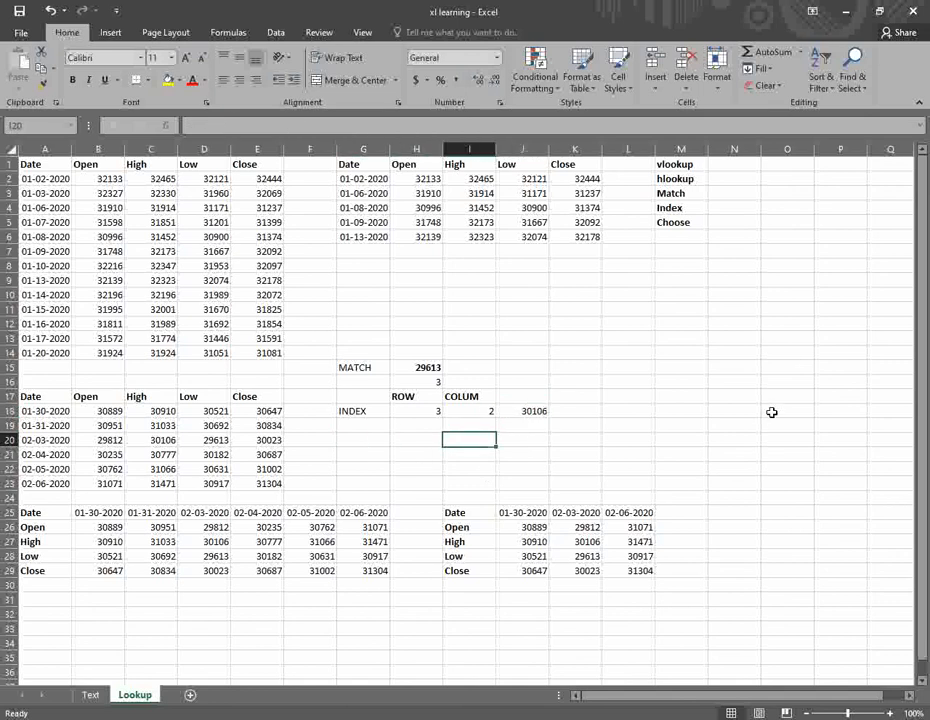
pyautogui.press('Right')
pyautogui.press('Right')
pyautogui.press('Right')
pyautogui.press('Right')
pyautogui.press('Right')
pyautogui.press('Up')
pyautogui.press('Up')
pyautogui.press('Up')
pyautogui.press('Up')
pyautogui.press('Left')
pyautogui.press('Down')
pyautogui.press('Down')
pyautogui.press('Left')
pyautogui.press('Left')
pyautogui.press('Up')
pyautogui.press('Up')
pyautogui.press('Up')
pyautogui.press('Up')
pyautogui.press('Up')
pyautogui.press('Up')
pyautogui.press('Up')
pyautogui.press('Up')
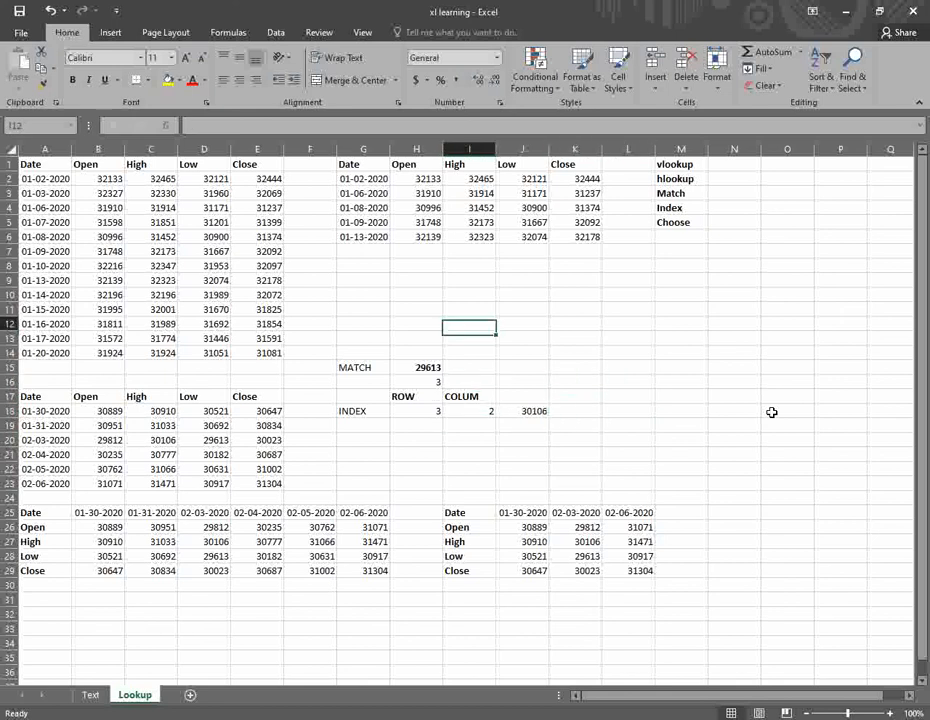
# - Enter CHOOSE in G10, INDEX in H10 and the index number 2 in I10
pyautogui.press('Left')
pyautogui.press('Left')
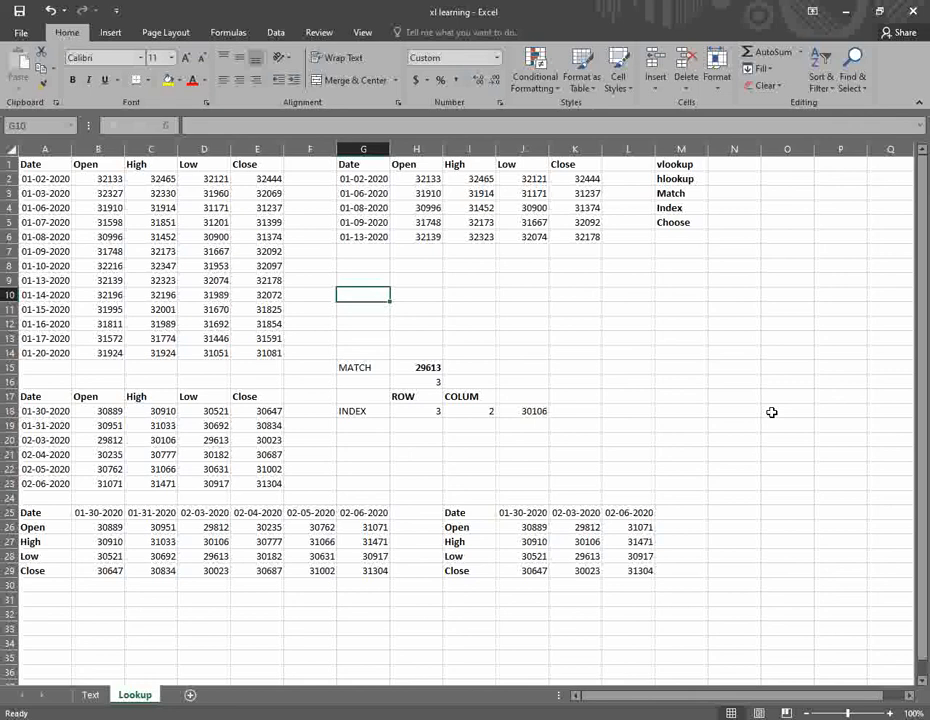
pyautogui.write('CHOOSE')
pyautogui.press('Tab')
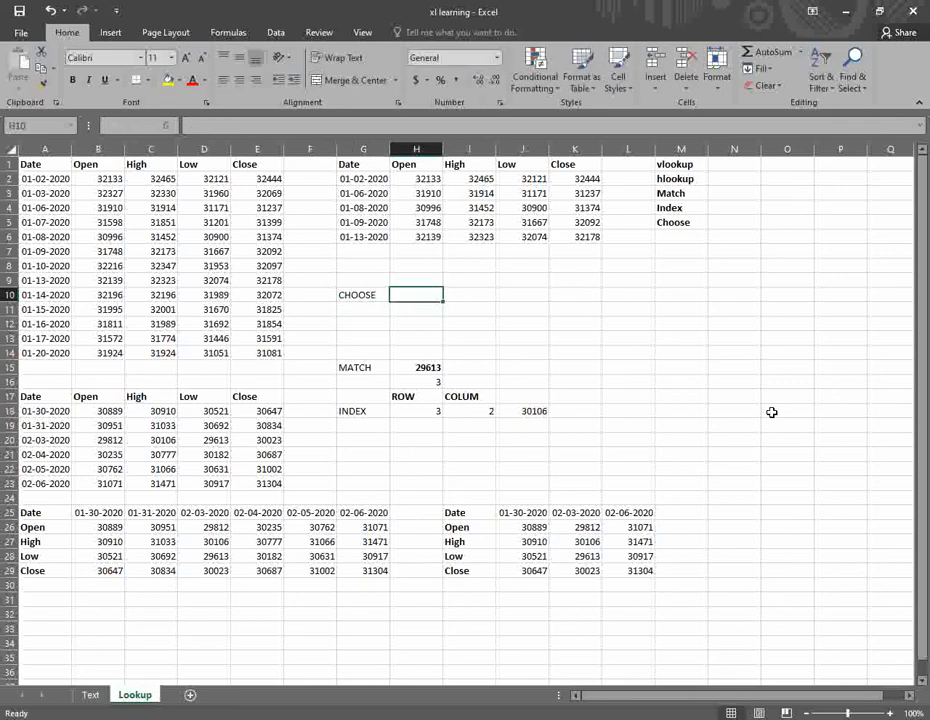
pyautogui.press('Right')
pyautogui.press('Left')
pyautogui.write('INDEX')
pyautogui.press('Tab')
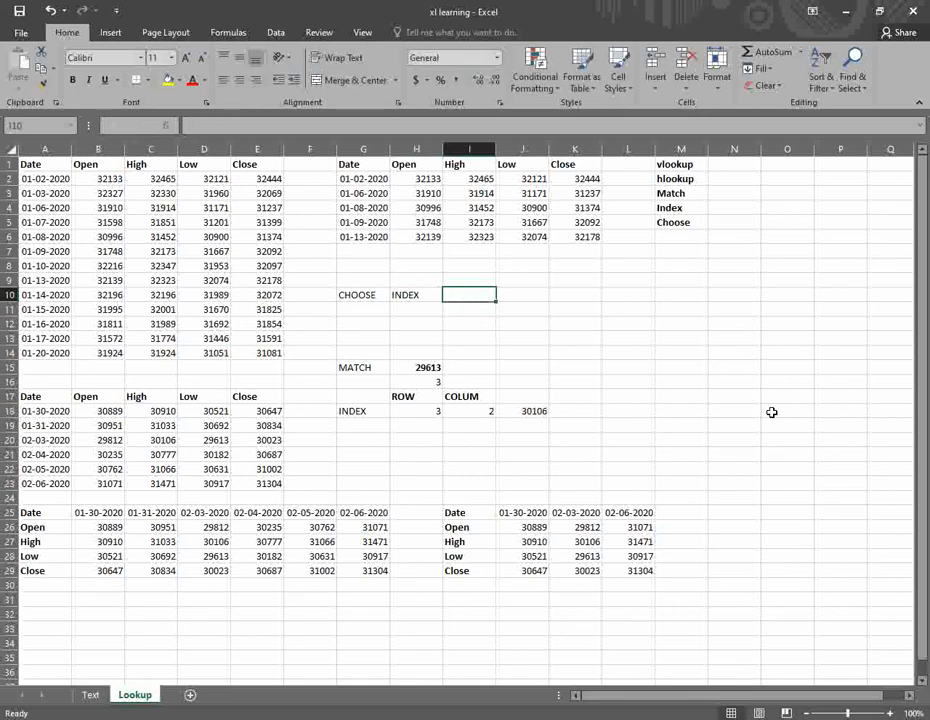
pyautogui.write('2')
pyautogui.hotkey('ctrl', 'Return')
# - Review the top-right table's header row from Date to Close and its lookup formulas
pyautogui.press('Left')
pyautogui.press('Up')
pyautogui.press('Up')
pyautogui.press('Up')
pyautogui.press('Up')
pyautogui.press('Up')
pyautogui.press('Up')
pyautogui.press('Up')
pyautogui.press('Up')
pyautogui.press('Up')
pyautogui.press('Left')
pyautogui.hotkey('shift', 'Right')
pyautogui.hotkey('shift', 'Right')
pyautogui.hotkey('shift', 'Right')
pyautogui.hotkey('shift', 'Right')
pyautogui.hotkey('ctrl', 'Left')
pyautogui.press('Right')
pyautogui.hotkey('ctrl', 'Right')
pyautogui.hotkey('ctrl', 'Right')
pyautogui.press('Down')
pyautogui.press('Up')
pyautogui.press('Left')
pyautogui.press('Left')
pyautogui.hotkey('ctrl', 'Left')
pyautogui.press('Right')
pyautogui.press('Right')
pyautogui.press('Right')
pyautogui.press('Right')
# - Start a CHOOSE formula in H11 below the INDEX label
pyautogui.press('Down')
pyautogui.press('Down')
pyautogui.press('Down')
pyautogui.press('Down')
pyautogui.press('Down')
pyautogui.press('Down')
pyautogui.press('Down')
pyautogui.press('Down')
pyautogui.press('Down')
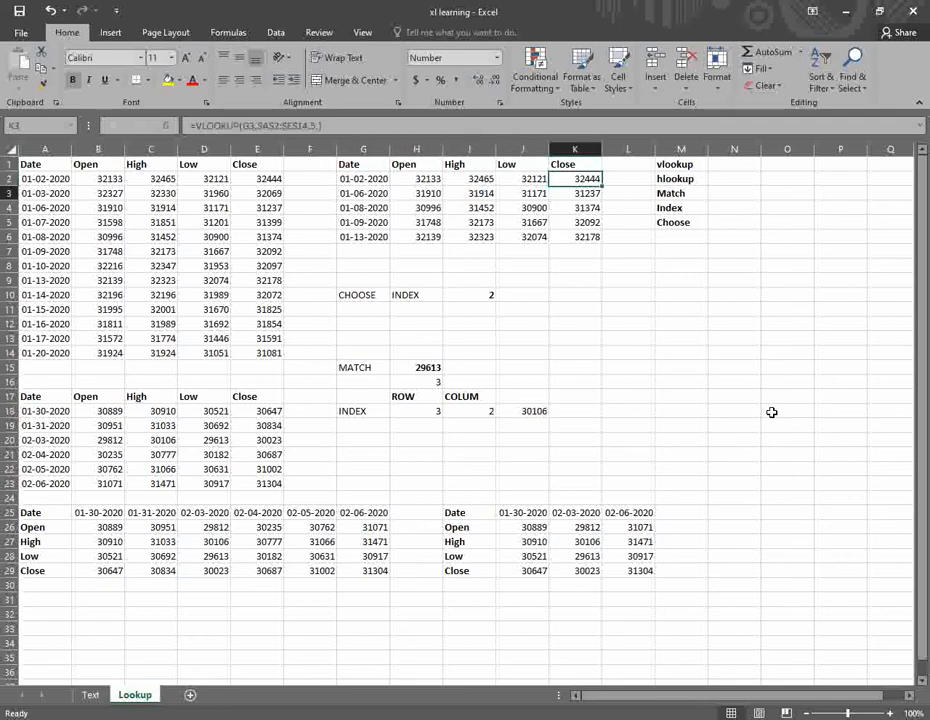
pyautogui.press('Left')
pyautogui.press('Left')
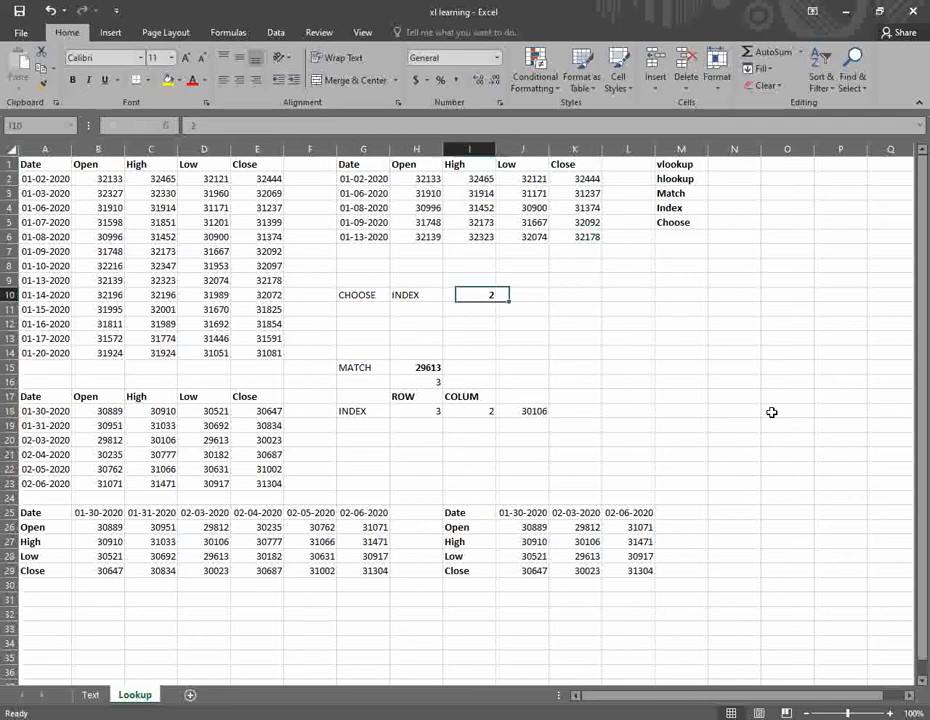
pyautogui.press('Down')
pyautogui.press('Left')
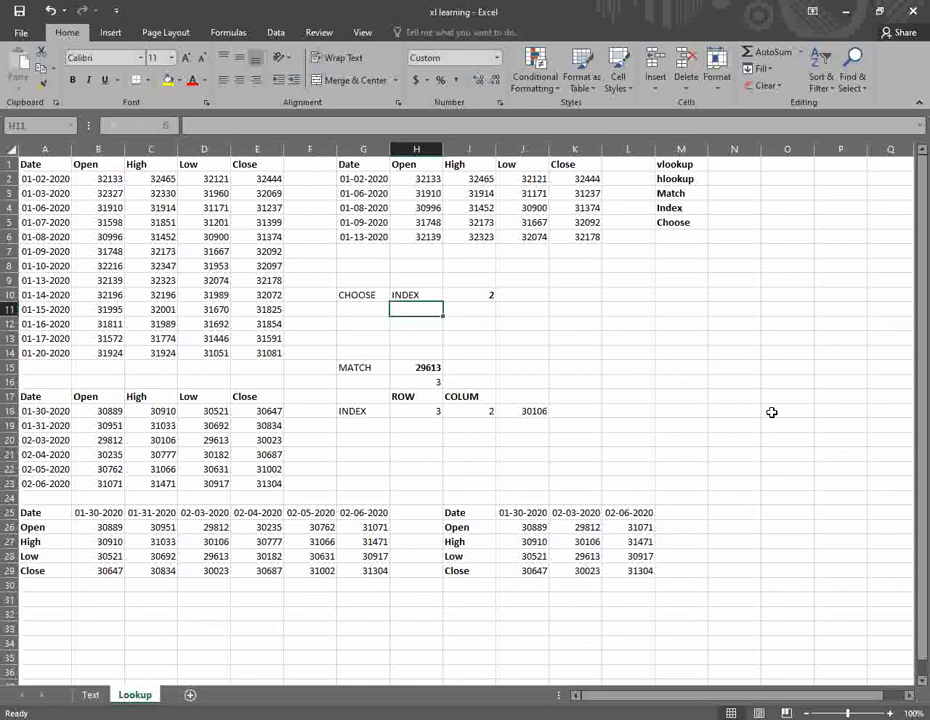
pyautogui.write('=C')
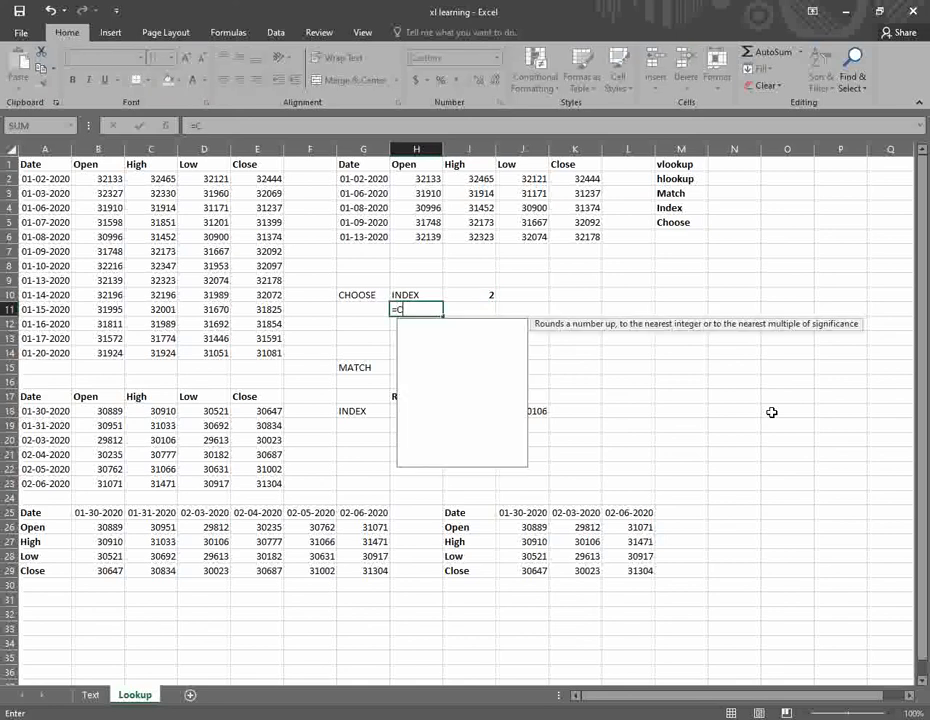
pyautogui.write('HO')
# - Begin =CHOOSE(I10, with the Date header G1 and Open header H1 as first choices
pyautogui.press('Tab')
pyautogui.press('Up')
pyautogui.press('Right')
pyautogui.write(',')
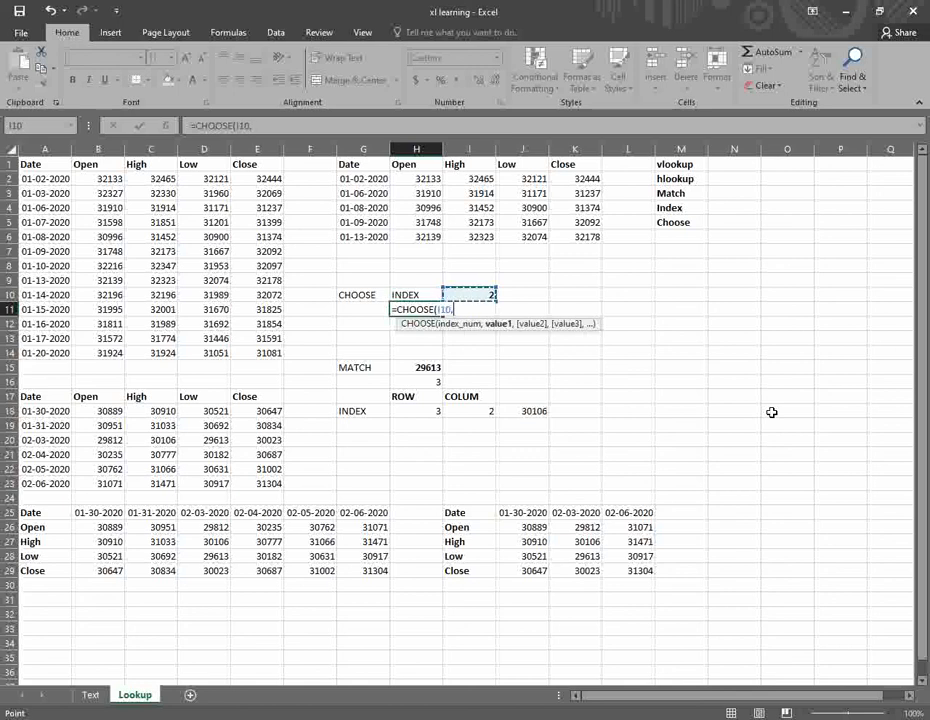
pyautogui.press('Up')
pyautogui.press('Up')
pyautogui.press('Up')
pyautogui.press('Up')
pyautogui.press('Up')
pyautogui.press('Up')
pyautogui.press('Up')
pyautogui.press('Up')
pyautogui.press('Up')
pyautogui.press('Up')
pyautogui.press('Left')
pyautogui.write(',')
pyautogui.press('Up')
pyautogui.press('Up')
pyautogui.press('Up')
pyautogui.press('Up')
pyautogui.press('Up')
pyautogui.press('Up')
pyautogui.press('Up')
pyautogui.press('Up')
pyautogui.press('Up')
pyautogui.press('Up')
pyautogui.write(',')
# - Add I1, J1 and K1 as remaining choices and commit the formula, showing Open
pyautogui.press('Up')
pyautogui.press('Up')
pyautogui.press('Up')
pyautogui.press('Up')
pyautogui.press('Up')
pyautogui.press('Up')
pyautogui.press('Up')
pyautogui.press('Up')
pyautogui.press('Up')
pyautogui.press('Up')
pyautogui.press('Right')
pyautogui.write(',')
pyautogui.press('Up')
pyautogui.press('Up')
pyautogui.press('Up')
pyautogui.press('Up')
pyautogui.press('Up')
pyautogui.press('Up')
pyautogui.press('Up')
pyautogui.press('Up')
pyautogui.press('Up')
pyautogui.press('Up')
pyautogui.press('Right')
pyautogui.press('Right')
pyautogui.write(',')
pyautogui.press('Up')
pyautogui.press('Up')
pyautogui.press('Up')
pyautogui.press('Up')
pyautogui.press('Up')
pyautogui.press('Up')
pyautogui.press('Up')
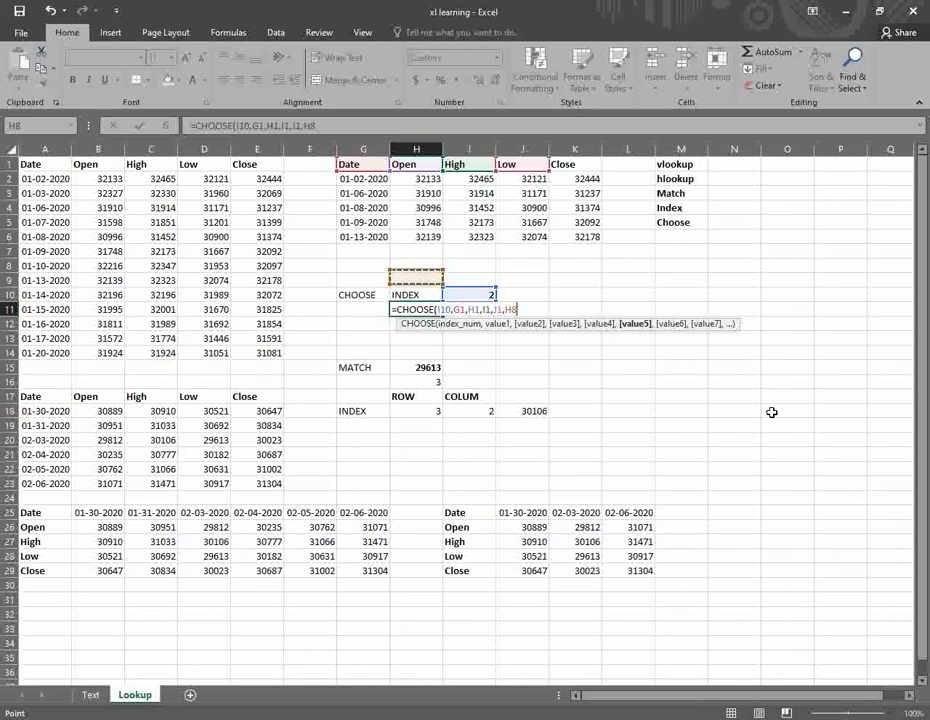
pyautogui.press('Up')
pyautogui.press('Up')
pyautogui.press('Up')
pyautogui.press('Right')
pyautogui.press('Right')
pyautogui.press('Right')
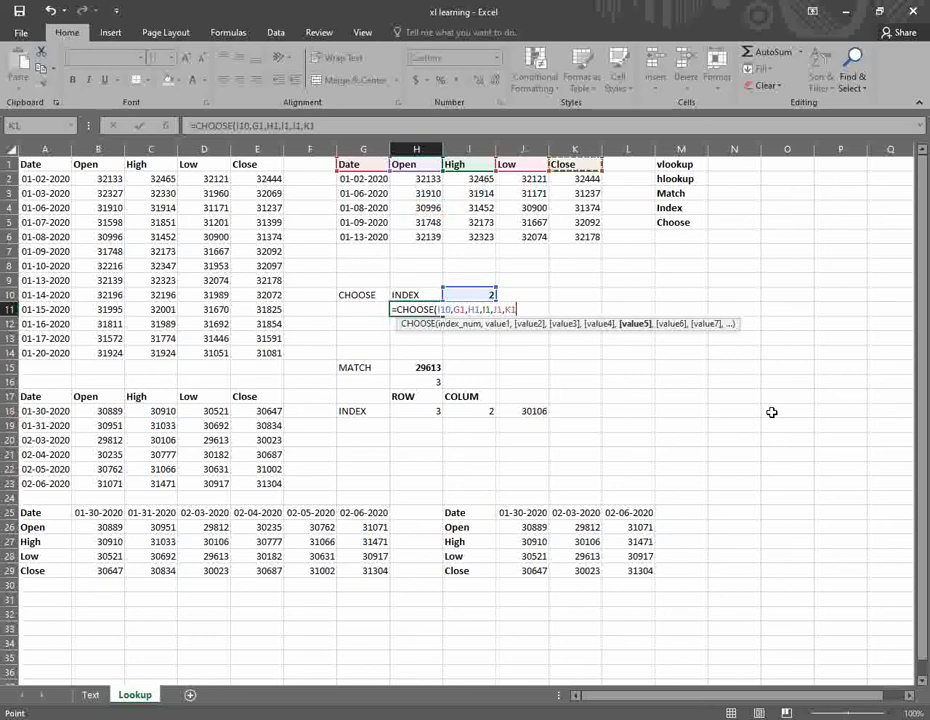
pyautogui.write(')')
pyautogui.press('Return')
pyautogui.press('Up')
pyautogui.press('Up')
pyautogui.press('Right')
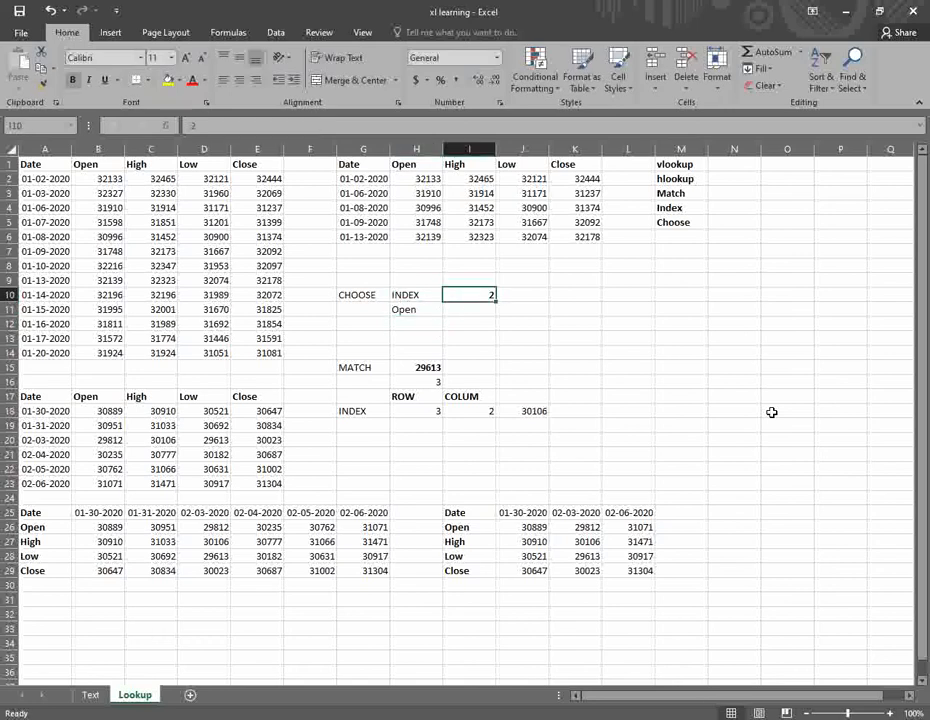
# - Inspect the CHOOSE formula in H11 and leave it unchanged
pyautogui.press('Left')
pyautogui.press('Down')
pyautogui.press('F2')
pyautogui.hotkey('shift', 'Return')
# - Try index values 1, 3 and 4 in I10, making H11 show Date, High and Low
pyautogui.press('Right')
pyautogui.write('1')
pyautogui.press('Tab')
pyautogui.press('Left')
pyautogui.write('3')
pyautogui.press('Tab')
pyautogui.press('Left')
pyautogui.write('4')
pyautogui.press('Tab')
# - Set the index in I10 to 5 so H11 returns Close
pyautogui.write('5')
pyautogui.press('Tab')
pyautogui.press('Left')
pyautogui.press('Left')
pyautogui.press('Left')
pyautogui.press('Right')
pyautogui.press('Right')
pyautogui.press('Right')
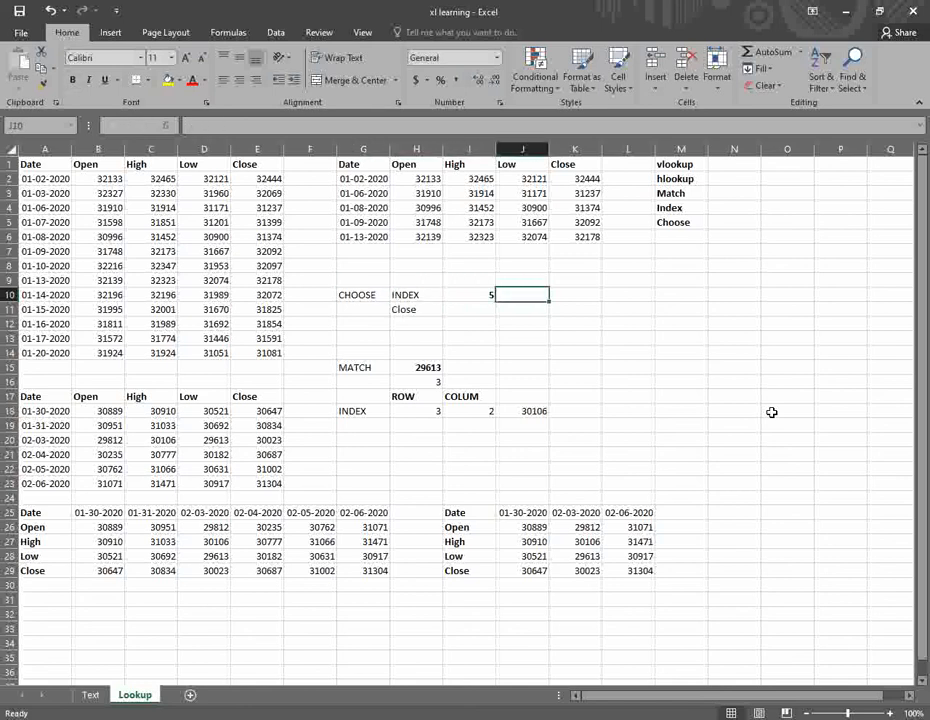
pyautogui.press('Left')
pyautogui.press('Left')
pyautogui.press('Left')
pyautogui.press('Right')
pyautogui.press('Right')
pyautogui.press('Right')
pyautogui.press('Right')
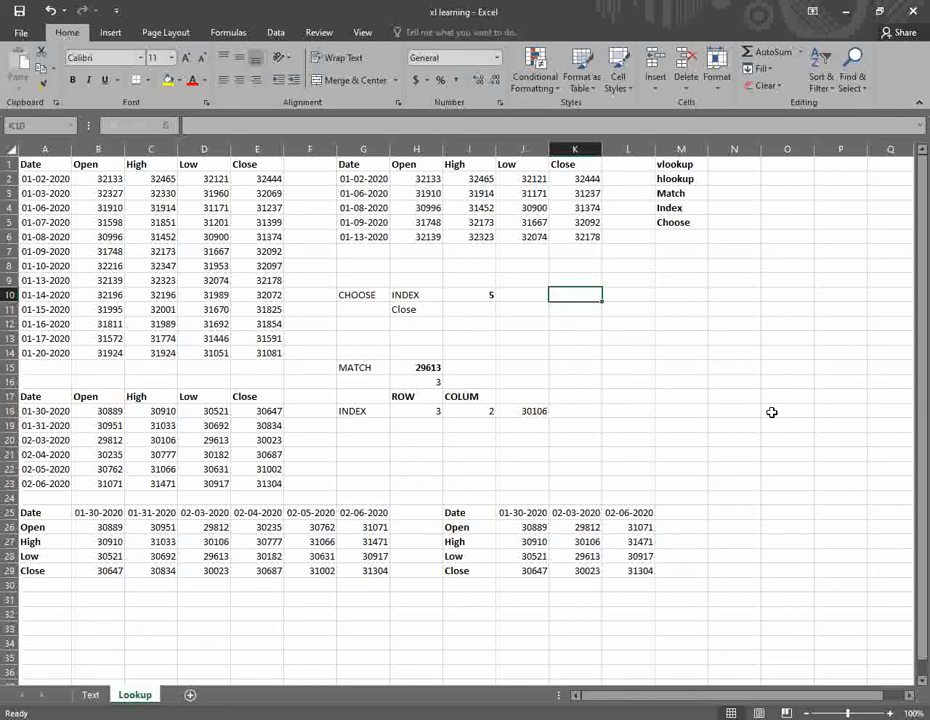
# - Enter index numbers 1, 2, 3 in K10:K12, with K11 set to General format
pyautogui.write('1')
pyautogui.press('Return')
pyautogui.write('2-1900')
pyautogui.press('Return')
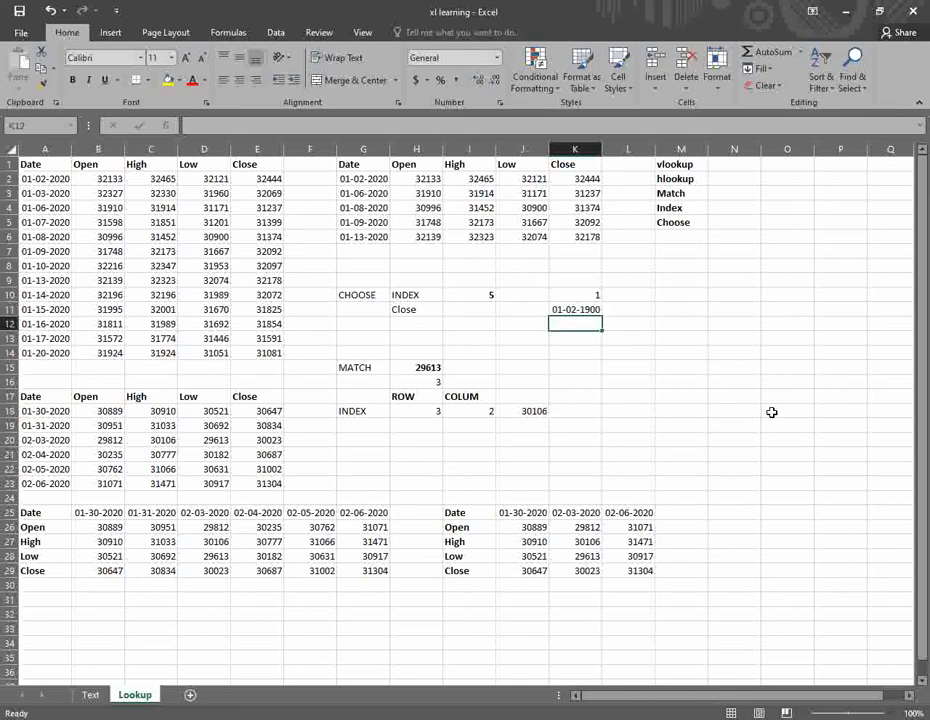
pyautogui.write('3')
pyautogui.press('Up')
pyautogui.press('Delete')
pyautogui.press('Down')
pyautogui.press('Up')
pyautogui.write('2')
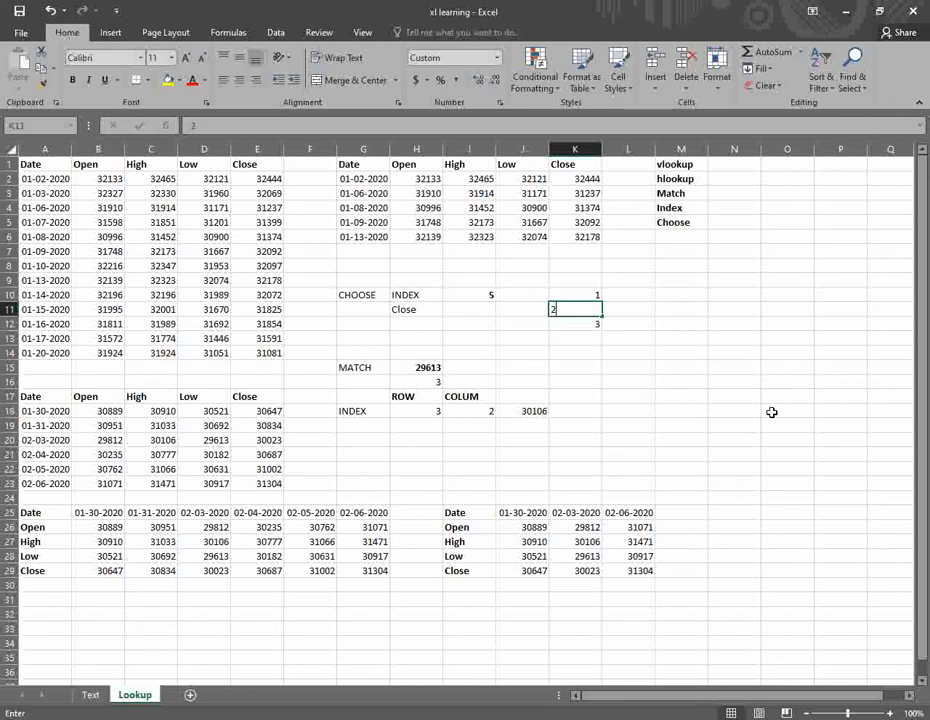
pyautogui.press('Return')
pyautogui.press('Up')
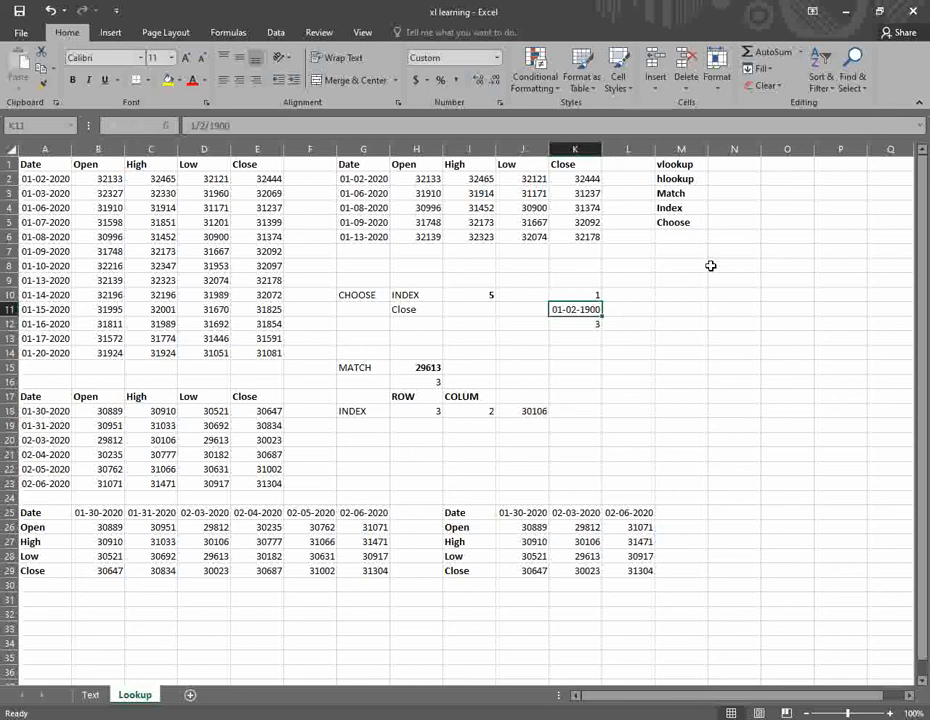
pyautogui.click(455, 57)
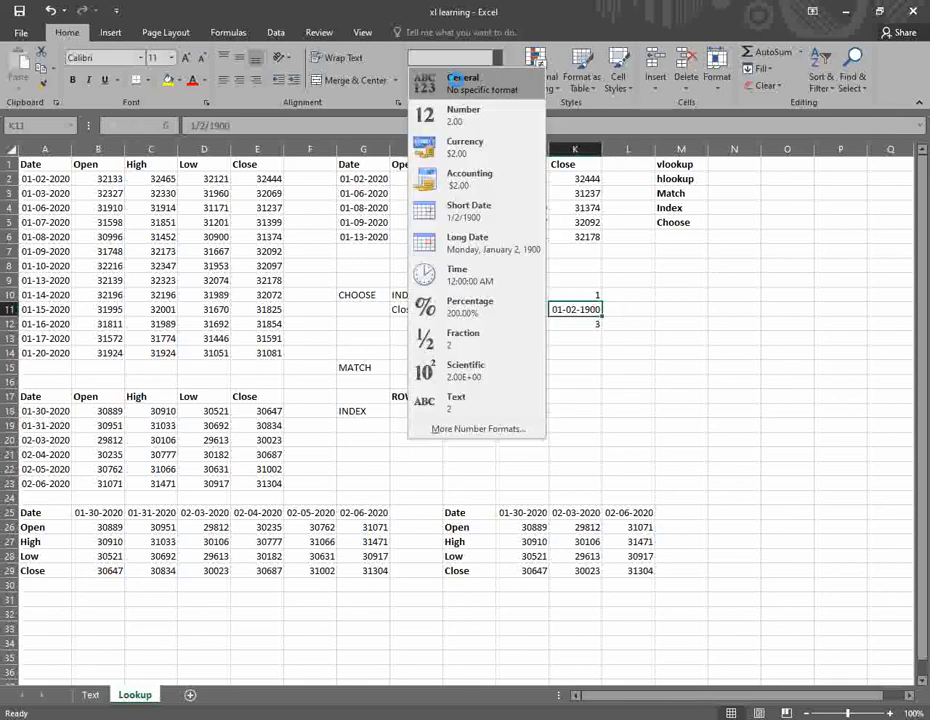
pyautogui.click(452, 78)
# - Enter the rates 5% in M10 and 10% in M11
pyautogui.click(623, 307)
pyautogui.press('Up')
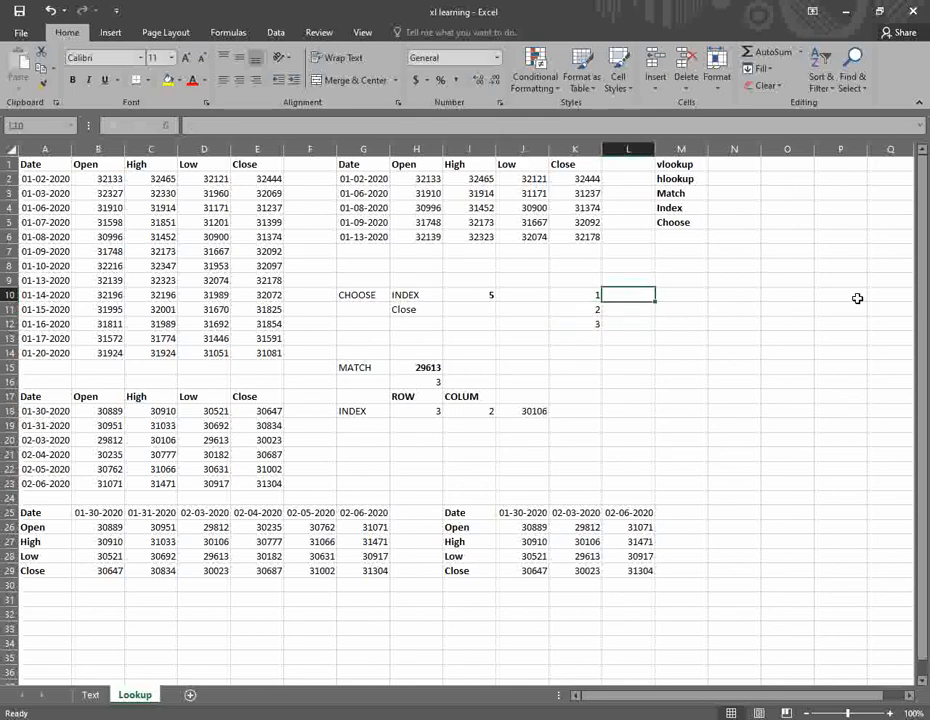
pyautogui.press('Right')
pyautogui.write('10')
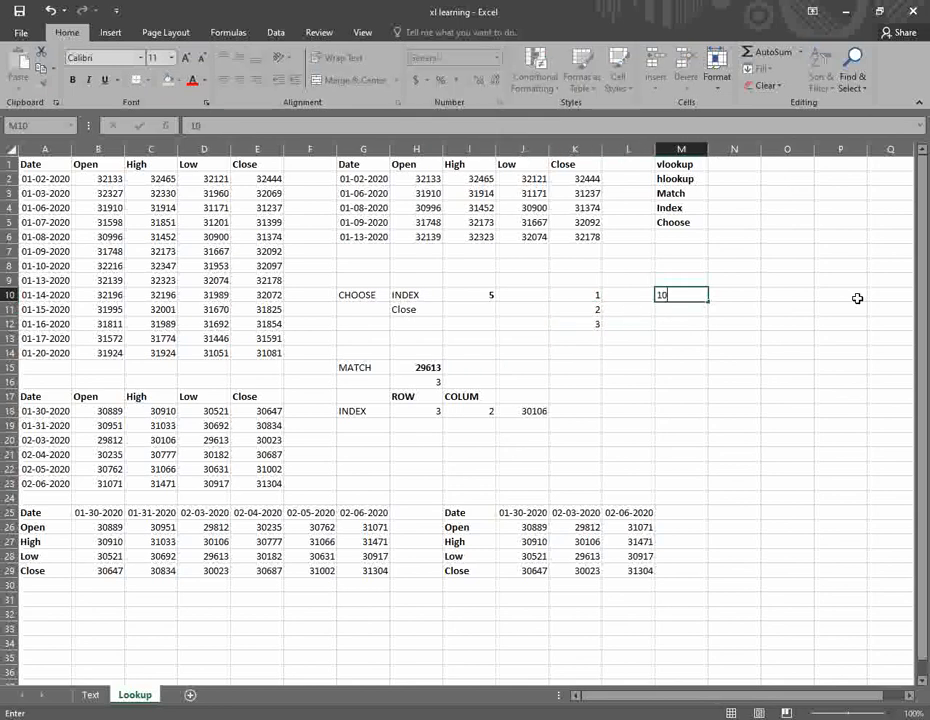
pyautogui.press('BackSpace')
pyautogui.press('BackSpace')
pyautogui.write('5%')
pyautogui.press('Return')
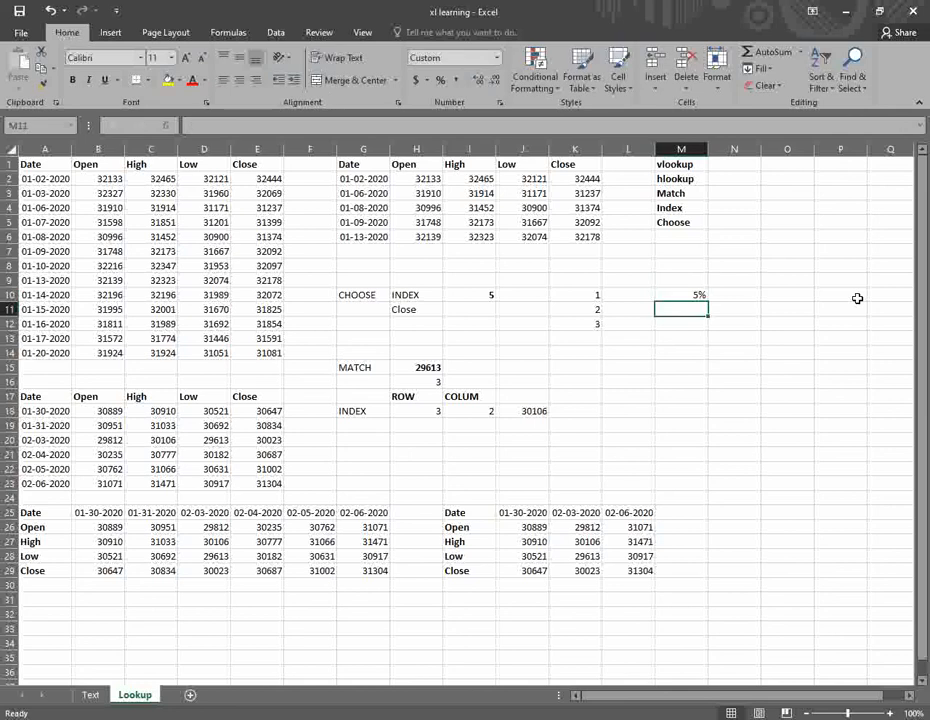
pyautogui.write('10')
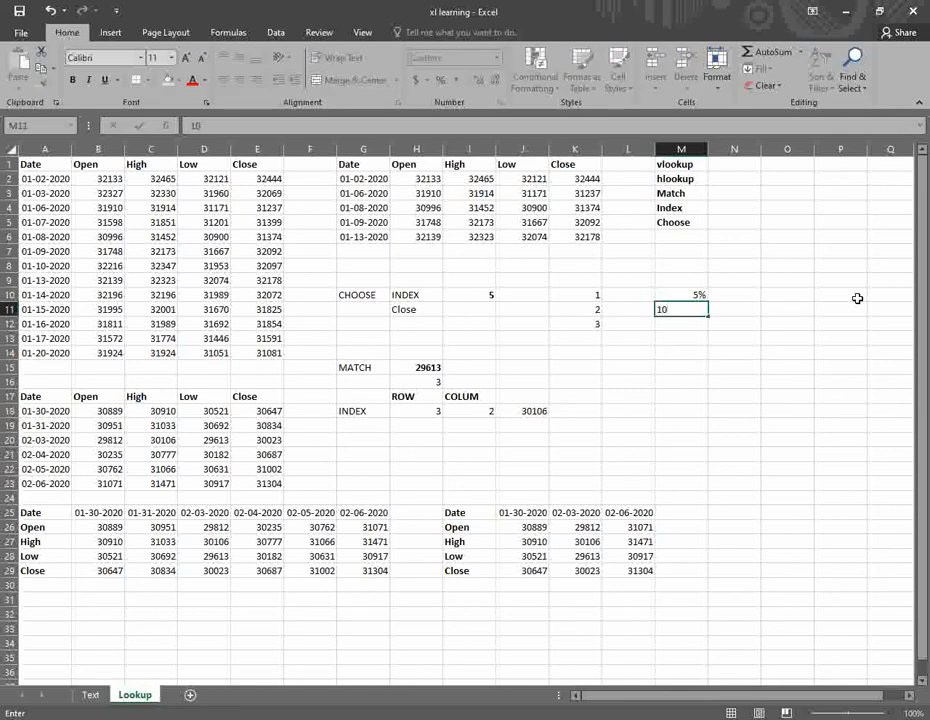
pyautogui.write('%')
pyautogui.hotkey('ctrl', 'Return')
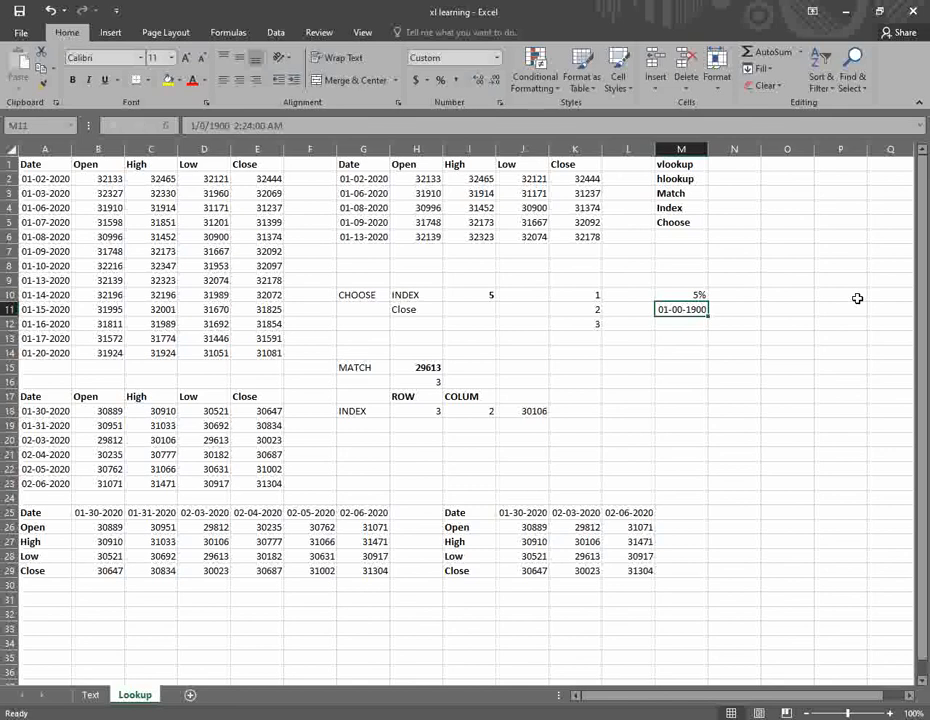
# - Copy K11's format to M11 with Format Painter, then apply Percent Style to M11
pyautogui.click(578, 310)
pyautogui.click(41, 84)
pyautogui.click(692, 309)
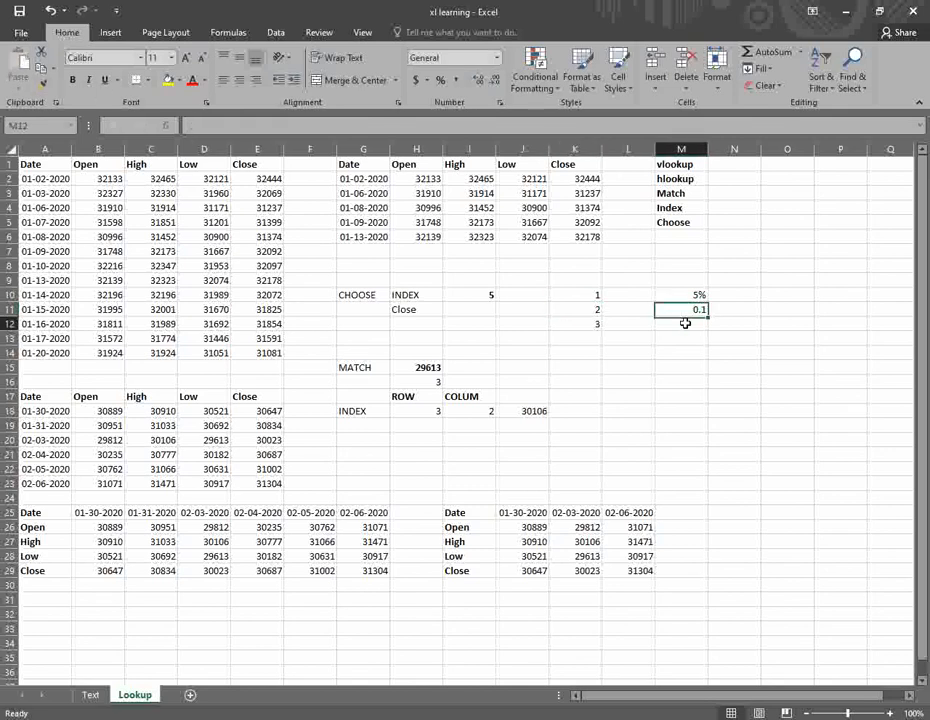
pyautogui.click(441, 82)
pyautogui.click(699, 322)
# - Enter 15% in M12 and review the index and rate cells
pyautogui.write('15%')
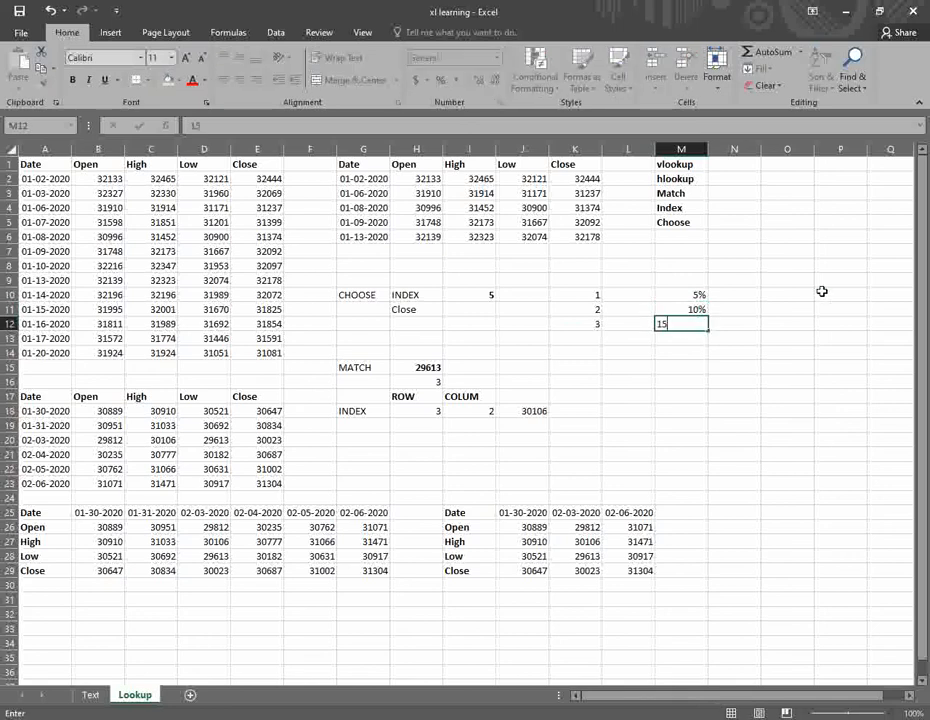
pyautogui.press('Return')
pyautogui.press('Up')
pyautogui.press('Up')
pyautogui.press('Left')
pyautogui.press('Up')
pyautogui.press('Right')
pyautogui.press('Down')
pyautogui.press('Down')
pyautogui.press('Up')
pyautogui.press('Up')
pyautogui.press('Up')
pyautogui.press('Down')
pyautogui.press('Left')
pyautogui.press('Left')
pyautogui.press('Left')
pyautogui.press('Right')
pyautogui.press('Right')
pyautogui.press('Right')
pyautogui.press('Down')
pyautogui.press('Down')
pyautogui.press('Left')
pyautogui.press('Up')
pyautogui.press('Up')
# - Enter =CHOOSE(K10,M10,M11,M12) in L10 and format it as a percentage
pyautogui.write('=CHOOSE(')
pyautogui.press('Left')
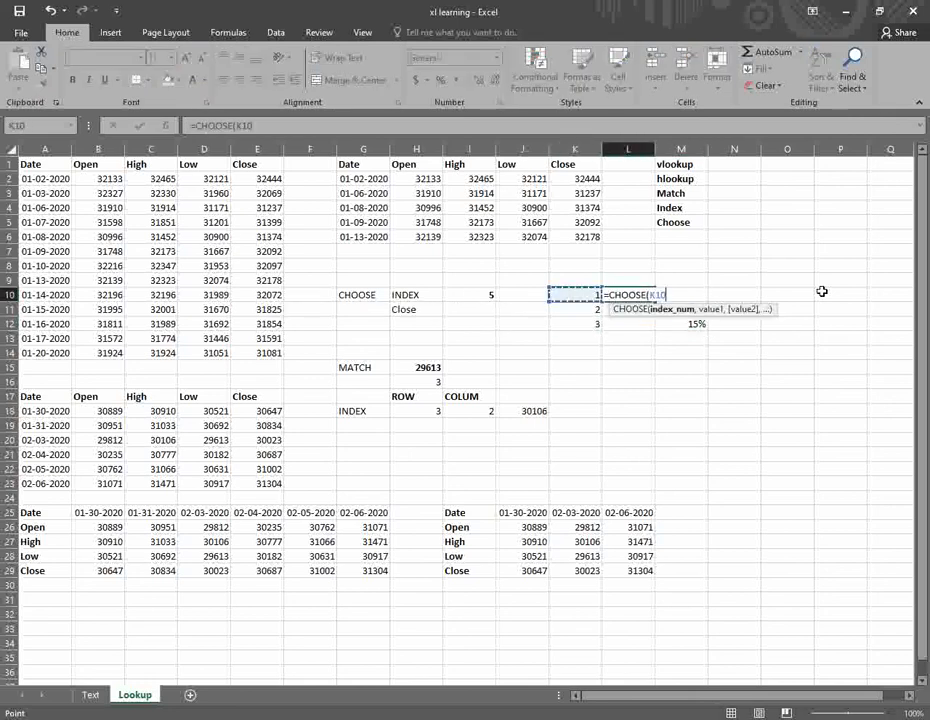
pyautogui.write(',')
pyautogui.press('Right')
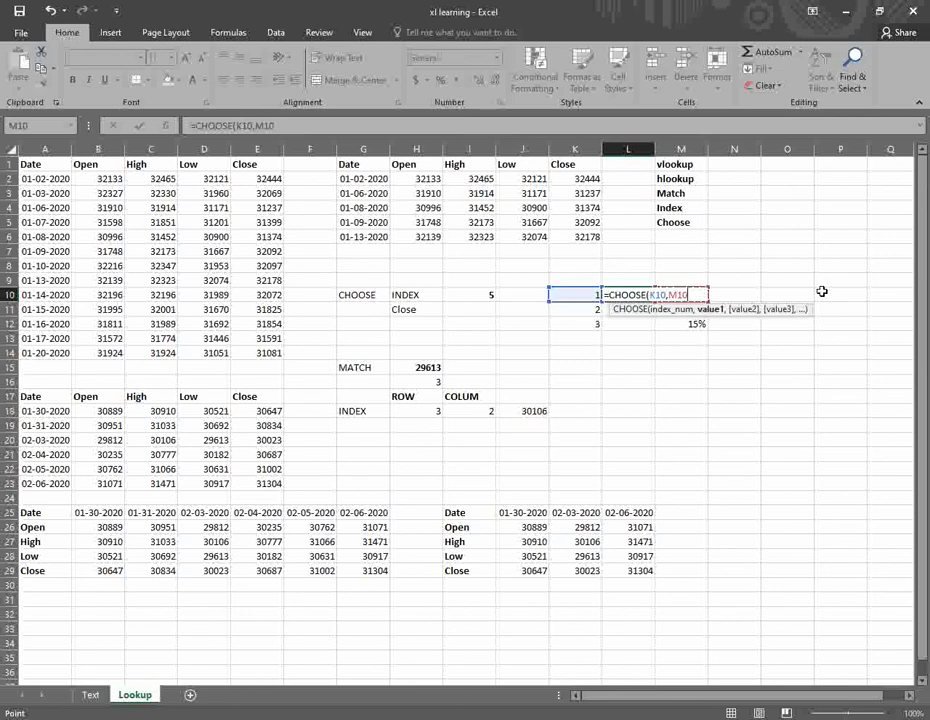
pyautogui.write(',')
pyautogui.press('Right')
pyautogui.press('Down')
pyautogui.write(',')
pyautogui.press('Down')
pyautogui.press('Down')
pyautogui.press('Right')
pyautogui.press('Return')
pyautogui.press('Up')
pyautogui.click(440, 81)
# - Change K10 to 2, then 3, so L10 shows 10% and then 15%
pyautogui.click(592, 294)
pyautogui.write('2')
pyautogui.press('Tab')
pyautogui.press('Left')
pyautogui.write('3')
pyautogui.press('Tab')
pyautogui.press('Left')
pyautogui.press('Right')
pyautogui.press('Right')
pyautogui.press('Left')
pyautogui.press('Left')
pyautogui.press('Right')
pyautogui.press('Right')
pyautogui.press('Right')
pyautogui.press('Left')
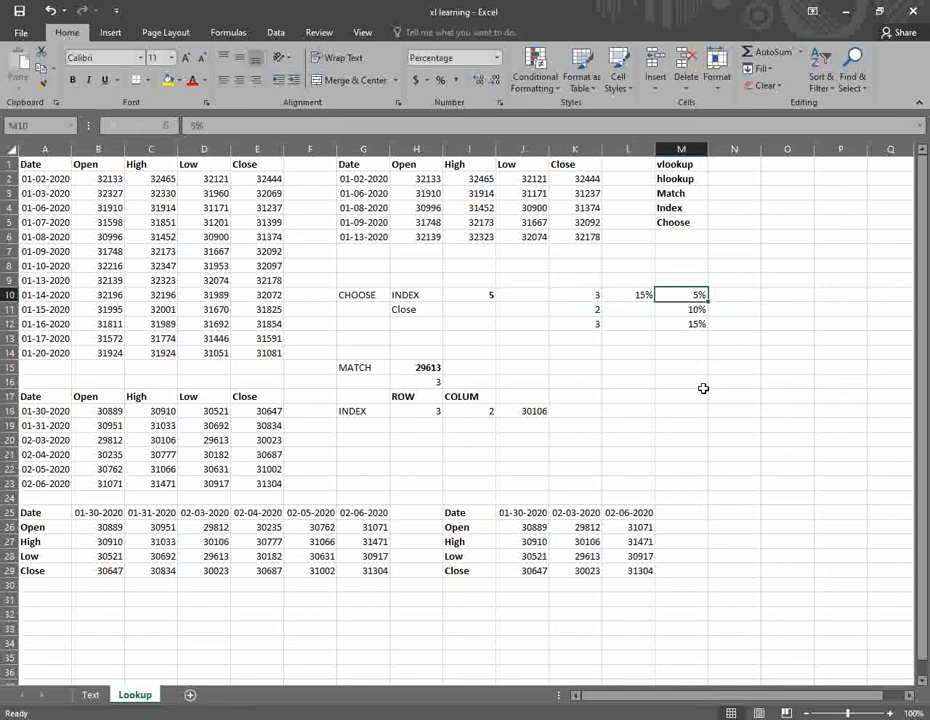